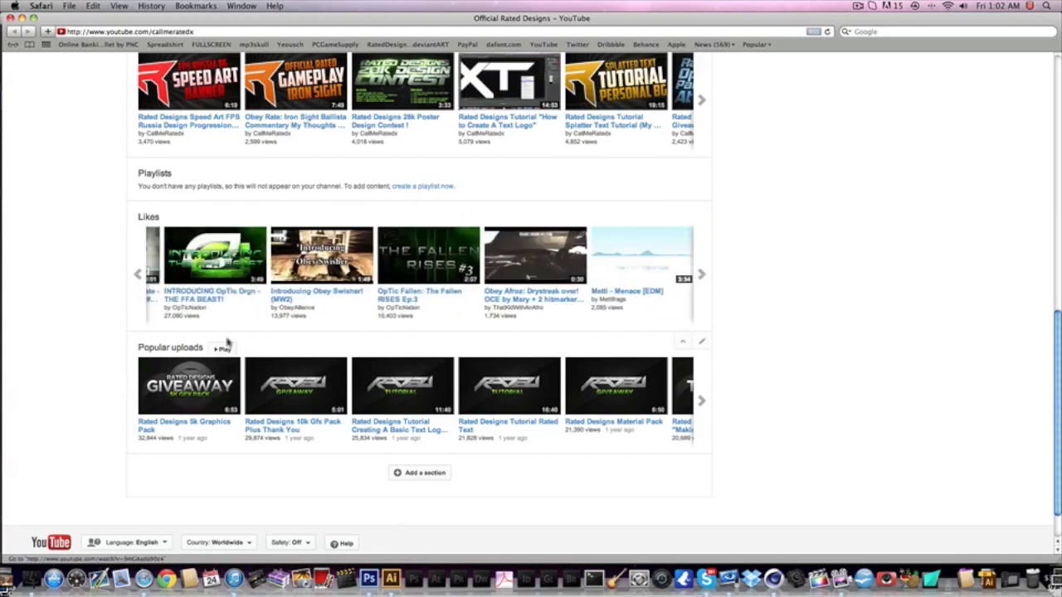
Step: Review the Official Rated Designs YouTube channel page, including its recent uploads, popular uploads and liked videos
{"action": "scroll", "coordinate": [353, 367], "scroll_direction": "up", "scroll_amount": 5}
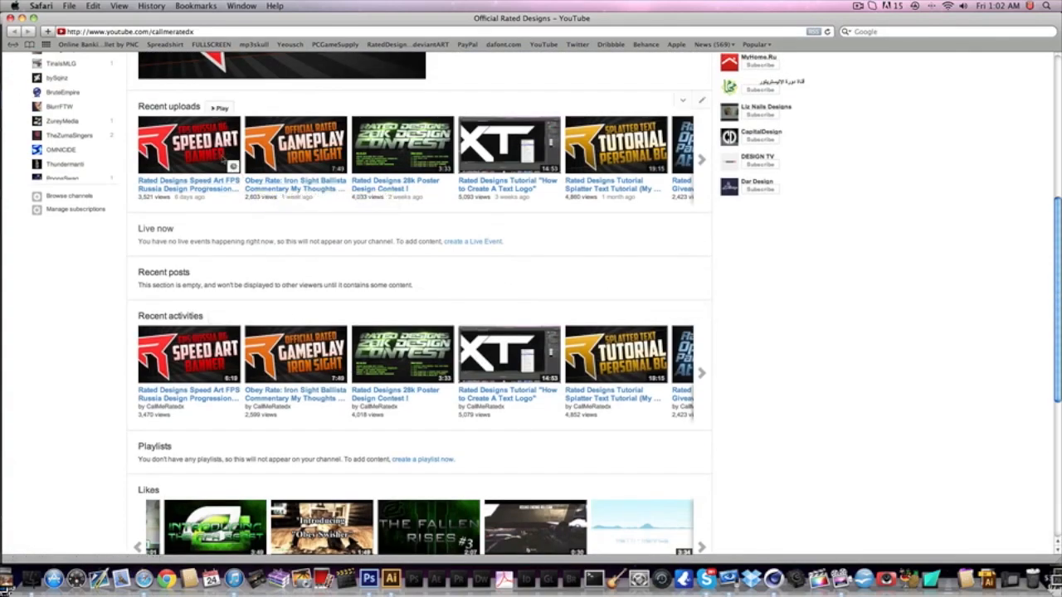
{"action": "scroll", "coordinate": [222, 160], "scroll_direction": "up", "scroll_amount": 8}
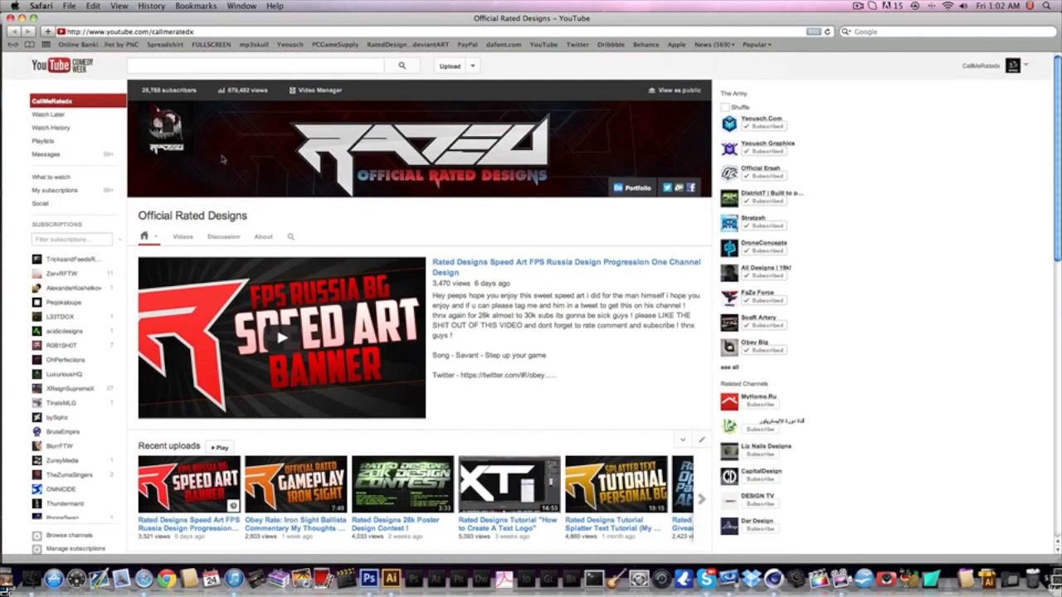
{"action": "scroll", "coordinate": [371, 309], "scroll_direction": "down", "scroll_amount": 1}
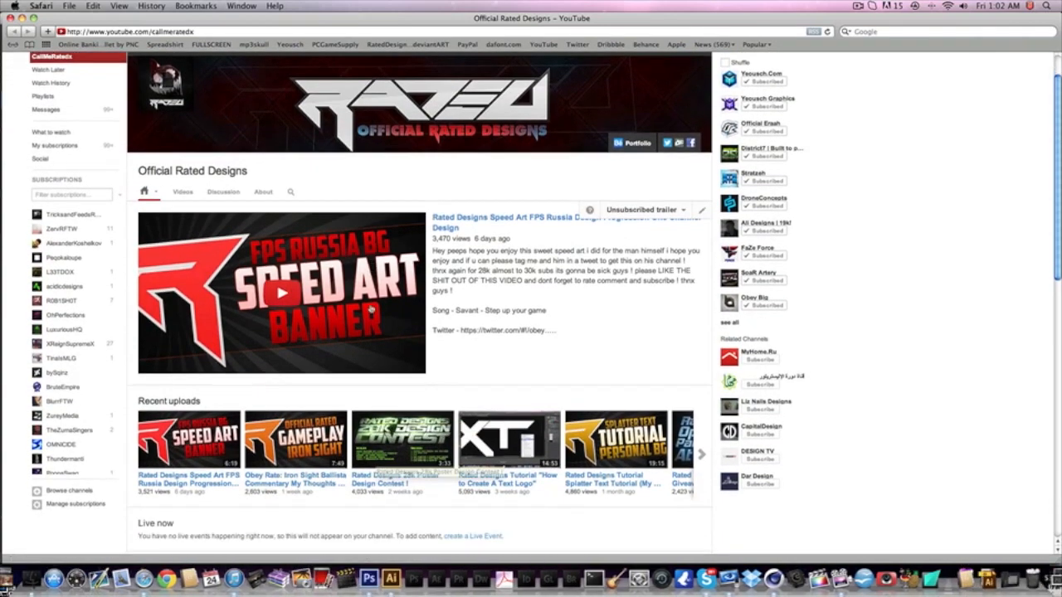
{"action": "scroll", "coordinate": [371, 309], "scroll_direction": "down", "scroll_amount": 10}
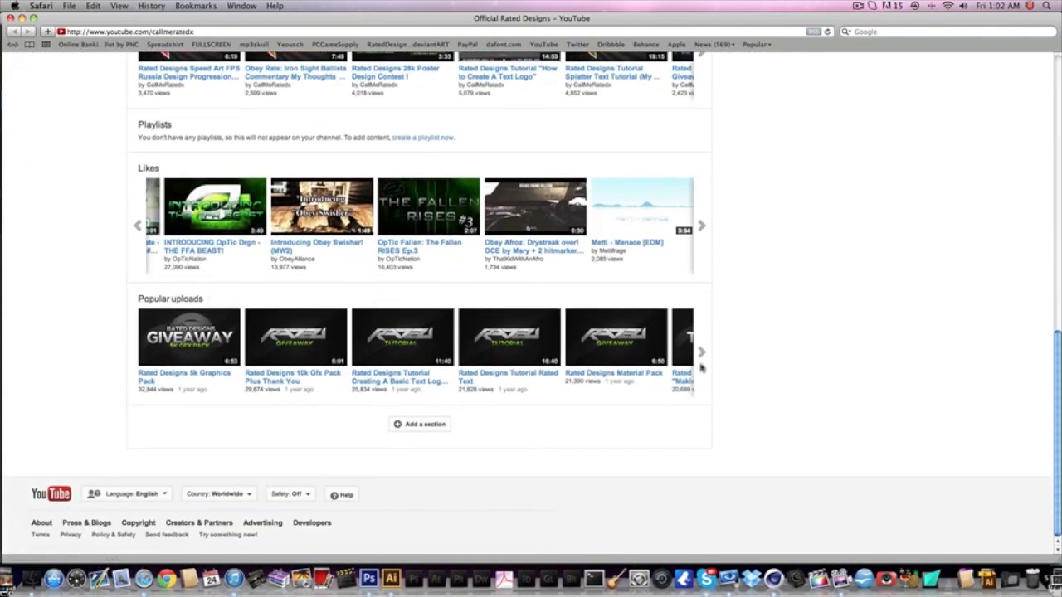
{"action": "left_click", "coordinate": [701, 355]}
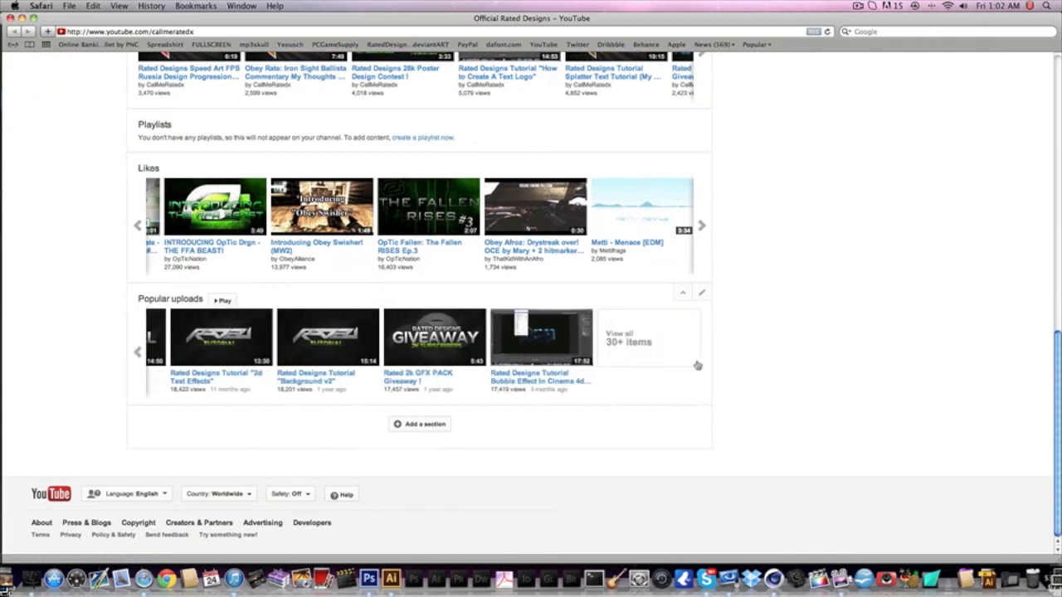
{"action": "left_click", "coordinate": [138, 352]}
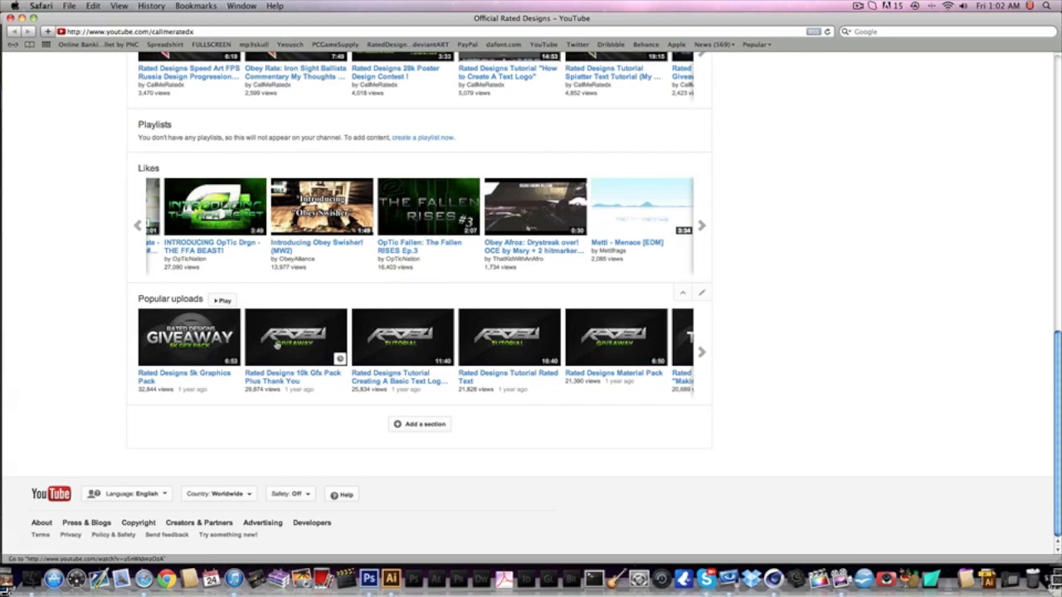
{"action": "left_click", "coordinate": [701, 225]}
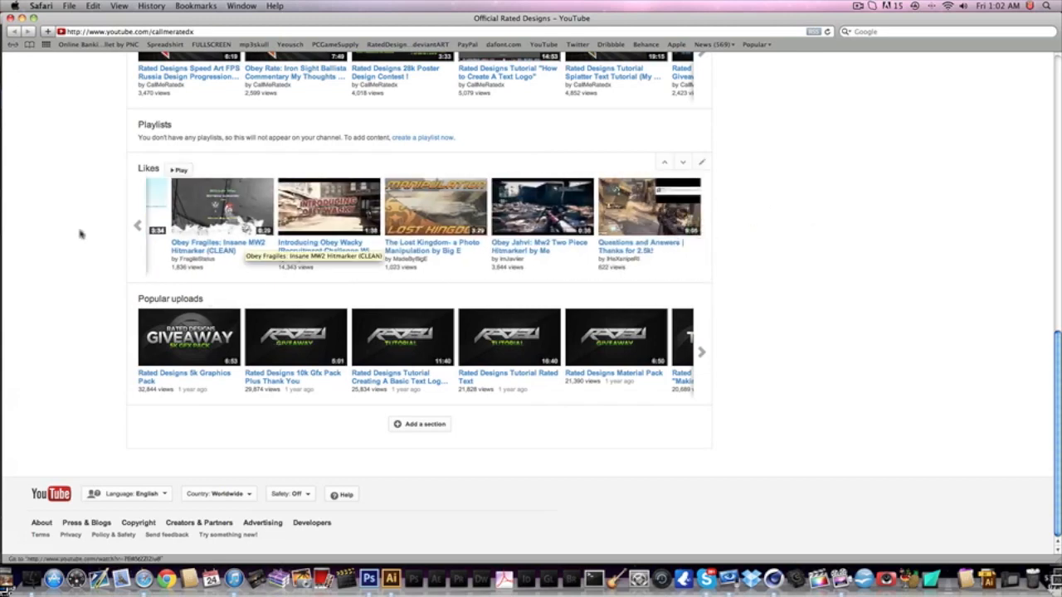
{"action": "left_click", "coordinate": [133, 227]}
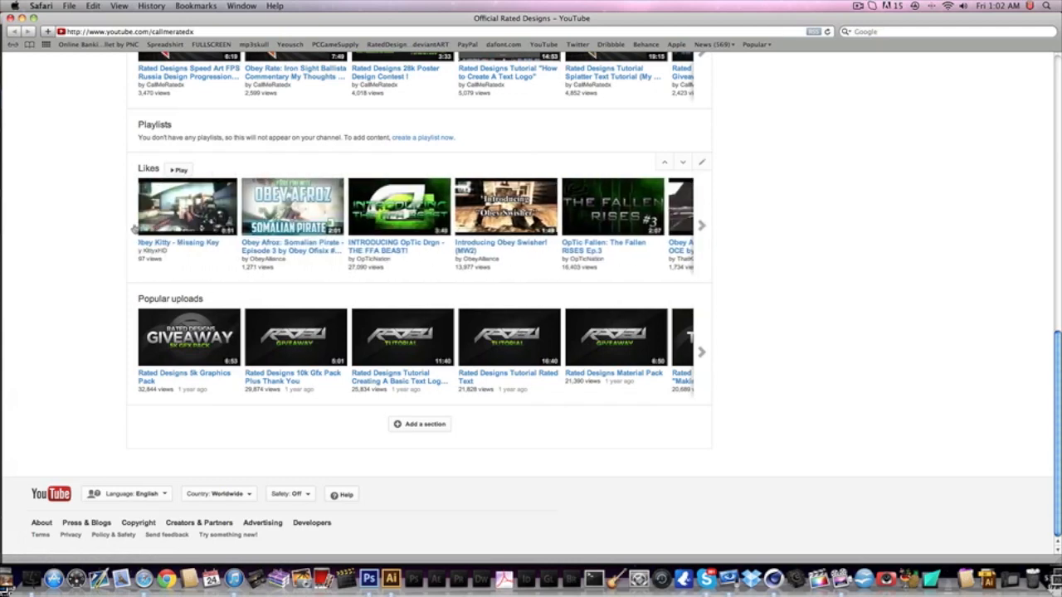
{"action": "scroll", "coordinate": [96, 279], "scroll_direction": "up", "scroll_amount": 15}
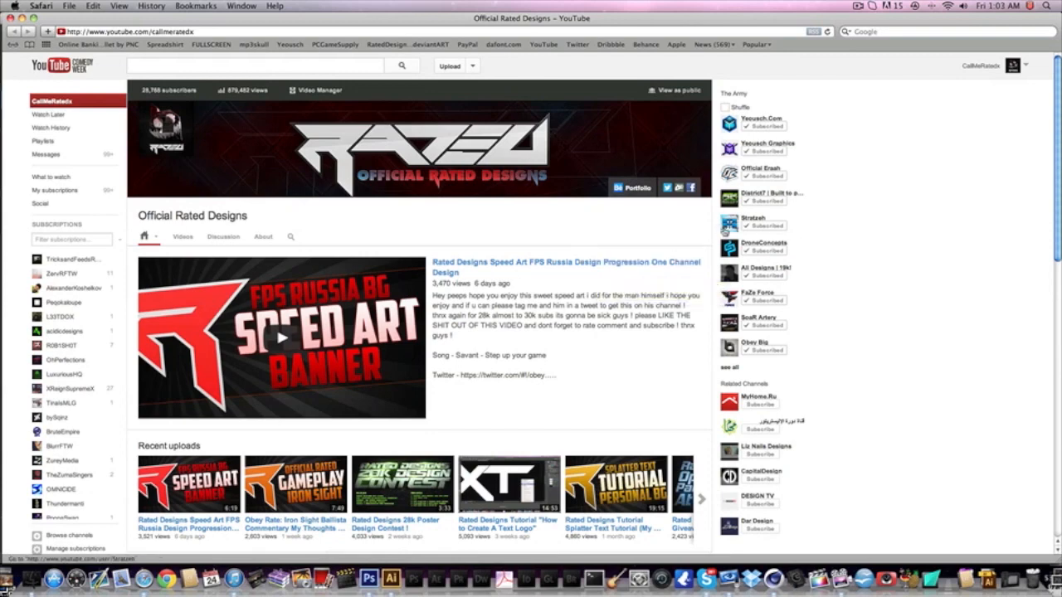
Step: Switch to Photoshop and close the RATED THING document without saving it
{"action": "left_click", "coordinate": [368, 578]}
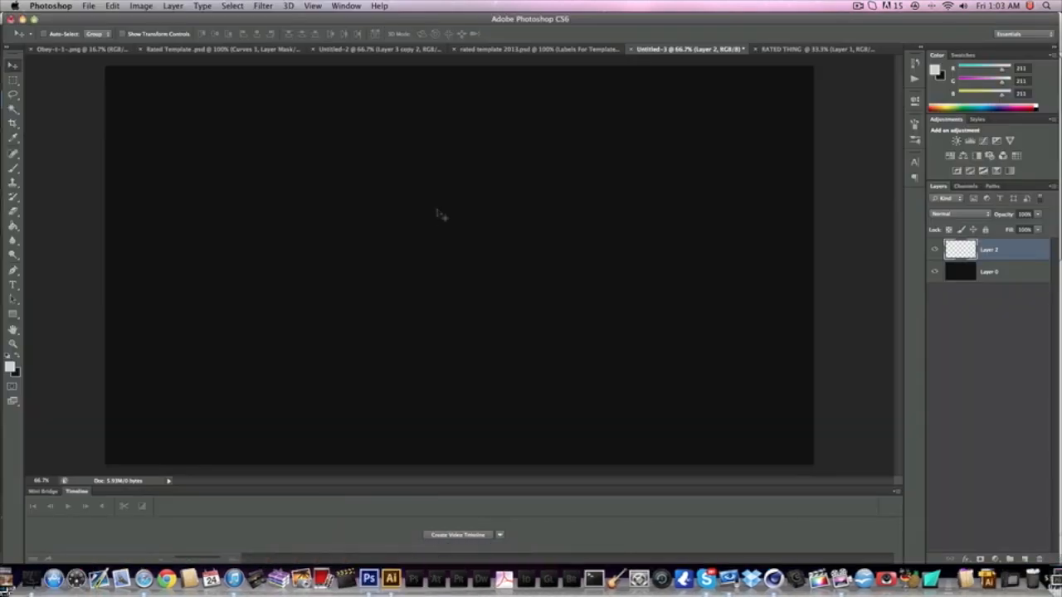
{"action": "left_click", "coordinate": [755, 50]}
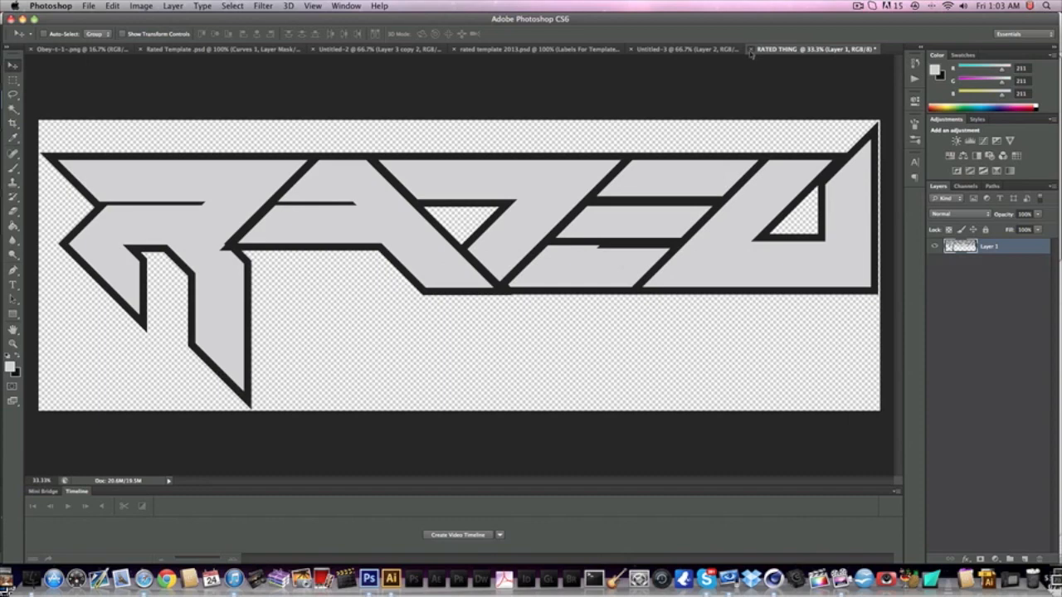
{"action": "key", "text": "super+w"}
{"action": "left_click", "coordinate": [487, 199]}
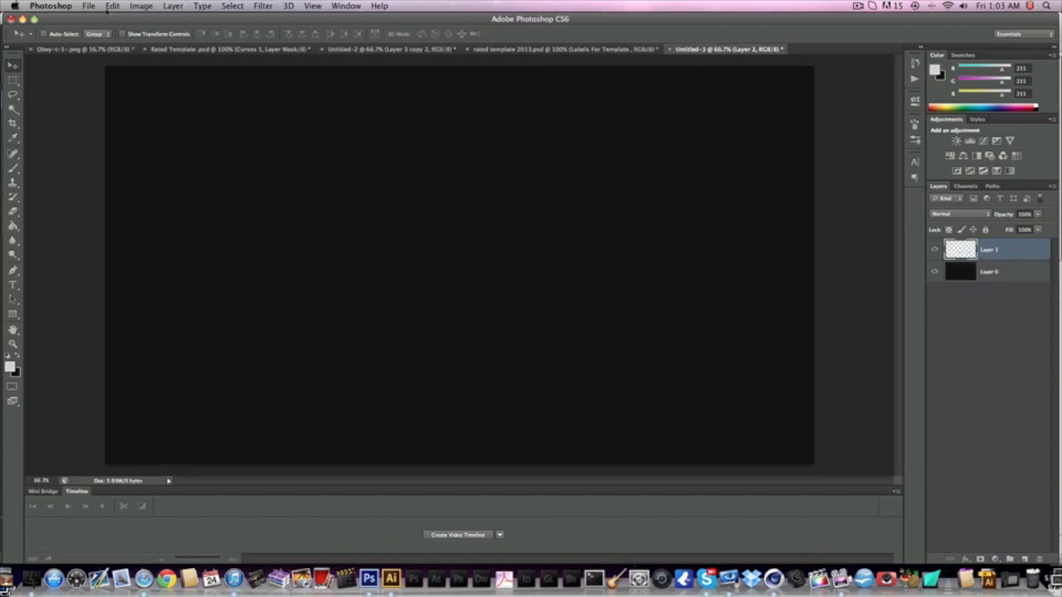
Step: Bring up the dialog for opening a file and preview the image files on the Desktop
{"action": "left_click", "coordinate": [98, 6]}
{"action": "left_click", "coordinate": [98, 7]}
{"action": "left_click", "coordinate": [98, 6]}
{"action": "left_click", "coordinate": [101, 31]}
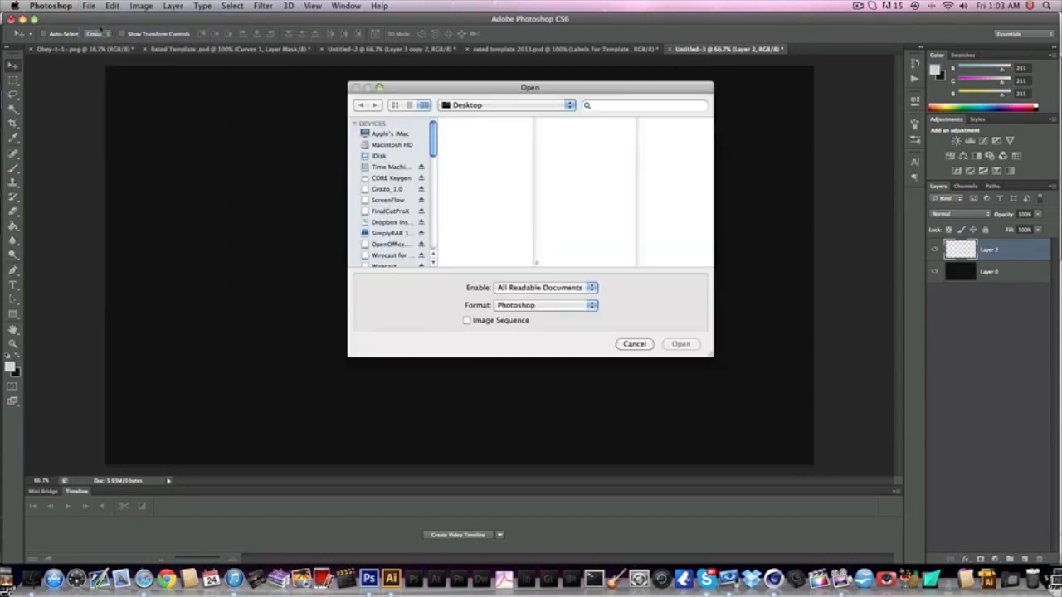
{"action": "left_click", "coordinate": [465, 163]}
{"action": "left_click", "coordinate": [470, 172]}
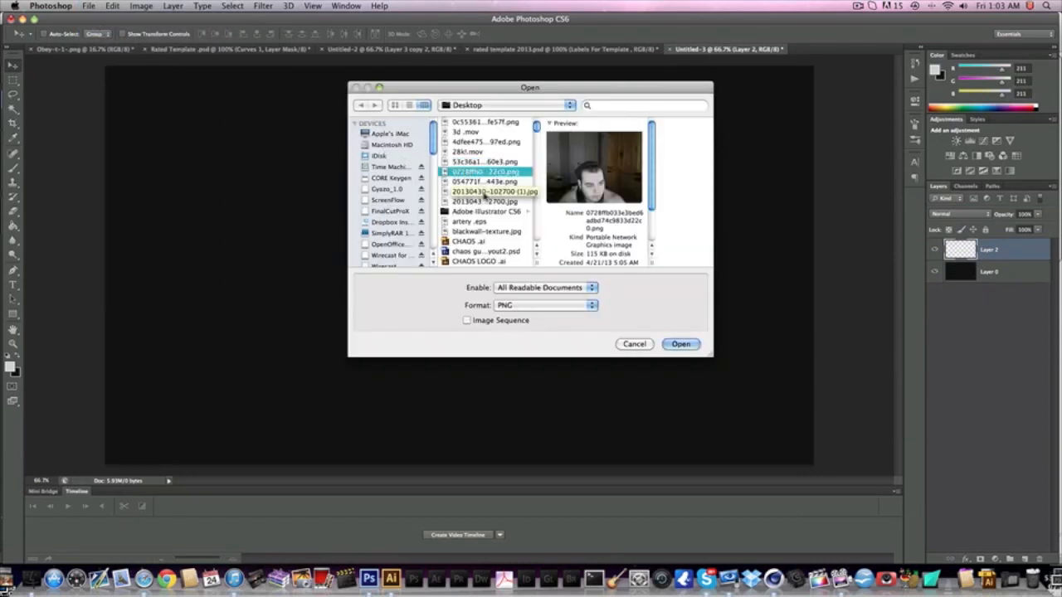
{"action": "left_click", "coordinate": [486, 192]}
{"action": "left_click", "coordinate": [474, 162]}
{"action": "left_click", "coordinate": [467, 132]}
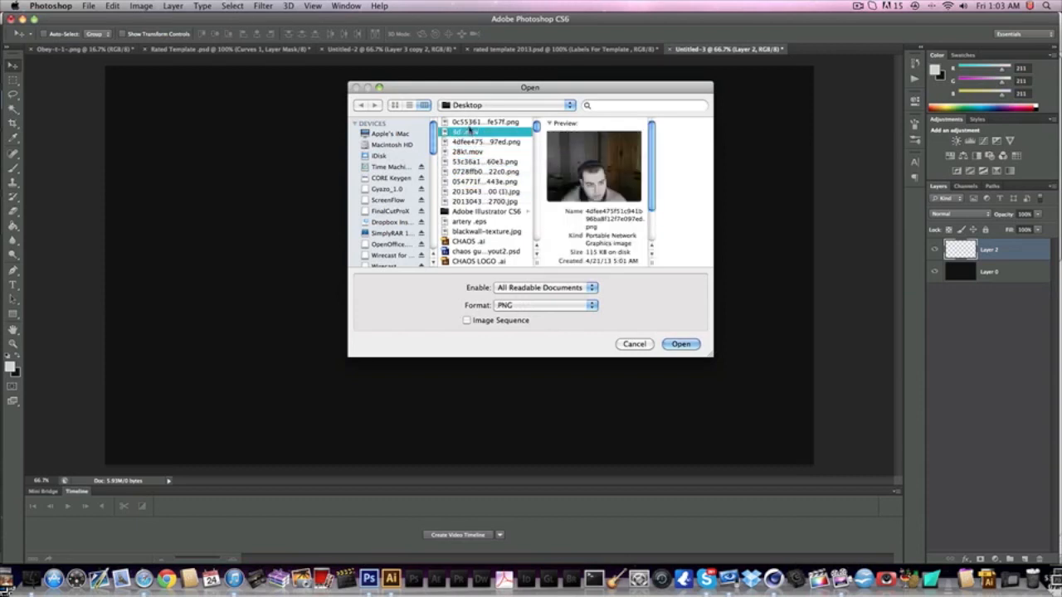
{"action": "key", "text": "Up"}
Step: Look further through the Desktop's files and subfolders for the logo file
{"action": "scroll", "coordinate": [384, 241], "scroll_direction": "down", "scroll_amount": 3}
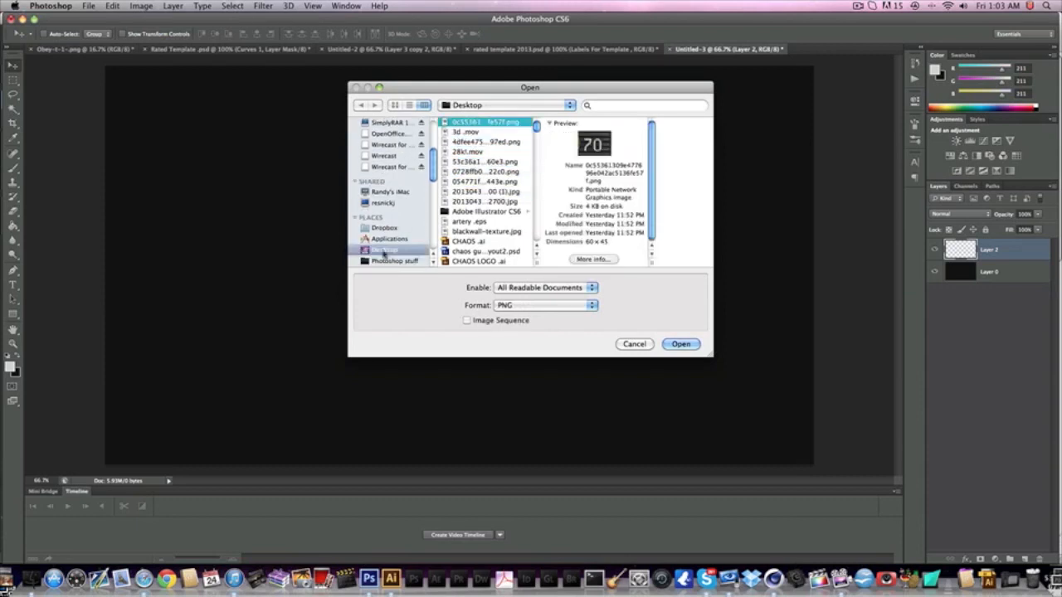
{"action": "scroll", "coordinate": [384, 253], "scroll_direction": "down", "scroll_amount": 3}
{"action": "left_click", "coordinate": [386, 200]}
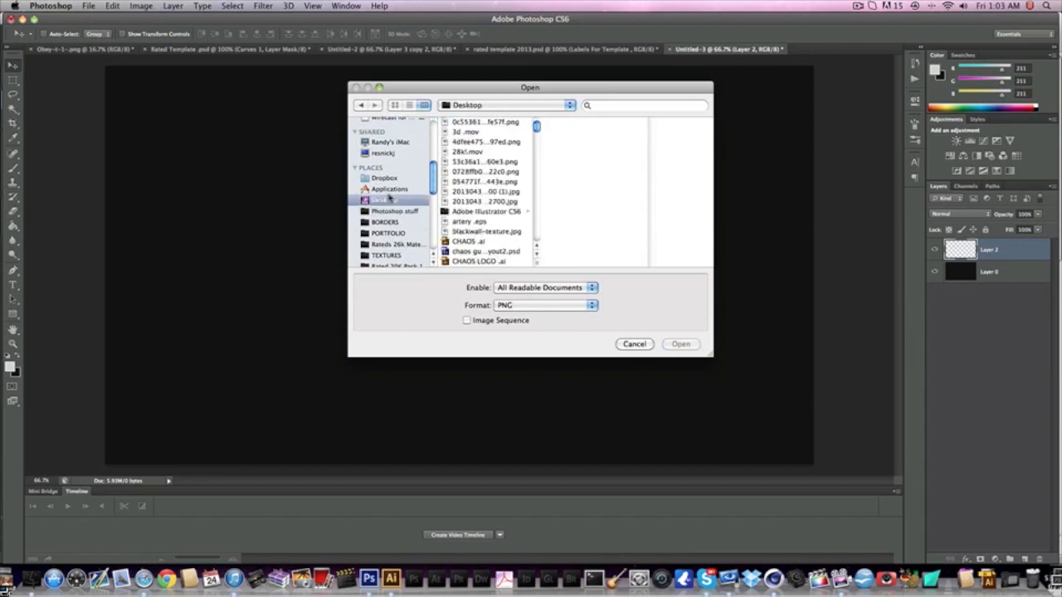
{"action": "left_click", "coordinate": [463, 163]}
{"action": "left_click", "coordinate": [468, 171]}
{"action": "left_click", "coordinate": [470, 154]}
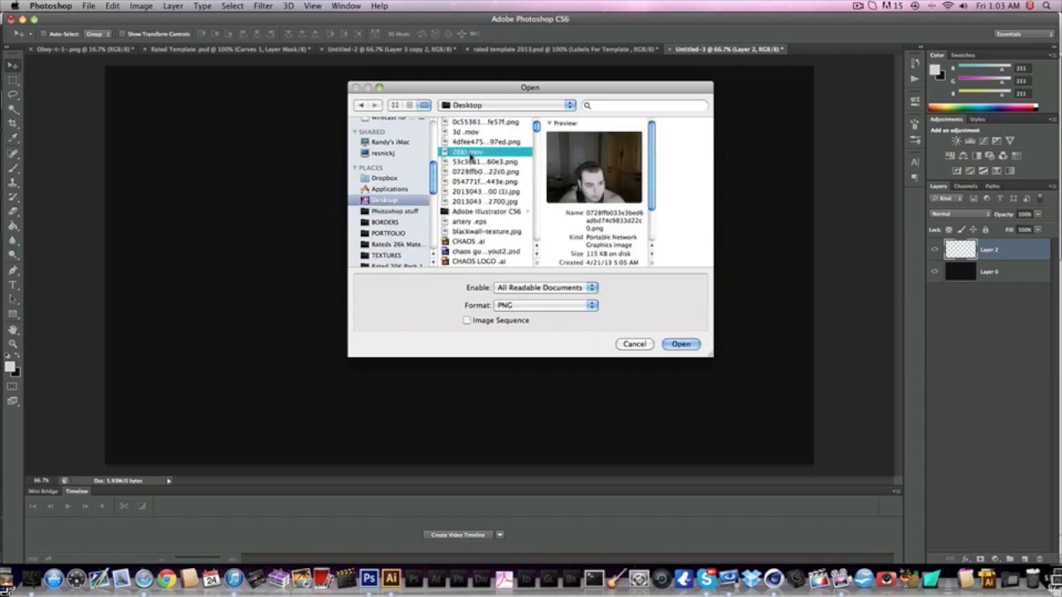
{"action": "left_click", "coordinate": [470, 135]}
{"action": "scroll", "coordinate": [473, 182], "scroll_direction": "down", "scroll_amount": 5}
{"action": "left_click", "coordinate": [479, 216]}
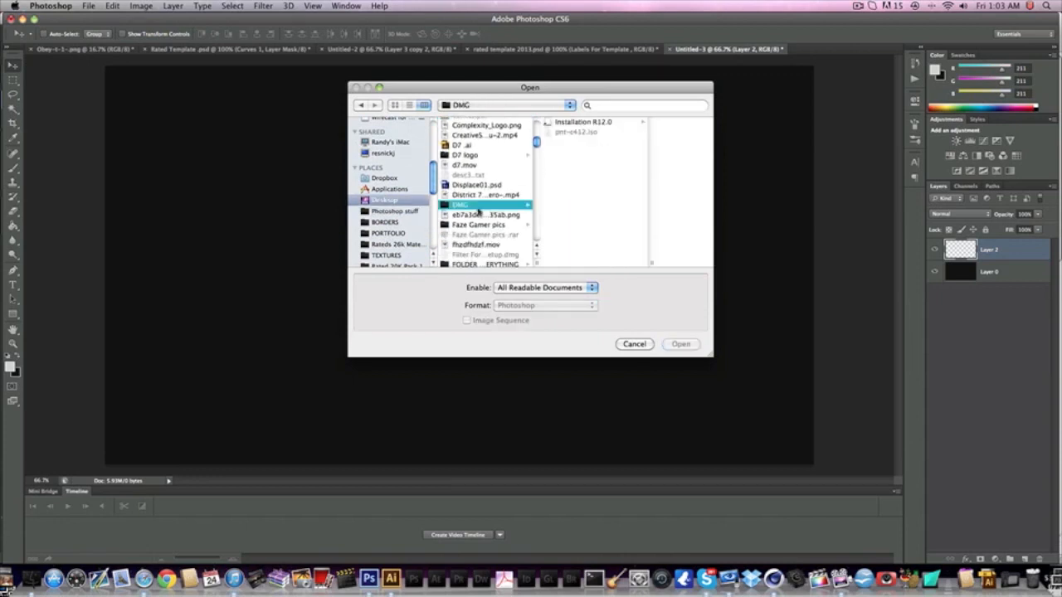
{"action": "scroll", "coordinate": [376, 215], "scroll_direction": "down", "scroll_amount": 5}
Step: Check the Faze Gamer pics, Desktop and Rated 20K Pack 1 folders for the logo file
{"action": "left_click", "coordinate": [403, 172]}
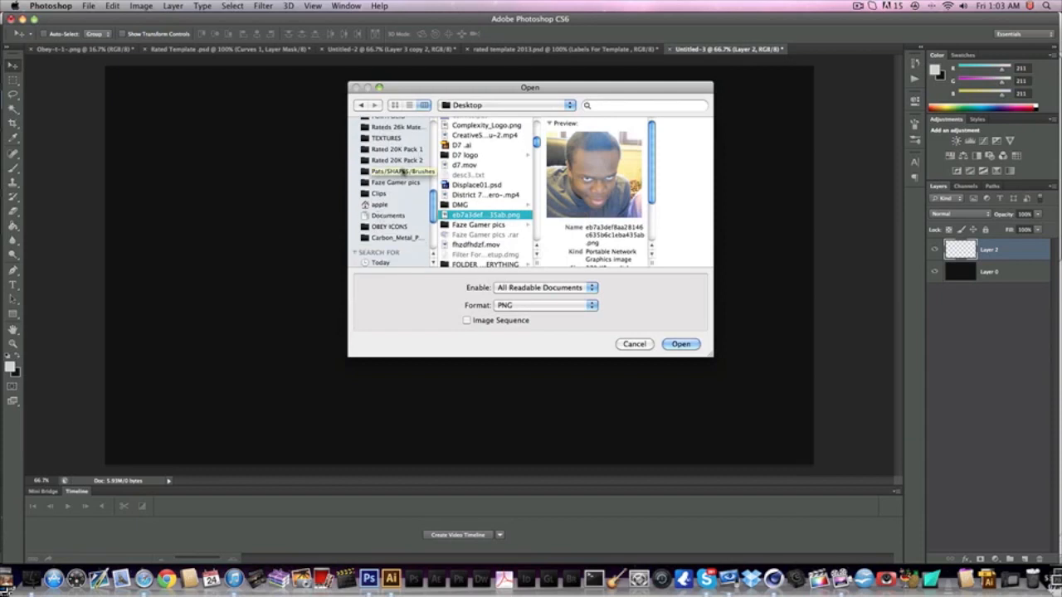
{"action": "left_click", "coordinate": [400, 180]}
{"action": "scroll", "coordinate": [399, 176], "scroll_direction": "up", "scroll_amount": 3}
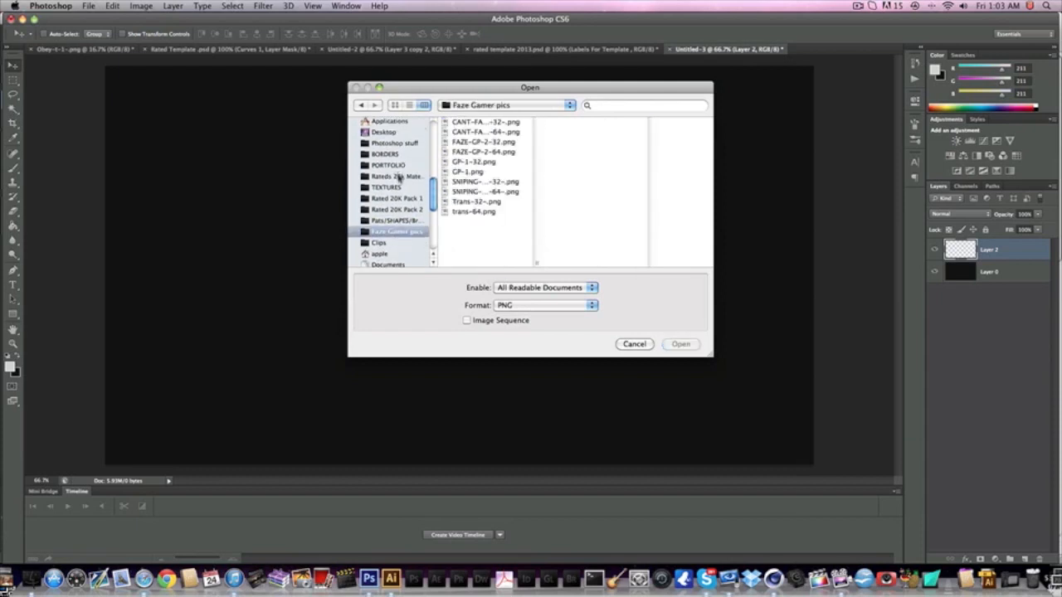
{"action": "left_click", "coordinate": [400, 177]}
{"action": "left_click", "coordinate": [380, 134]}
{"action": "scroll", "coordinate": [386, 147], "scroll_direction": "down", "scroll_amount": 5}
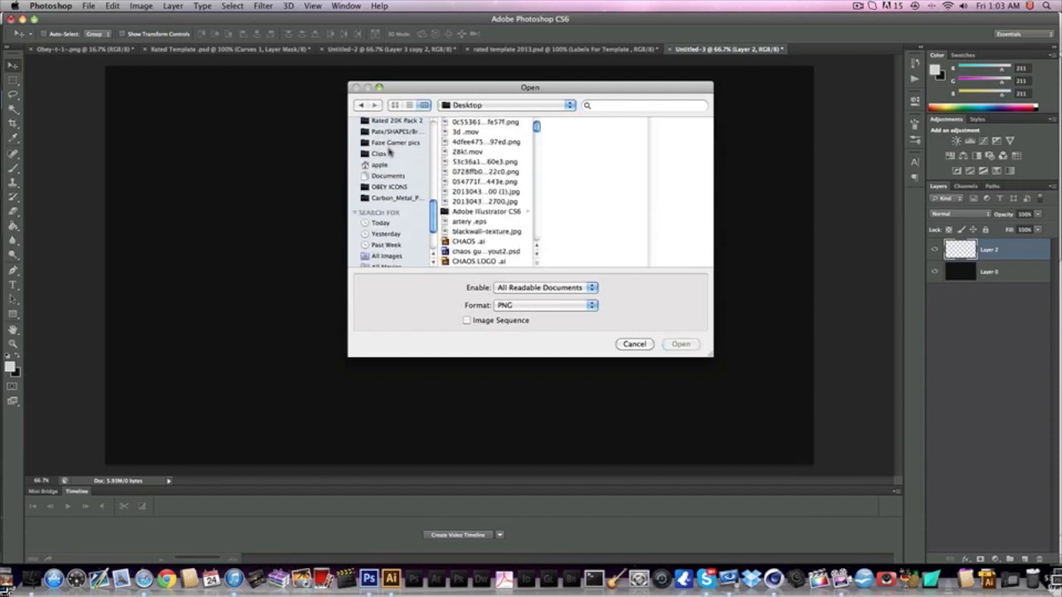
{"action": "left_click", "coordinate": [392, 155]}
{"action": "scroll", "coordinate": [392, 156], "scroll_direction": "up", "scroll_amount": 2}
{"action": "left_click", "coordinate": [392, 156]}
{"action": "left_click", "coordinate": [394, 134]}
{"action": "left_click", "coordinate": [395, 144]}
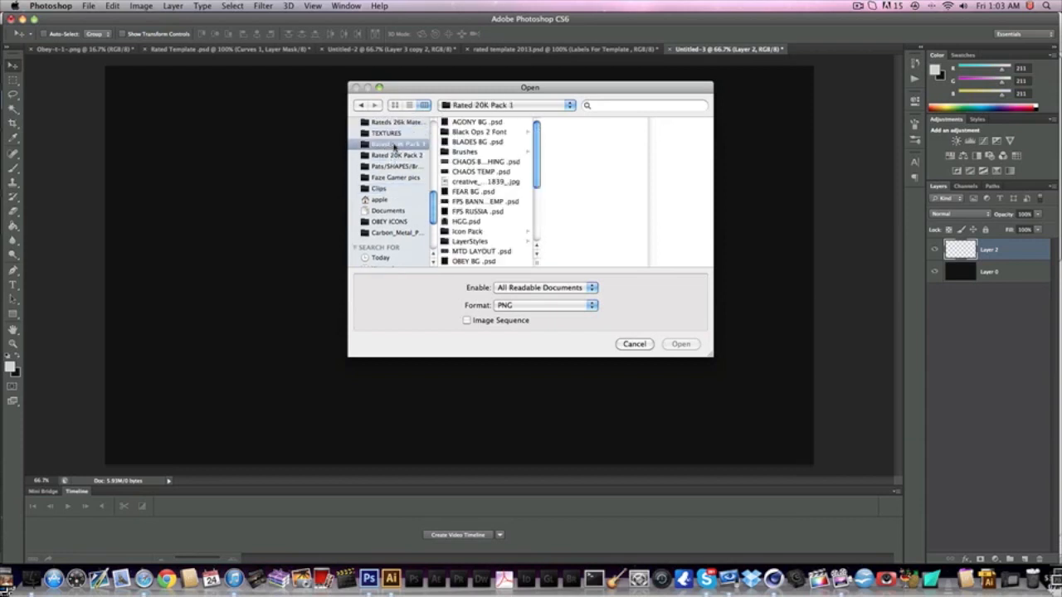
{"action": "scroll", "coordinate": [397, 158], "scroll_direction": "up", "scroll_amount": 3}
Step: Open RATED LOGO .psd from the Rateds Logo folder on the Desktop
{"action": "left_click", "coordinate": [383, 150]}
{"action": "scroll", "coordinate": [475, 178], "scroll_direction": "down", "scroll_amount": 10}
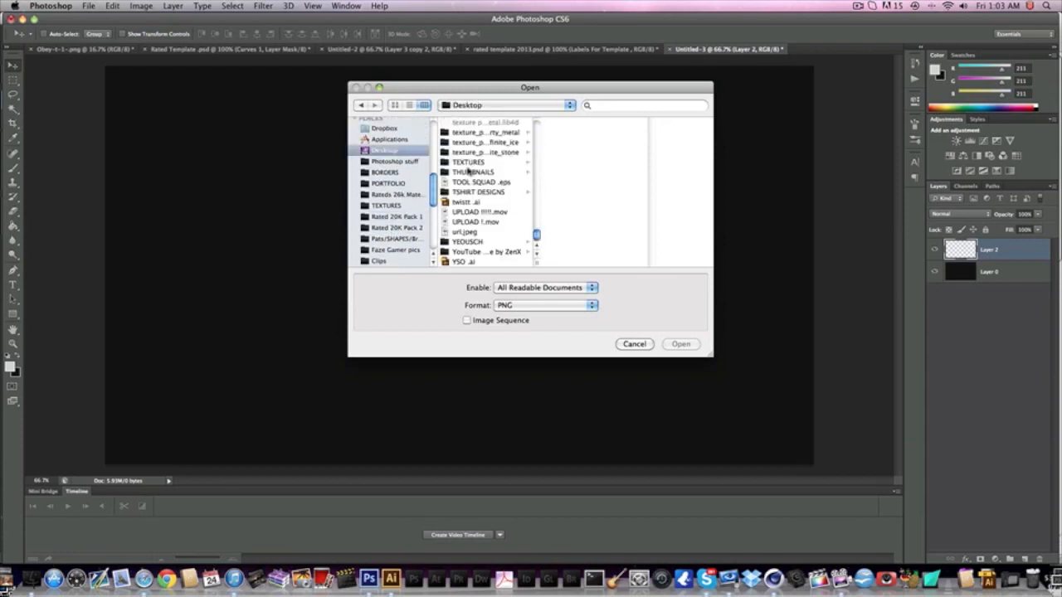
{"action": "left_click", "coordinate": [471, 174]}
{"action": "scroll", "coordinate": [473, 178], "scroll_direction": "up", "scroll_amount": 8}
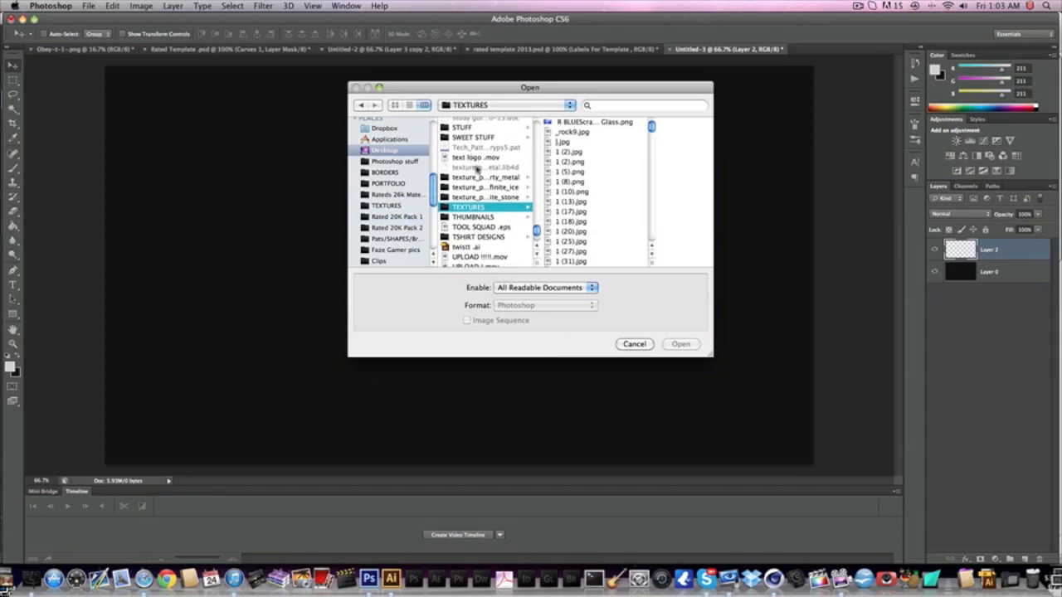
{"action": "left_click", "coordinate": [476, 166]}
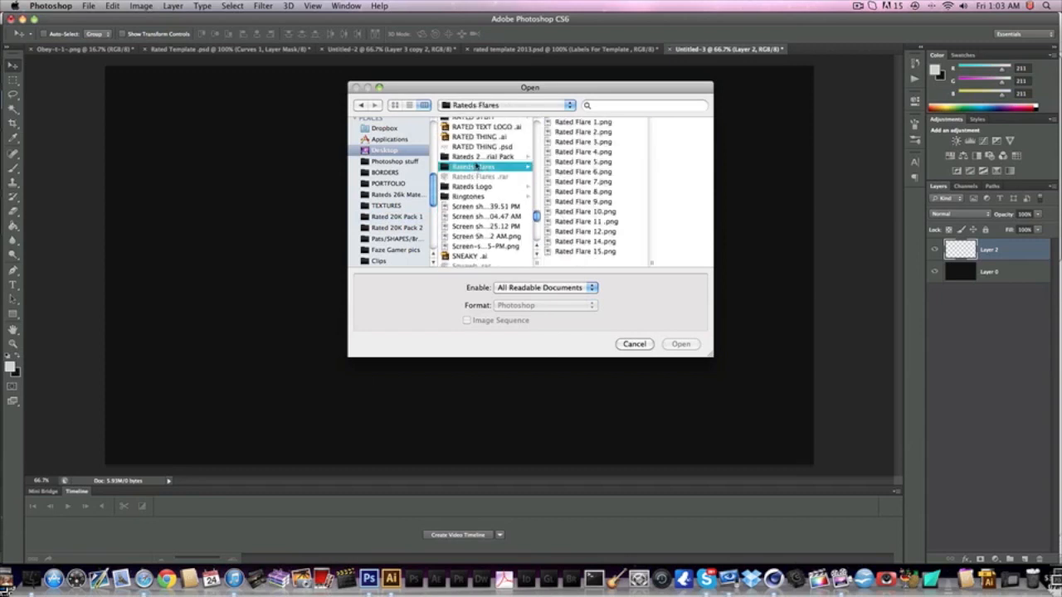
{"action": "left_click", "coordinate": [472, 187]}
{"action": "left_click", "coordinate": [581, 152]}
{"action": "left_click", "coordinate": [535, 171]}
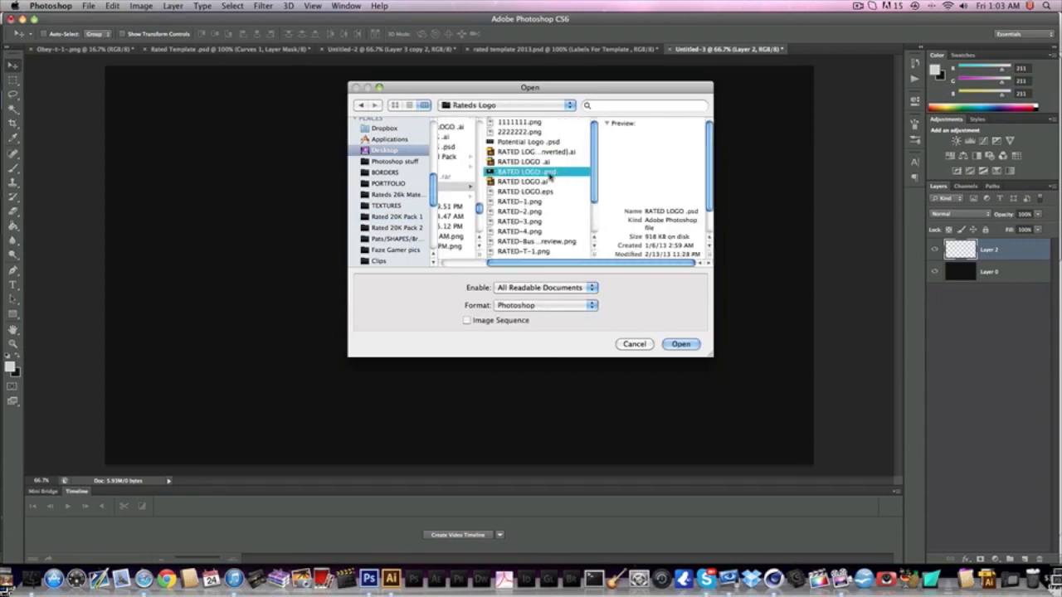
{"action": "left_click", "coordinate": [526, 142]}
{"action": "scroll", "coordinate": [525, 143], "scroll_direction": "down", "scroll_amount": 3}
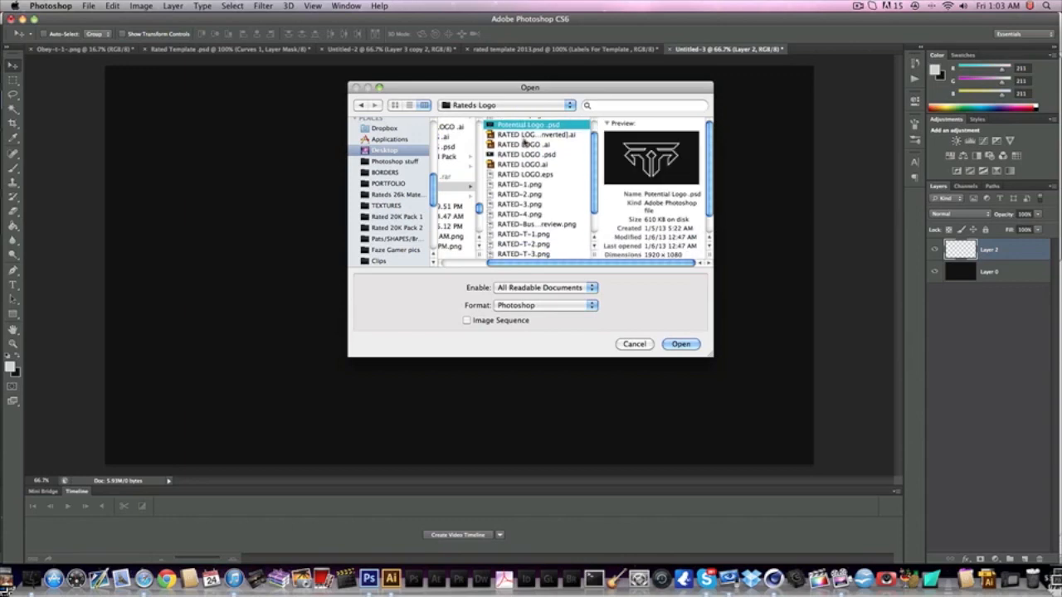
{"action": "left_click", "coordinate": [527, 156]}
{"action": "left_click", "coordinate": [524, 139]}
{"action": "double_click", "coordinate": [524, 140]}
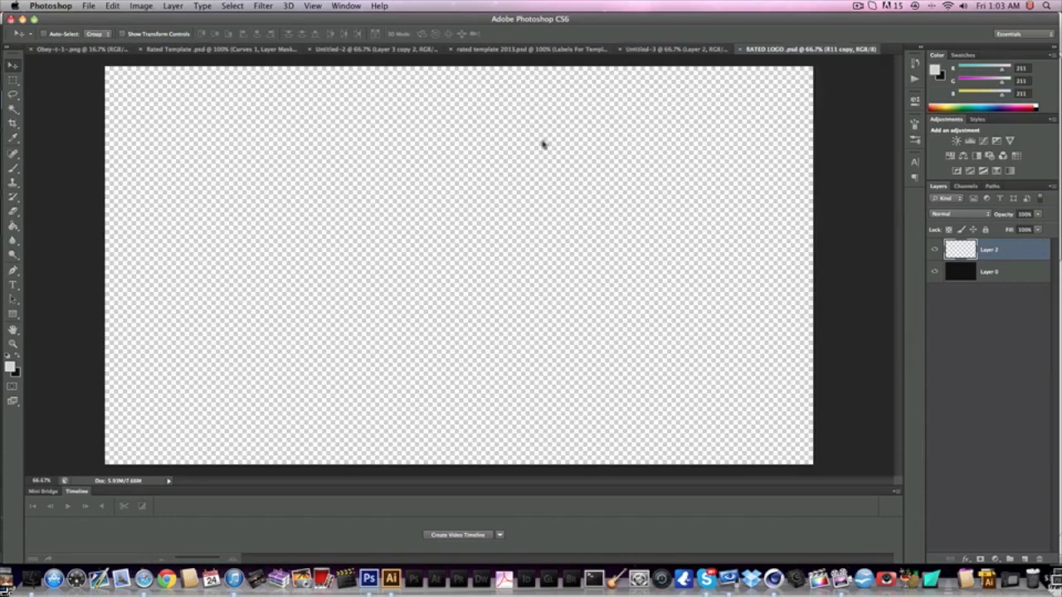
Step: Show the R11 layer instead of R11 copy, copy it into the Untitled-3 document and reposition it near the canvas centre
{"action": "left_click", "coordinate": [935, 307]}
{"action": "left_click", "coordinate": [935, 328]}
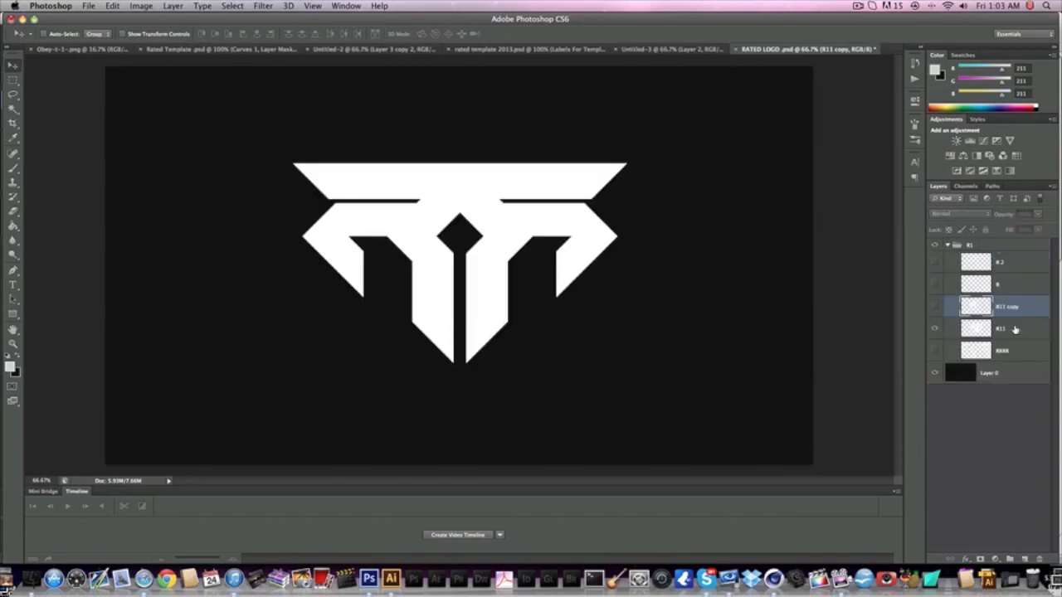
{"action": "left_click", "coordinate": [1016, 330]}
{"action": "left_click_drag", "start_coordinate": [281, 216], "coordinate": [430, 269]}
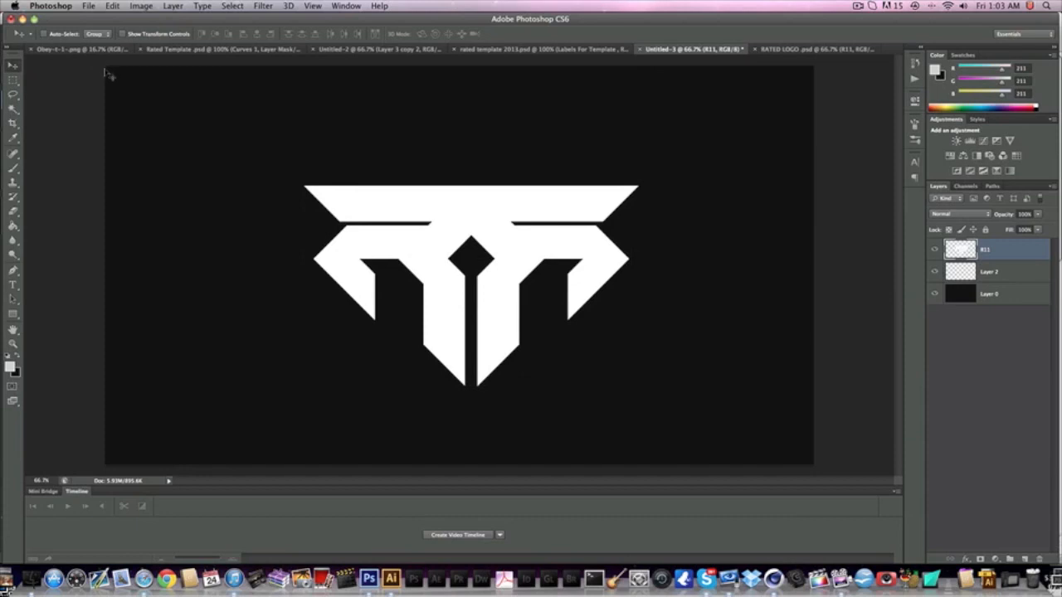
{"action": "left_click_drag", "start_coordinate": [459, 243], "coordinate": [513, 248]}
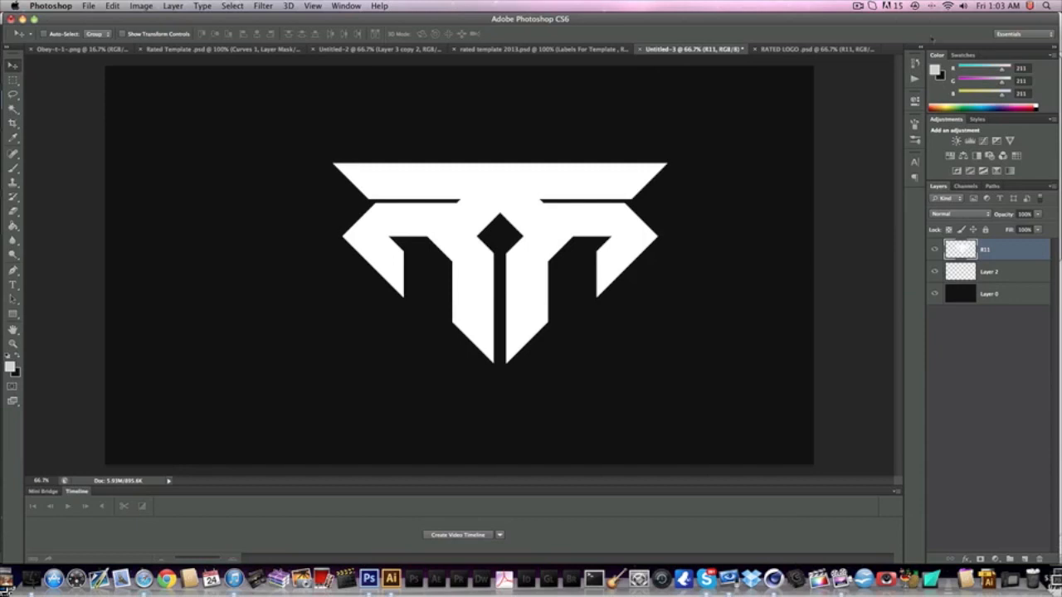
Step: Close the RATED LOGO .psd document without saving its changes
{"action": "left_click", "coordinate": [804, 51]}
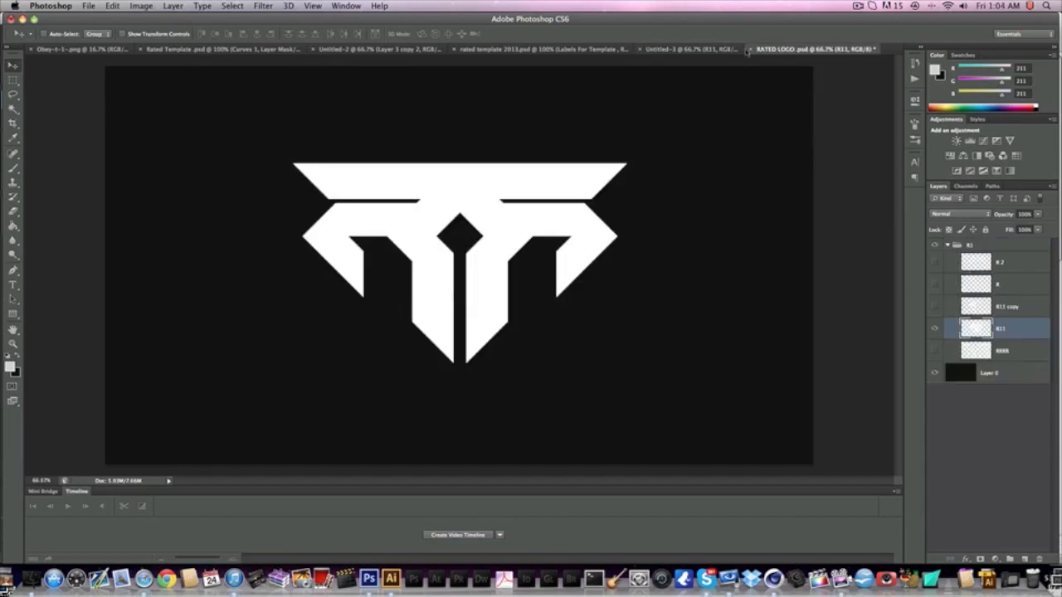
{"action": "left_click", "coordinate": [750, 49]}
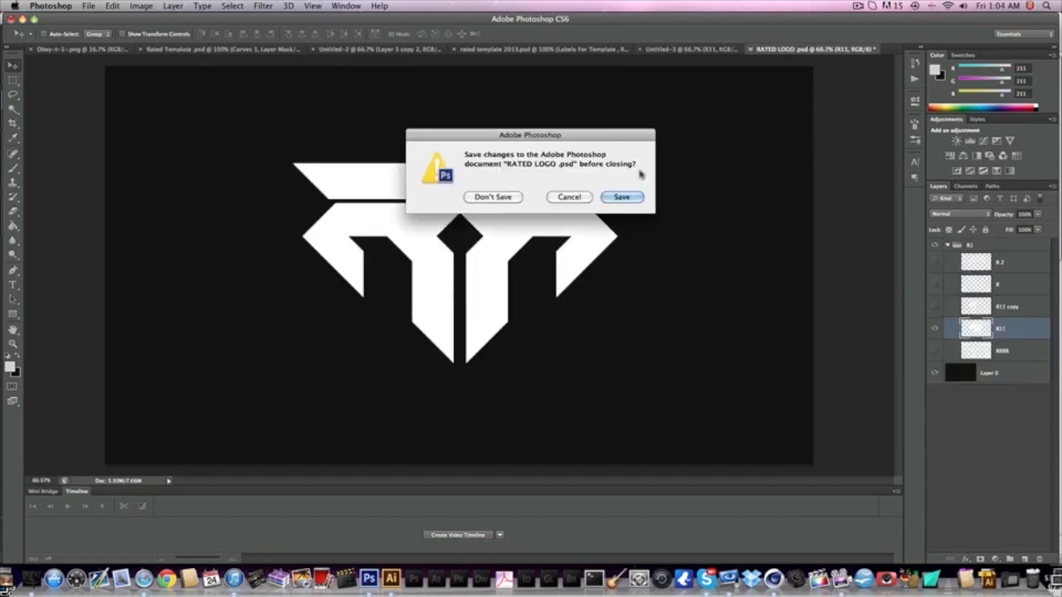
{"action": "left_click", "coordinate": [498, 196]}
Step: Move the white R11 logo into the upper-left corner of the Untitled-3 canvas
{"action": "left_click_drag", "start_coordinate": [664, 166], "coordinate": [598, 164]}
{"action": "left_click_drag", "start_coordinate": [534, 181], "coordinate": [461, 112]}
{"action": "left_click_drag", "start_coordinate": [477, 150], "coordinate": [477, 146]}
{"action": "left_click_drag", "start_coordinate": [273, 141], "coordinate": [270, 144]}
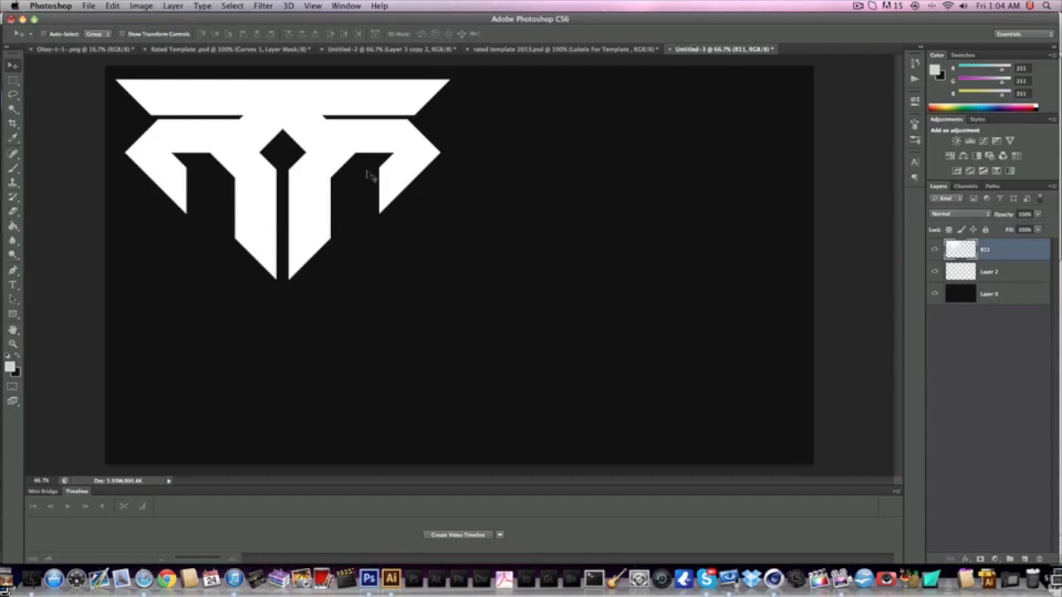
Step: Add a Gradient Overlay to the R11 logo, running from light blue #9cd4ff to white
{"action": "left_click", "coordinate": [964, 562]}
{"action": "left_click", "coordinate": [979, 526]}
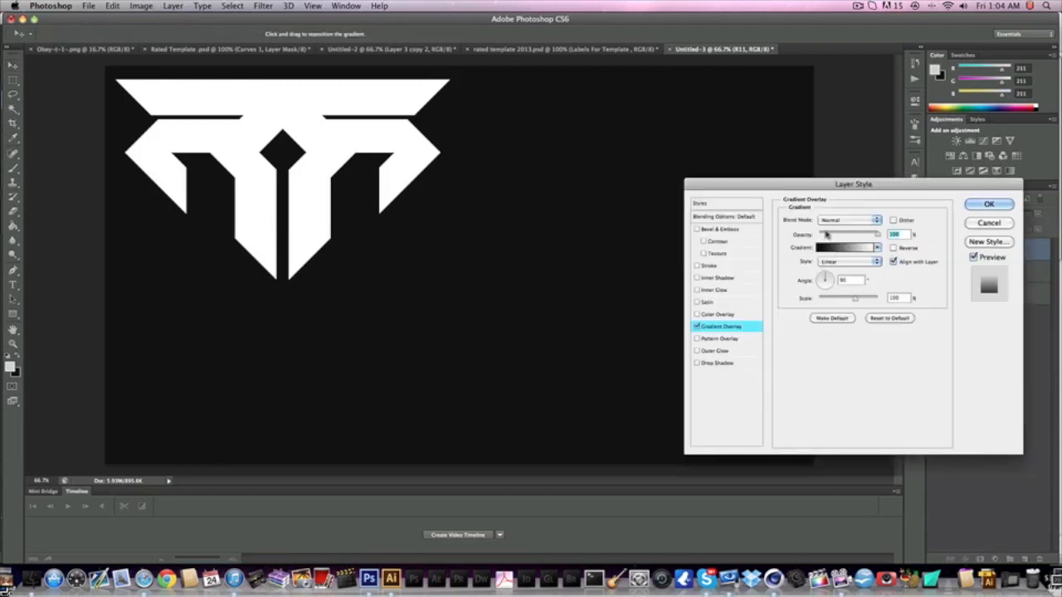
{"action": "left_click", "coordinate": [846, 247]}
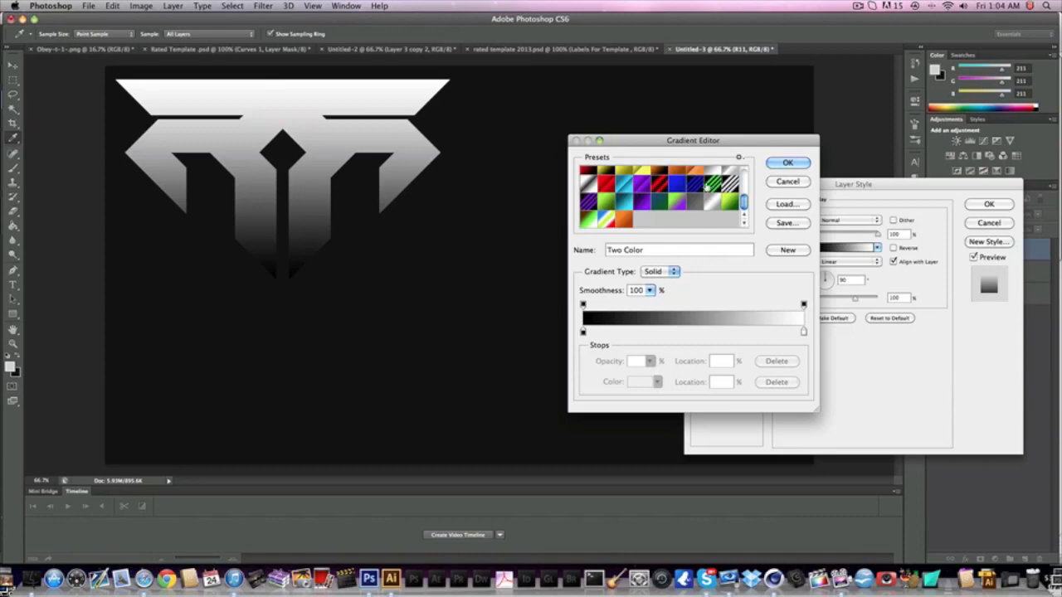
{"action": "left_click", "coordinate": [713, 201]}
{"action": "left_click", "coordinate": [583, 332]}
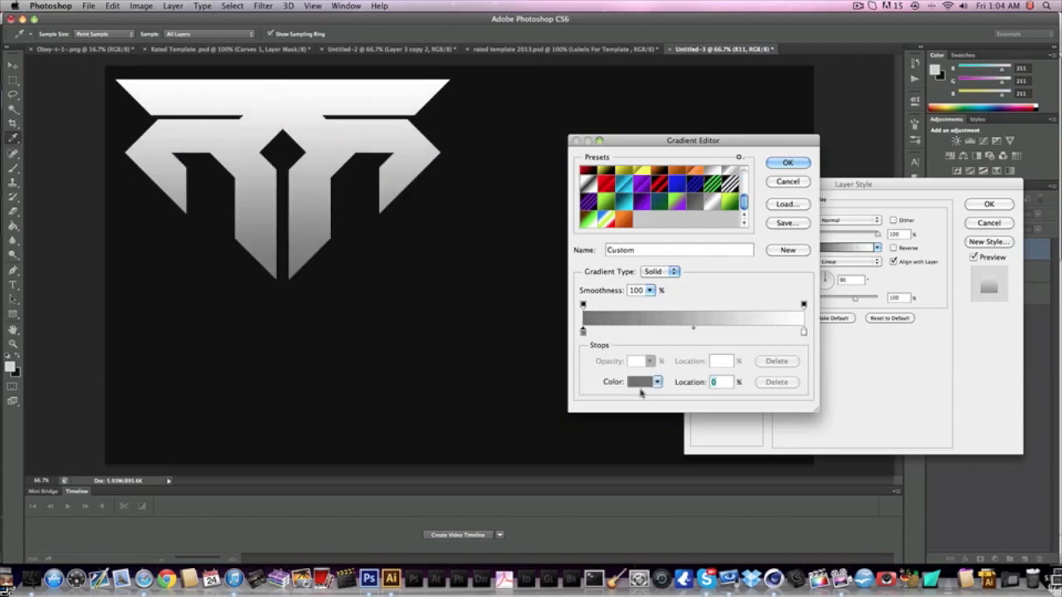
{"action": "left_click", "coordinate": [639, 383]}
{"action": "left_click", "coordinate": [679, 287]}
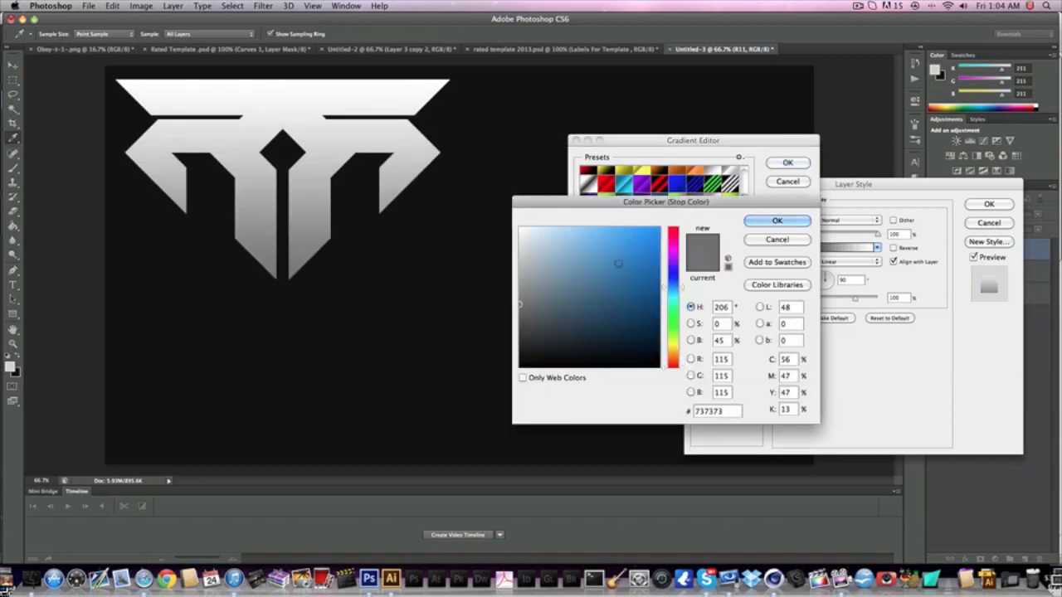
{"action": "left_click", "coordinate": [612, 225]}
{"action": "left_click", "coordinate": [588, 232]}
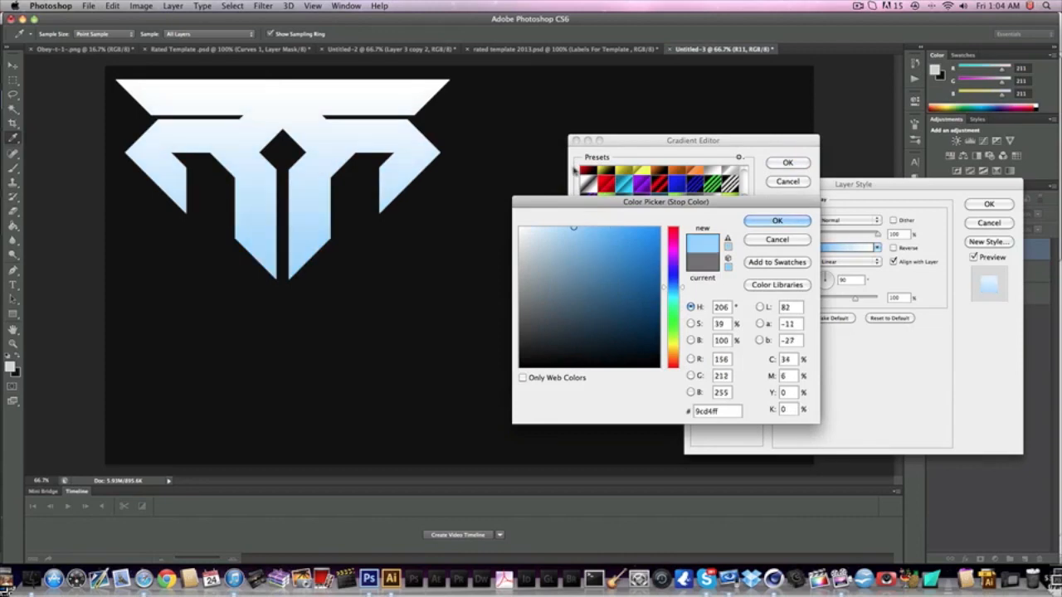
{"action": "key", "text": "Return"}
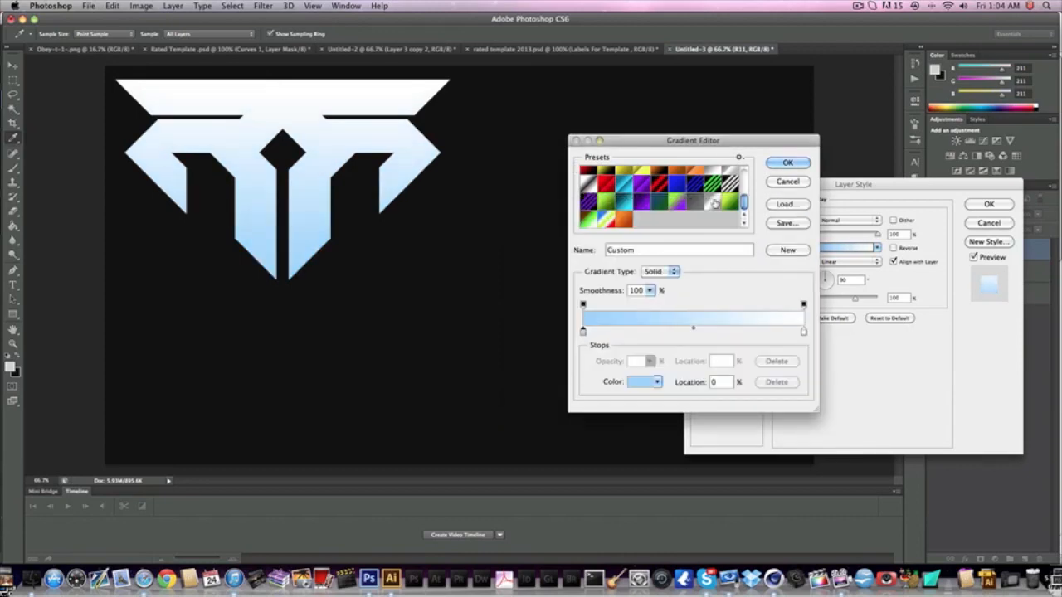
{"action": "left_click", "coordinate": [784, 162]}
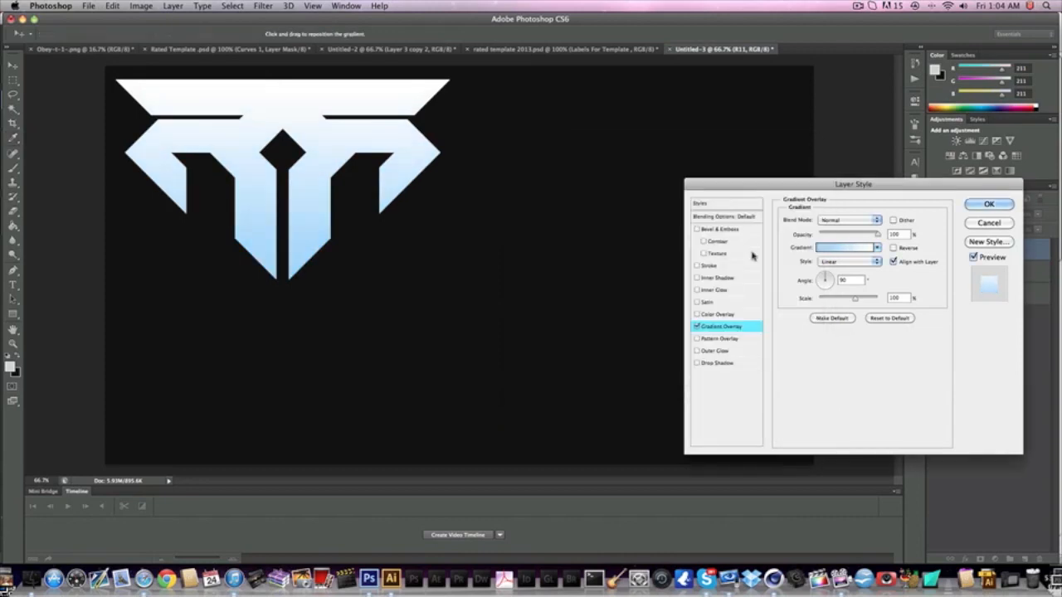
Step: Add a 5 px dark blue outside Stroke to the logo and compare the logo with and without it
{"action": "left_click", "coordinate": [710, 265]}
{"action": "left_click", "coordinate": [800, 304]}
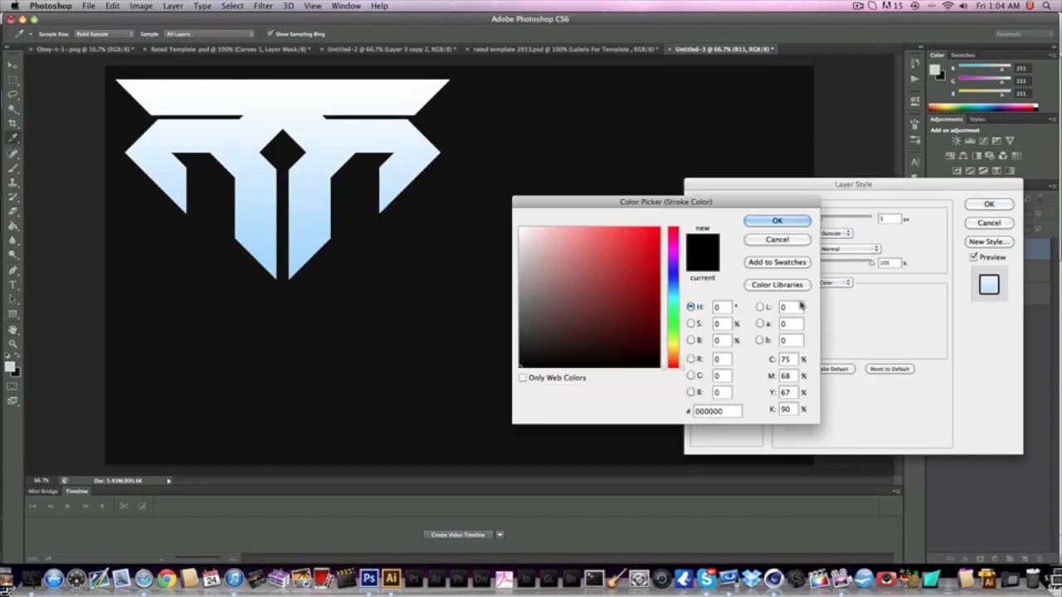
{"action": "left_click", "coordinate": [673, 286]}
{"action": "left_click", "coordinate": [659, 271]}
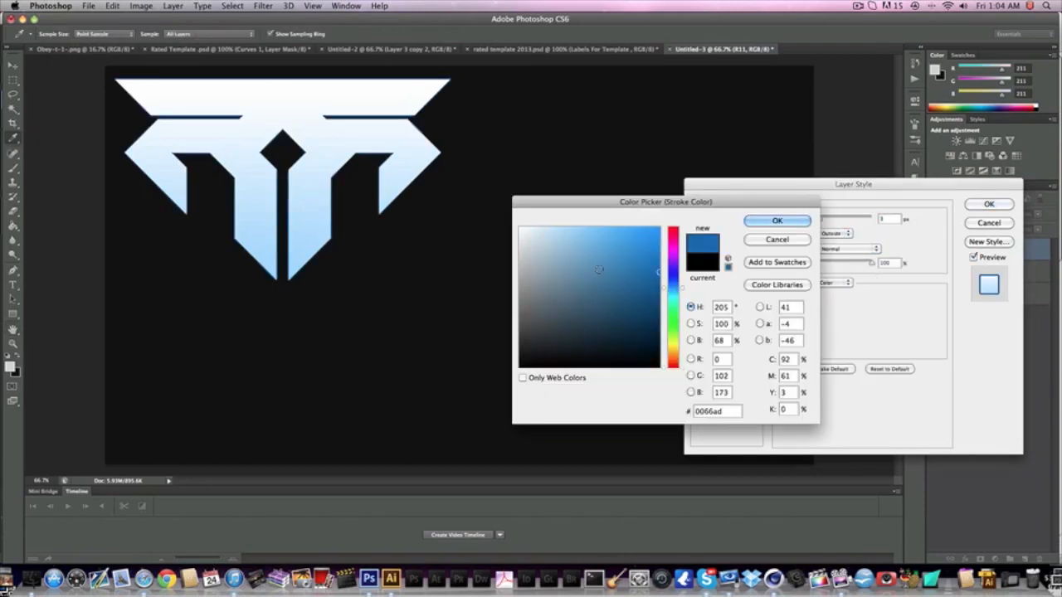
{"action": "mouse_move", "coordinate": [599, 269]}
{"action": "left_mouse_down"}
{"action": "mouse_move", "coordinate": [602, 179]}
{"action": "mouse_move", "coordinate": [624, 267]}
{"action": "mouse_move", "coordinate": [662, 278]}
{"action": "mouse_move", "coordinate": [699, 332]}
{"action": "left_mouse_up"}
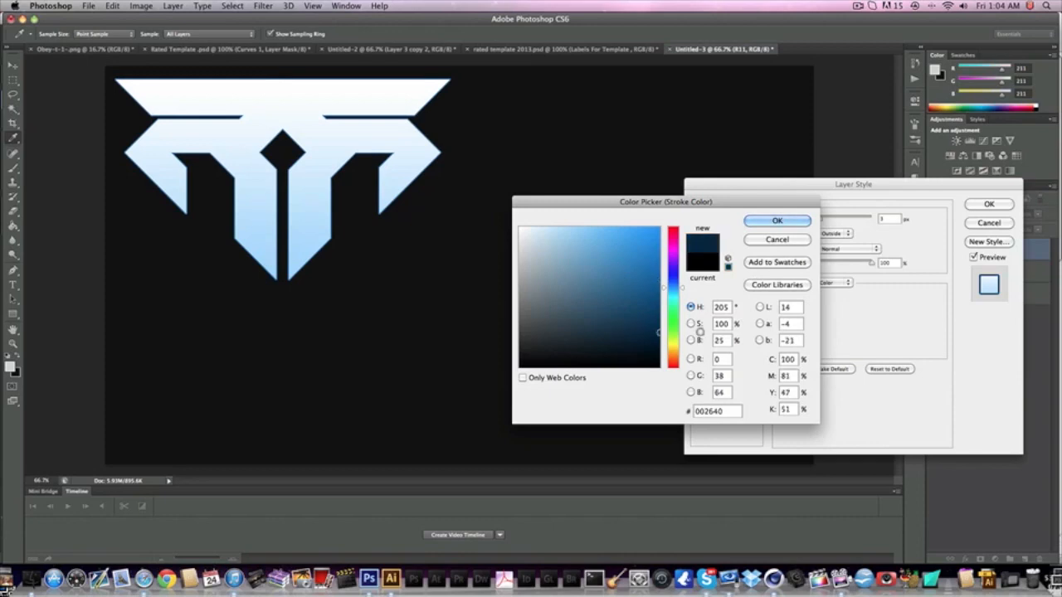
{"action": "left_click", "coordinate": [778, 220]}
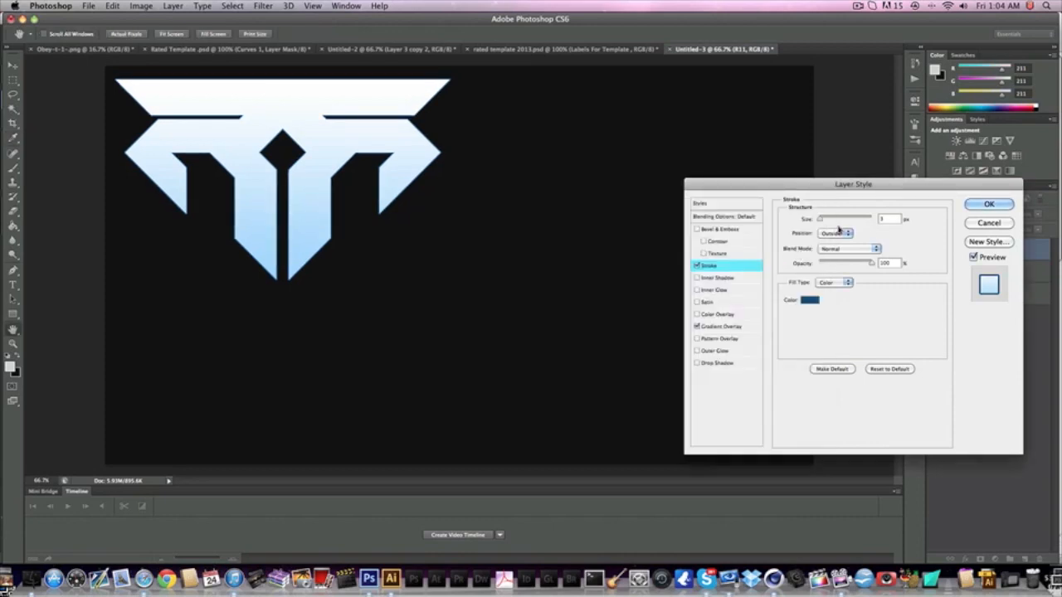
{"action": "type", "text": "5"}
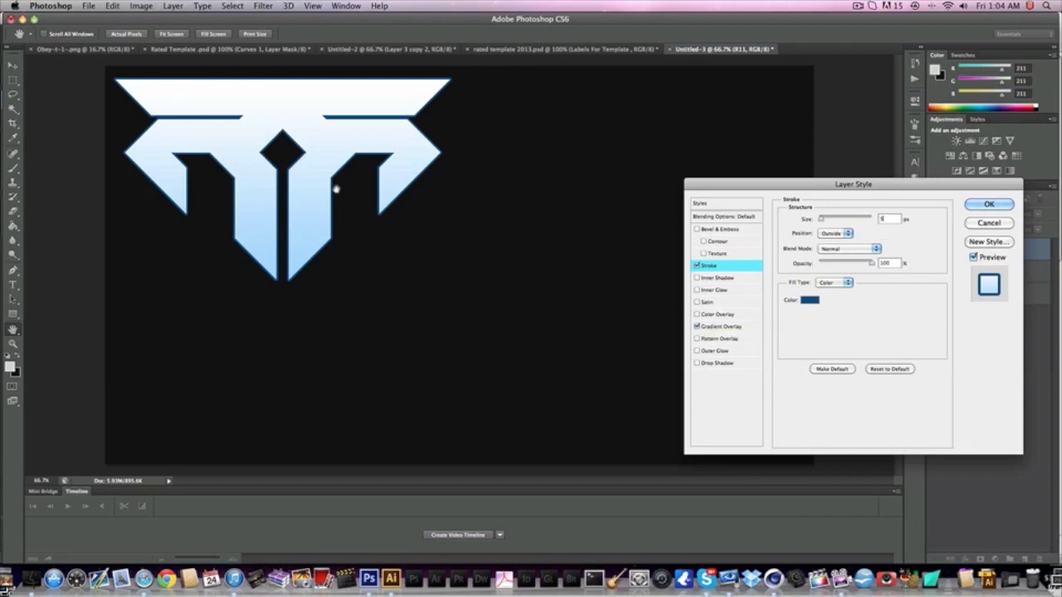
{"action": "left_click", "coordinate": [697, 265]}
{"action": "left_click", "coordinate": [697, 265]}
Step: Add a Drop Shadow to the logo with distance 10 px and size 0 px, and collapse the R11 layer's effects list
{"action": "left_click", "coordinate": [718, 364]}
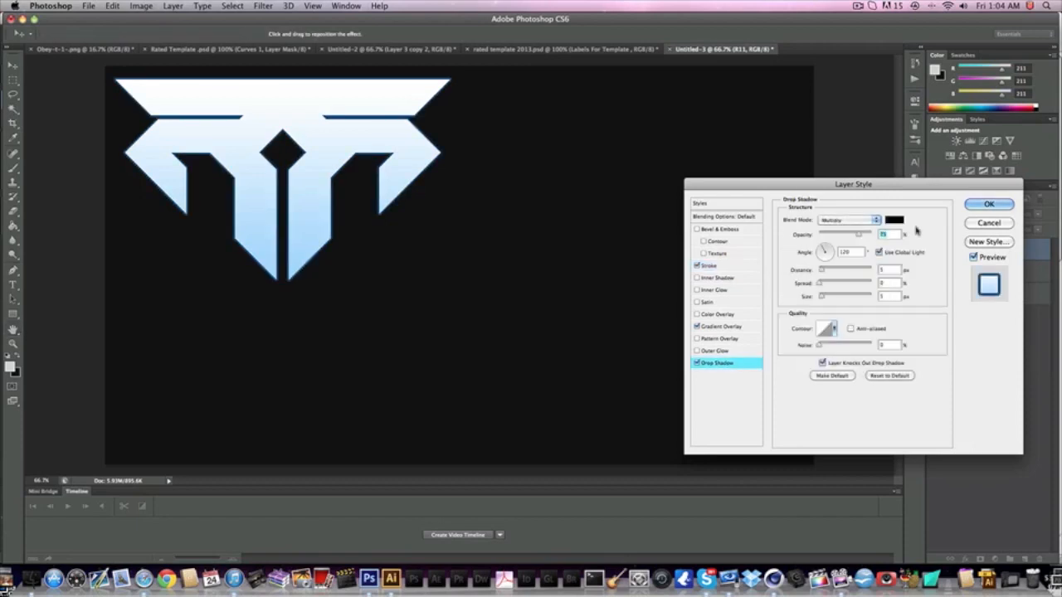
{"action": "left_click", "coordinate": [878, 253]}
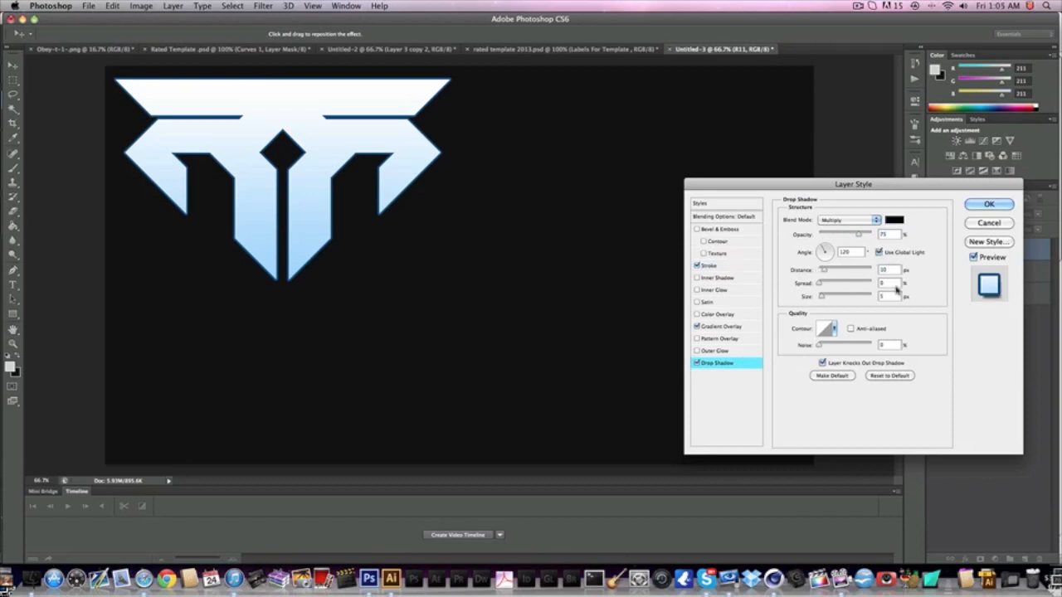
{"action": "left_click_drag", "start_coordinate": [889, 296], "coordinate": [869, 300]}
{"action": "type", "text": "0"}
{"action": "key", "text": "Return"}
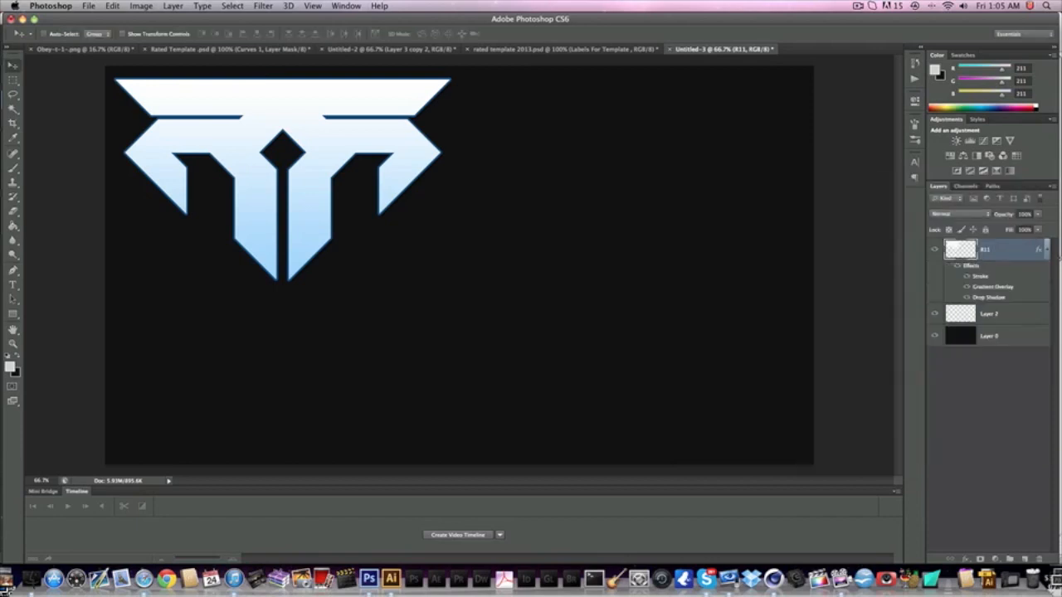
{"action": "left_click", "coordinate": [1045, 250]}
Step: Try a large soft light grey brush glow behind the logo and undo the strokes
{"action": "left_click", "coordinate": [1012, 270]}
{"action": "left_click", "coordinate": [14, 168]}
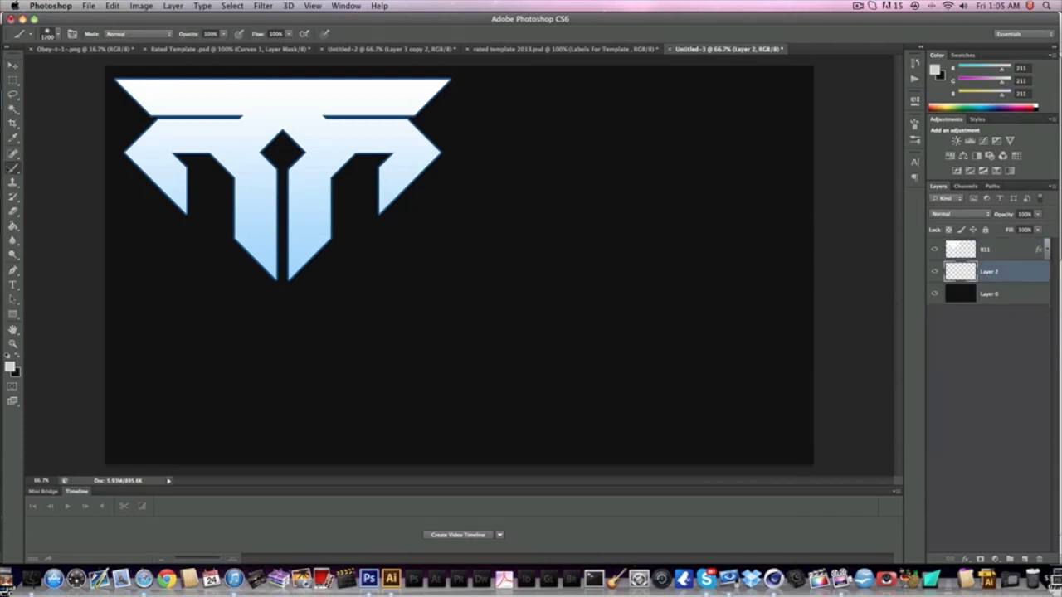
{"action": "left_click", "coordinate": [286, 172]}
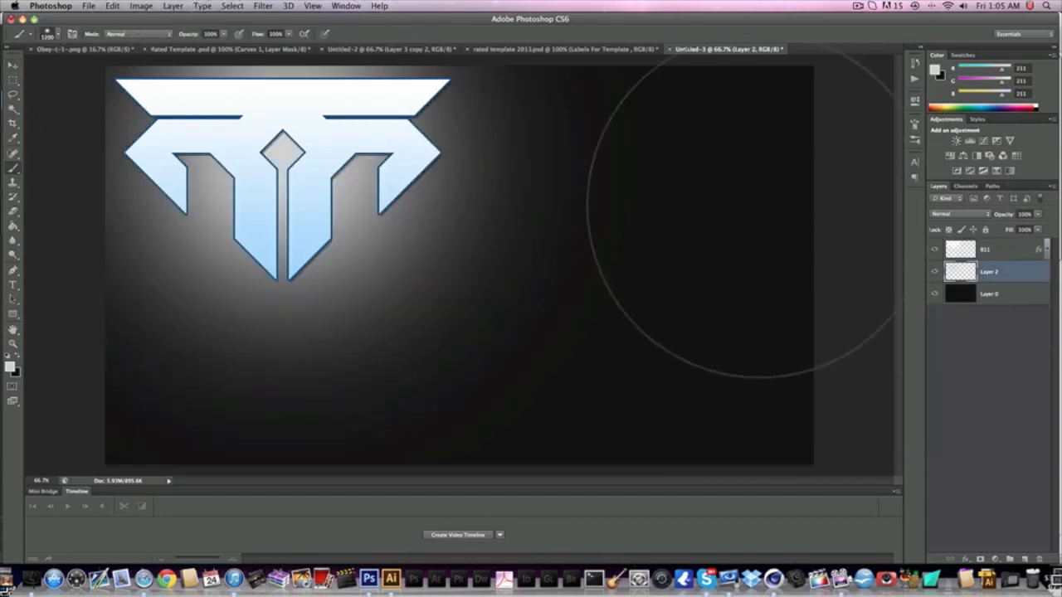
{"action": "key", "text": "super+z"}
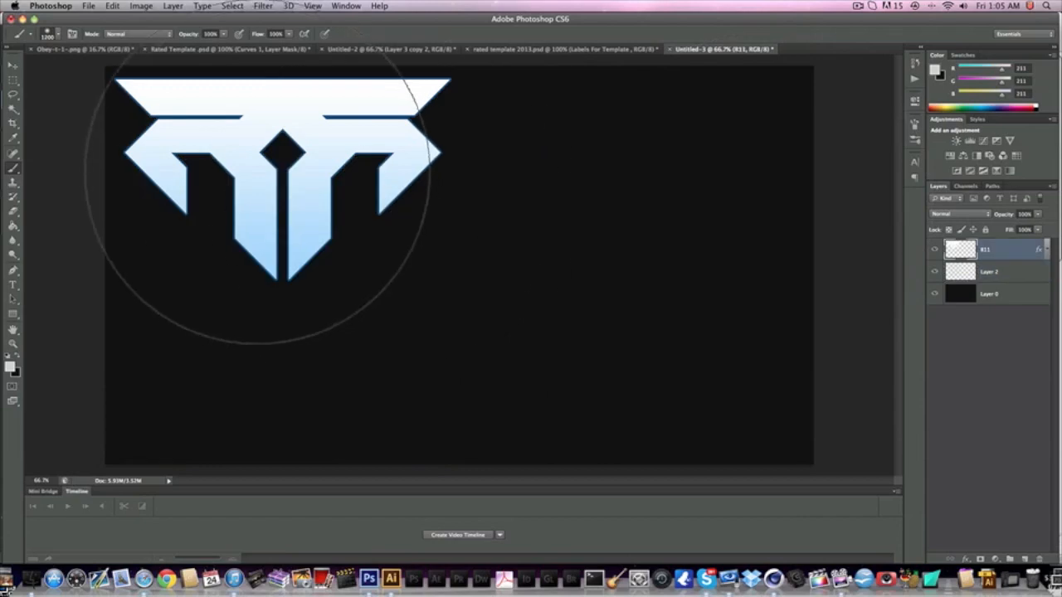
{"action": "left_click", "coordinate": [280, 154]}
{"action": "key", "text": "super+z"}
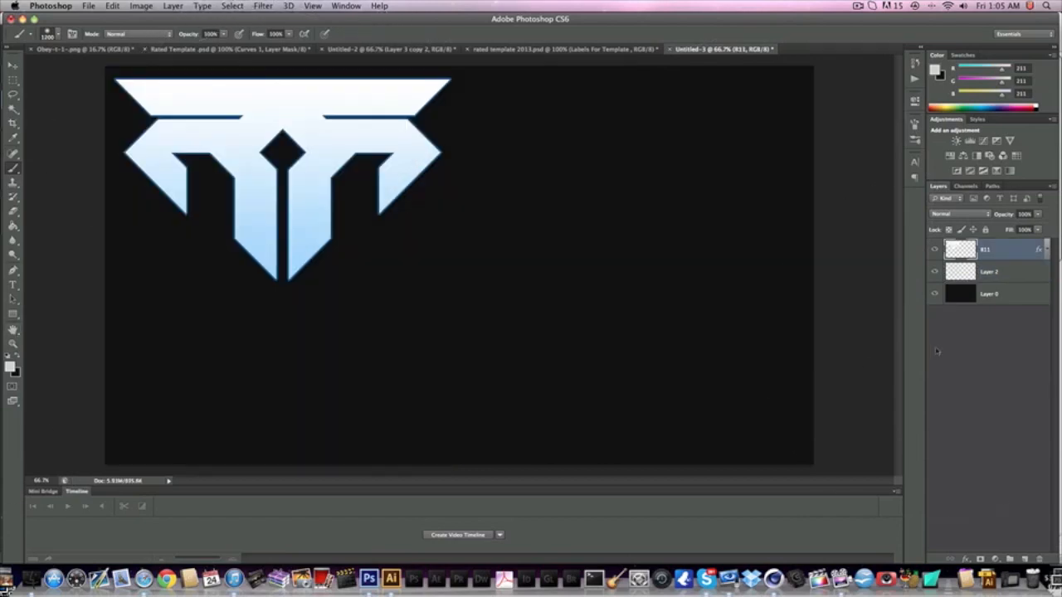
Step: Make Layer 2 active and sample the logo's light blue, #a8d9ff, as the foreground colour for the Brush tool
{"action": "left_click", "coordinate": [998, 271]}
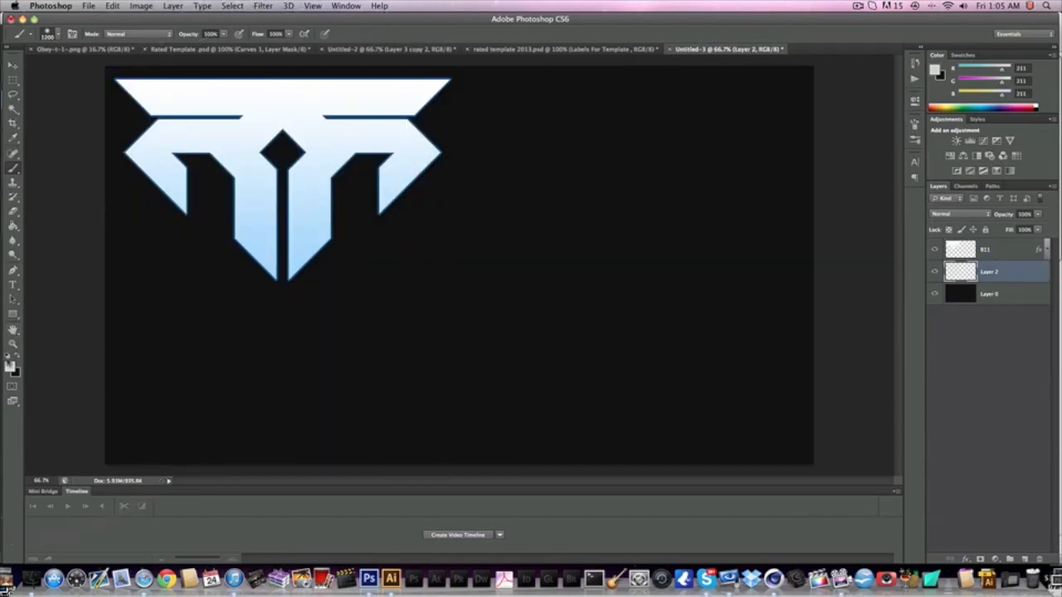
{"action": "left_click", "coordinate": [10, 367]}
{"action": "left_click", "coordinate": [313, 240]}
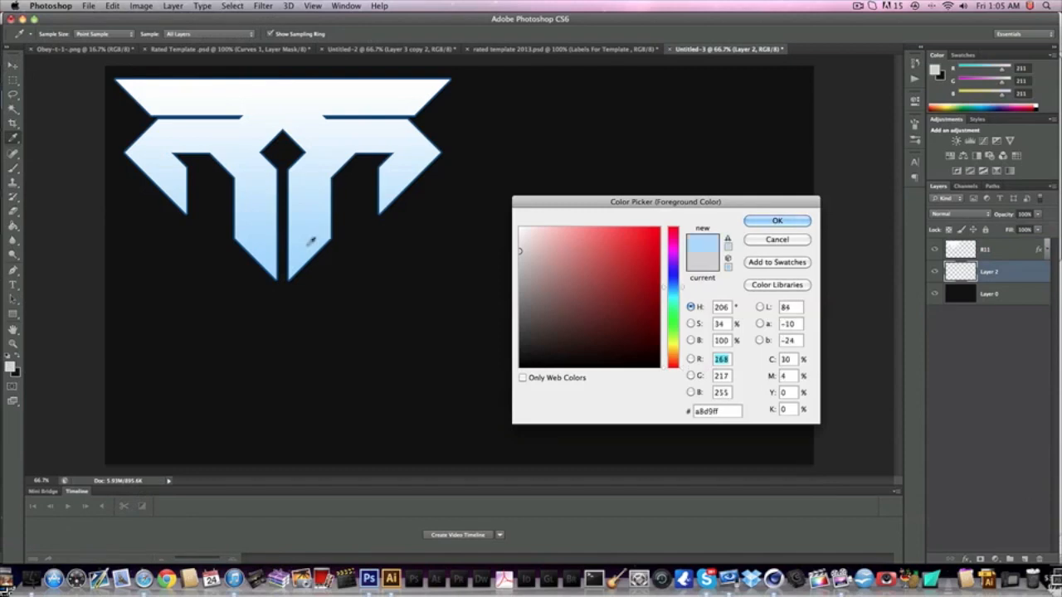
{"action": "key", "text": "Return"}
{"action": "key", "text": "b"}
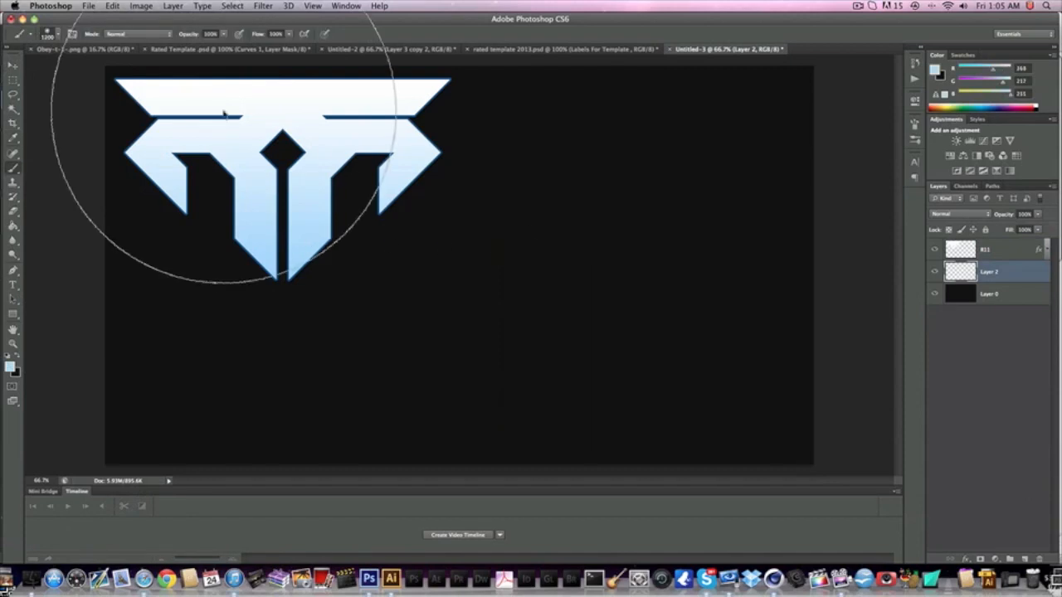
Step: Try single light blue brush dabs around the logo and undo each of them
{"action": "left_click", "coordinate": [238, 166]}
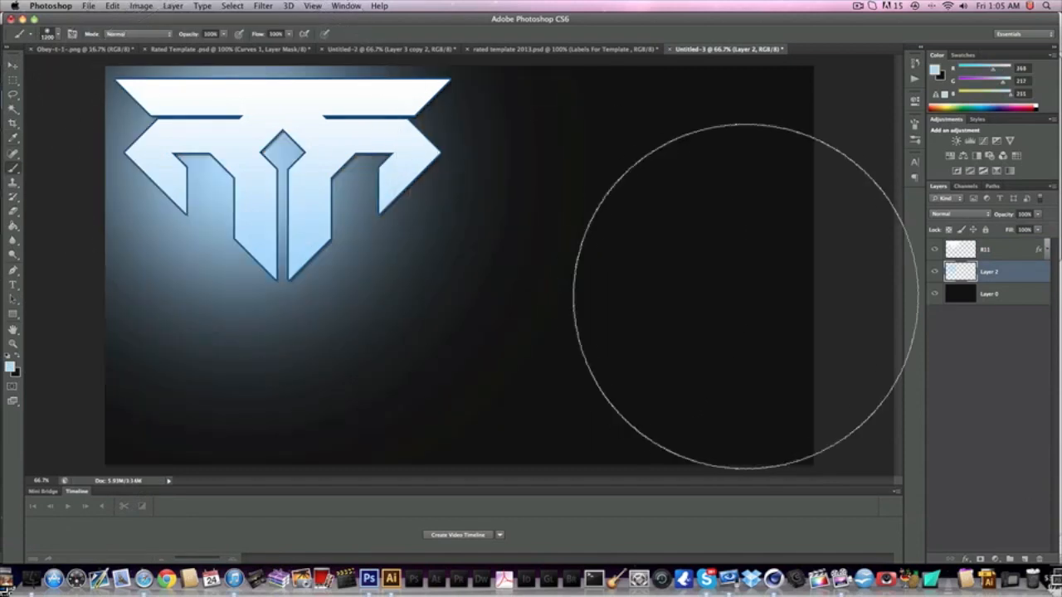
{"action": "key", "text": "super+z"}
{"action": "left_click", "coordinate": [288, 165]}
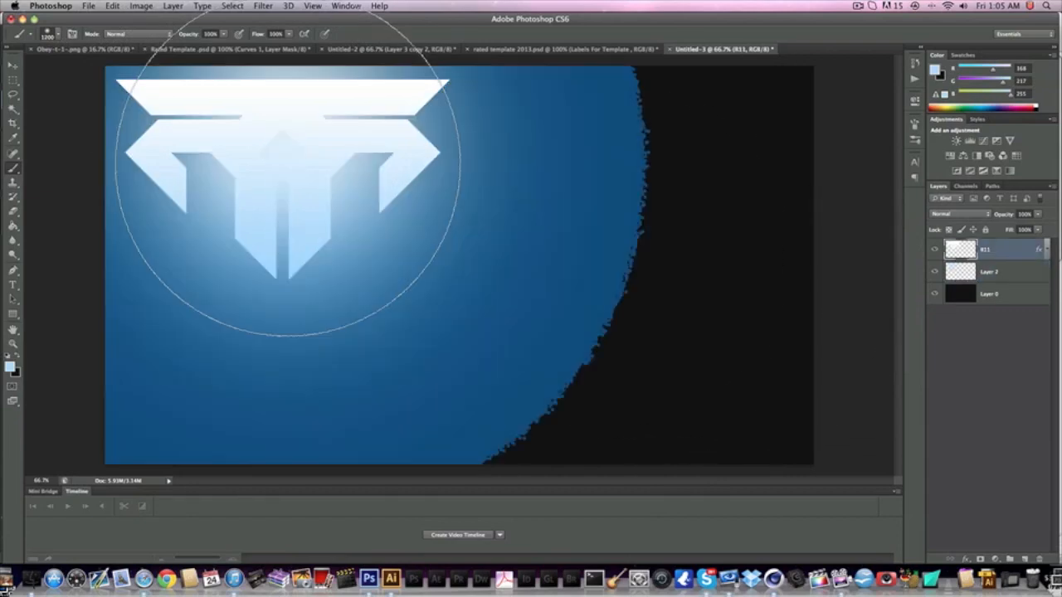
{"action": "key", "text": "super+z"}
Step: Paint one large soft light blue glow behind the logo on Layer 2 and set the layer's opacity to 25%
{"action": "left_click", "coordinate": [1024, 274]}
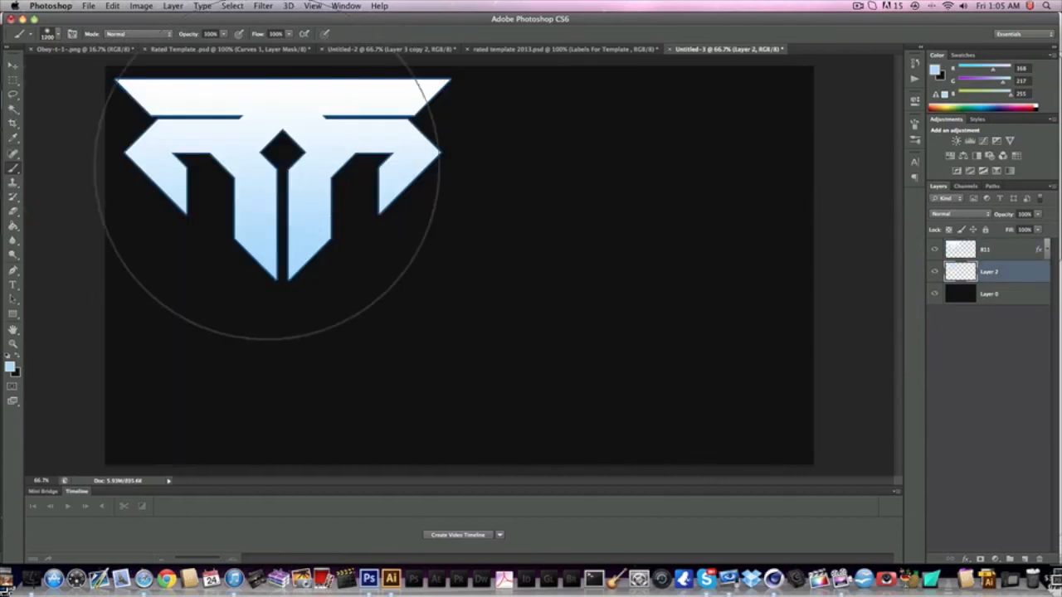
{"action": "left_click", "coordinate": [280, 166]}
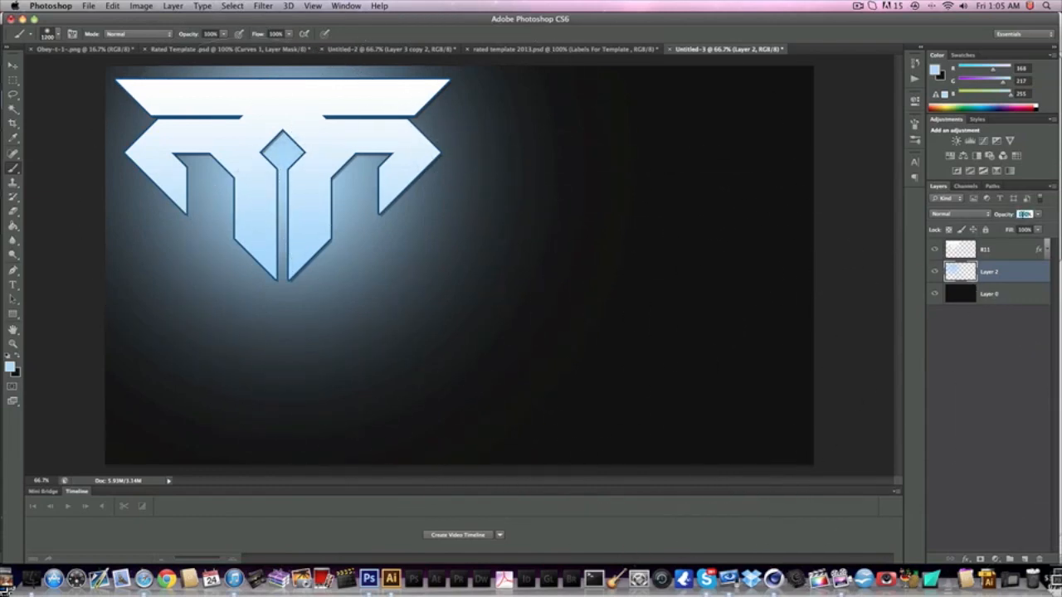
{"action": "type", "text": "20"}
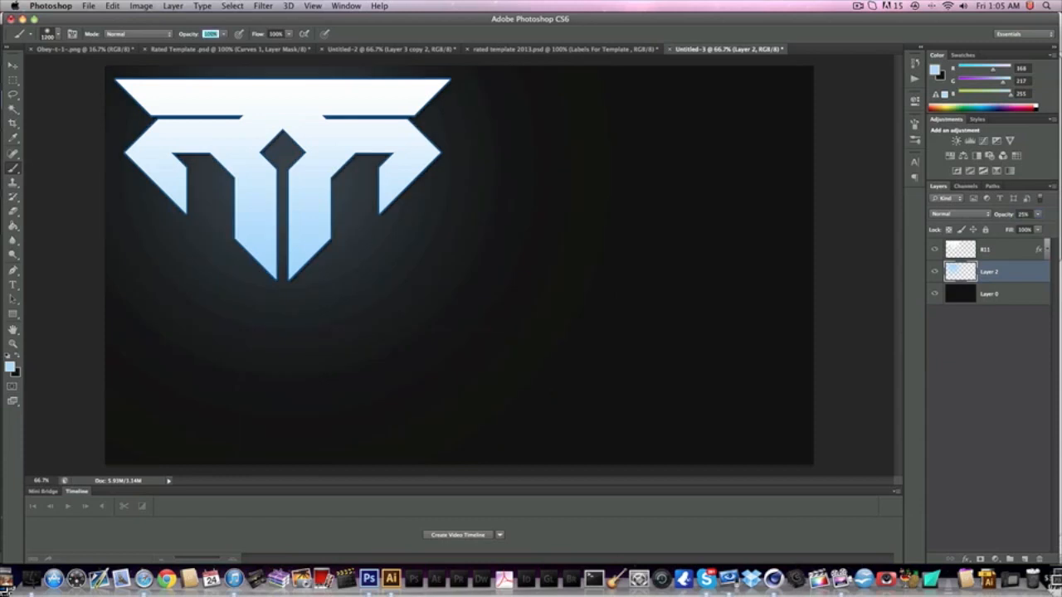
Step: Merge the glow on Layer 2 down into the dark background layer and switch to the Move tool
{"action": "right_click", "coordinate": [1010, 275]}
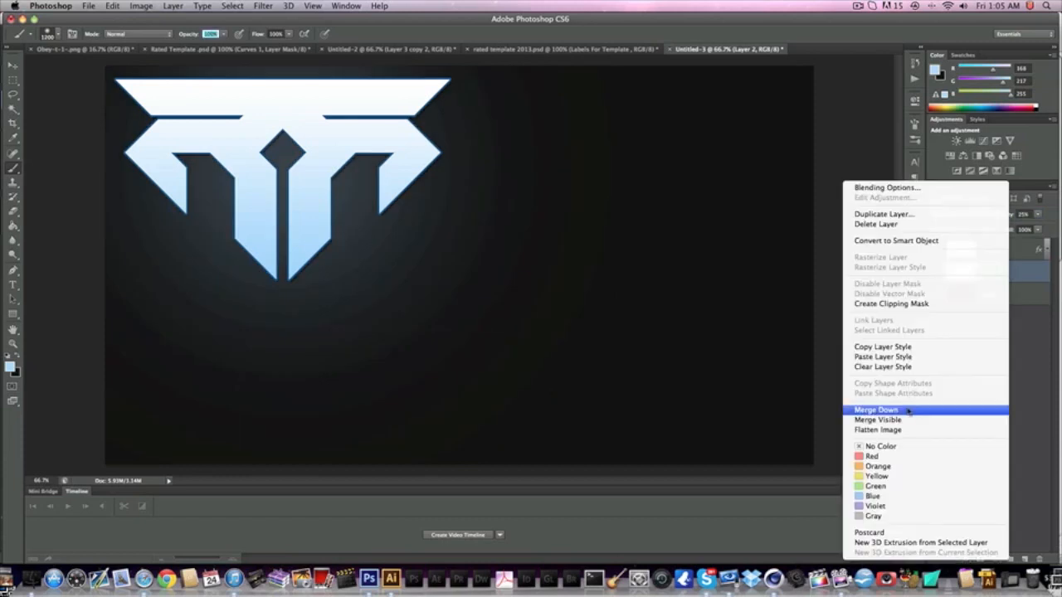
{"action": "left_click", "coordinate": [879, 410]}
{"action": "key", "text": "v"}
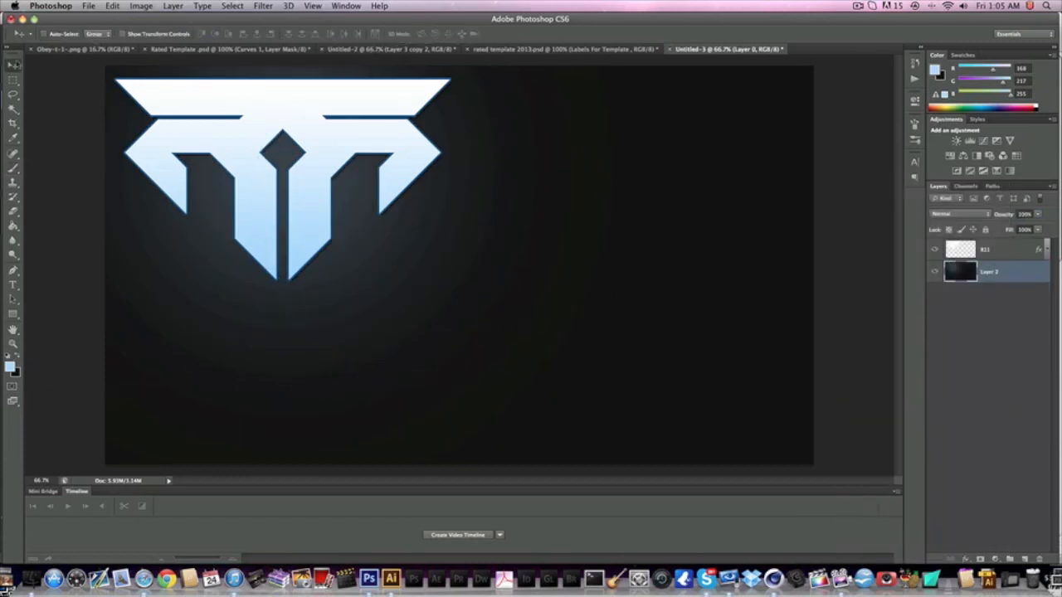
Step: Apply the Spatter brush-stroke filter to the background layer with spray radius 15 and smoothness 1
{"action": "left_click", "coordinate": [264, 5]}
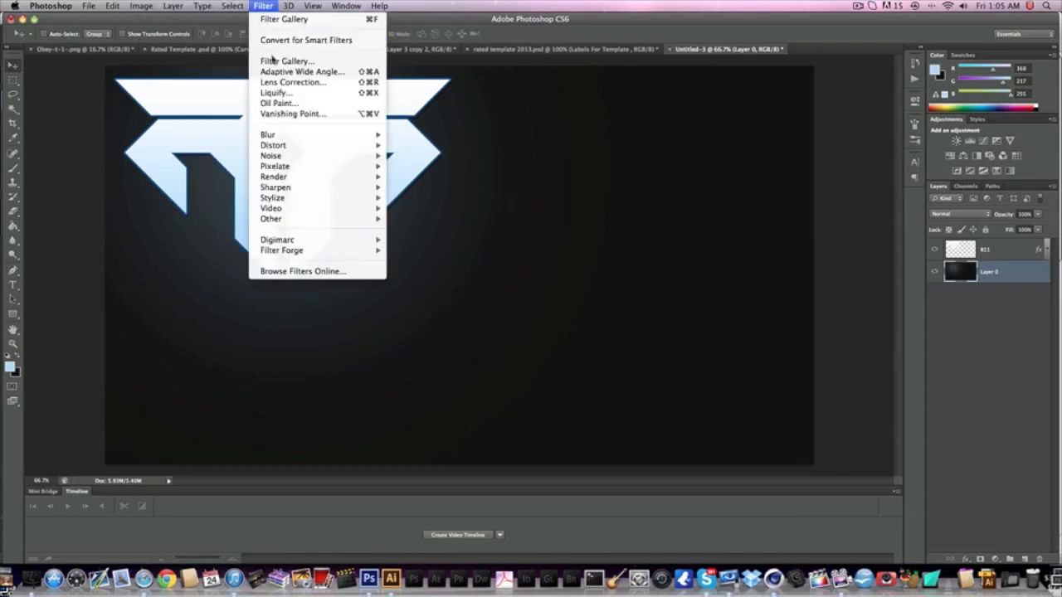
{"action": "left_click", "coordinate": [273, 60]}
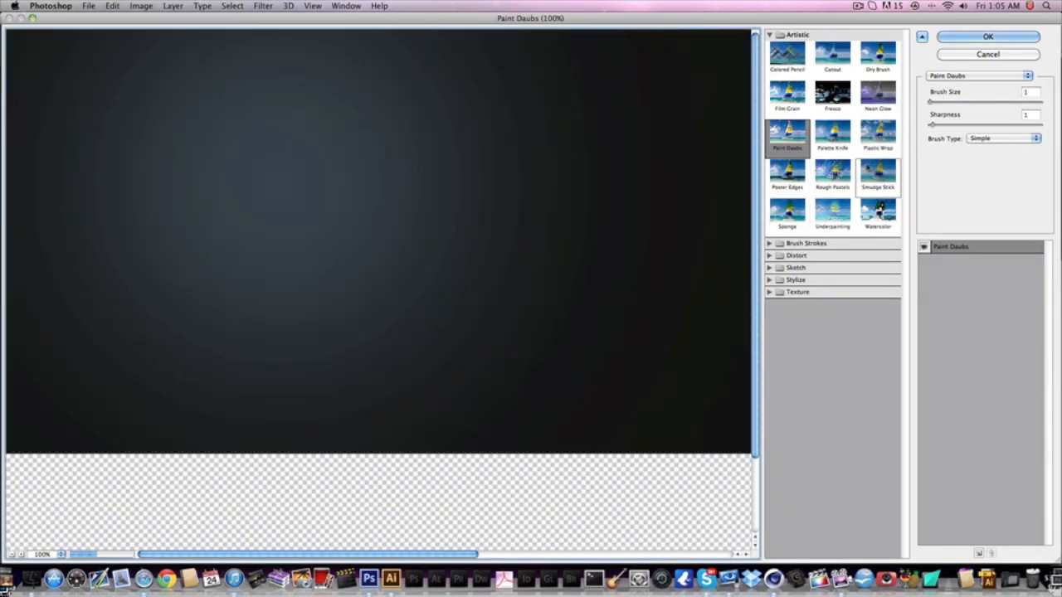
{"action": "left_click", "coordinate": [809, 35]}
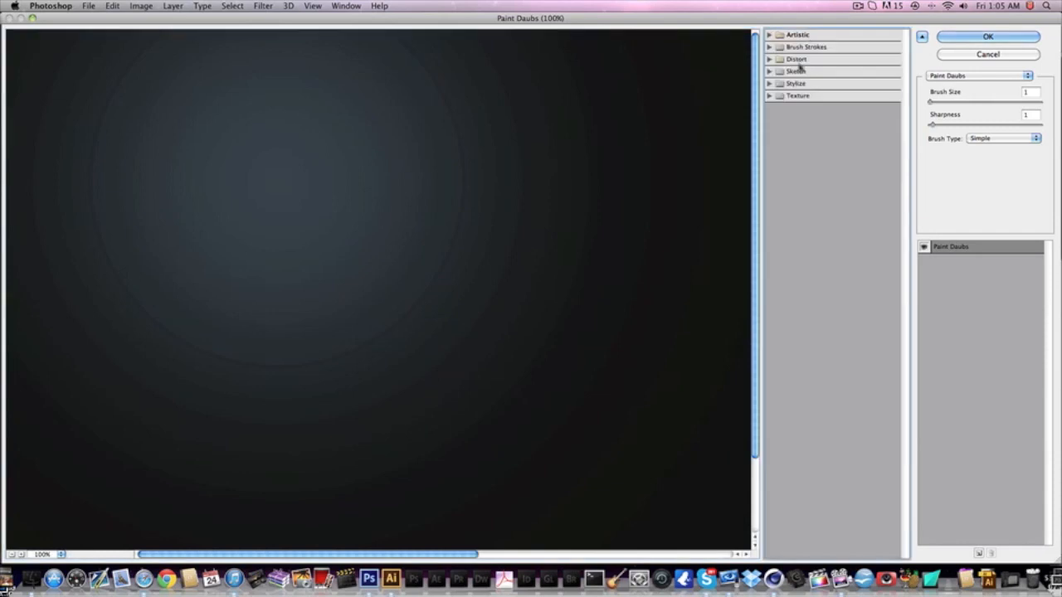
{"action": "left_click", "coordinate": [806, 47]}
{"action": "left_click", "coordinate": [878, 106]}
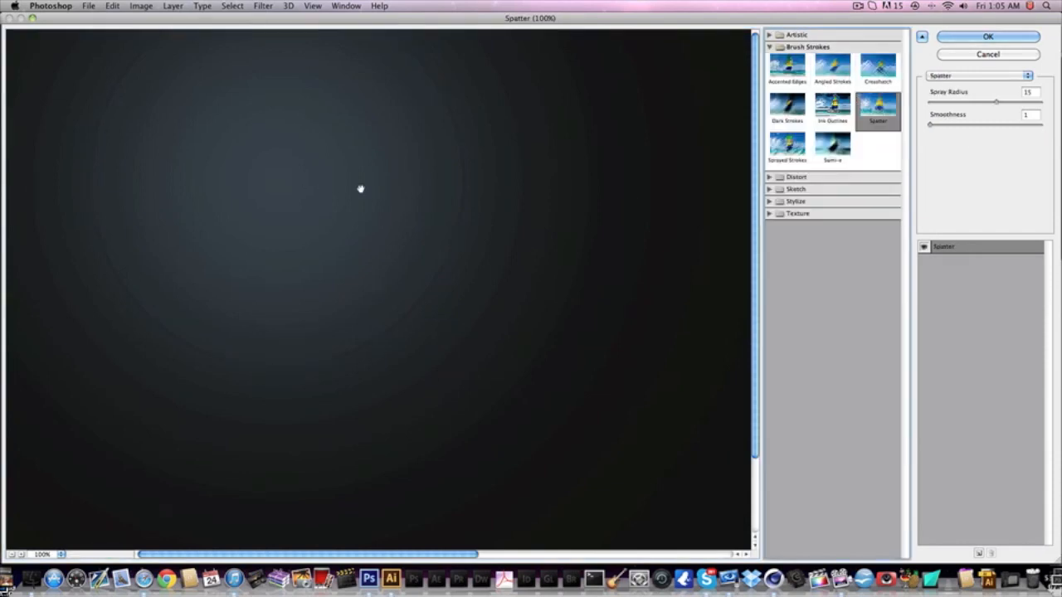
{"action": "left_click", "coordinate": [1012, 36]}
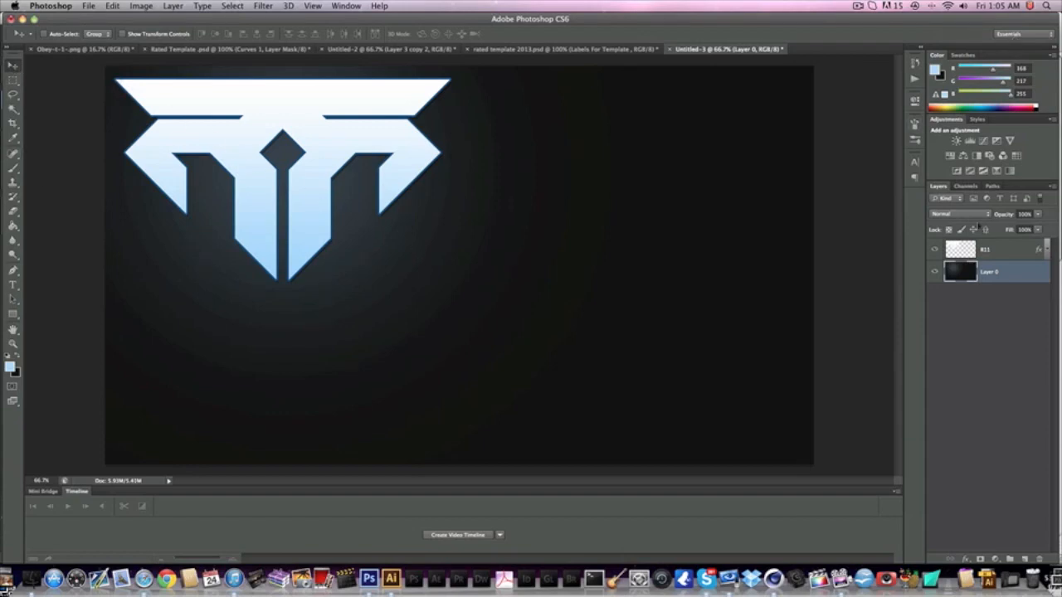
Step: Set the distance of the logo layer's drop shadow to 15 px
{"action": "left_click", "coordinate": [1027, 248]}
{"action": "left_click", "coordinate": [1014, 275]}
{"action": "left_click", "coordinate": [1007, 249]}
{"action": "left_click", "coordinate": [964, 558]}
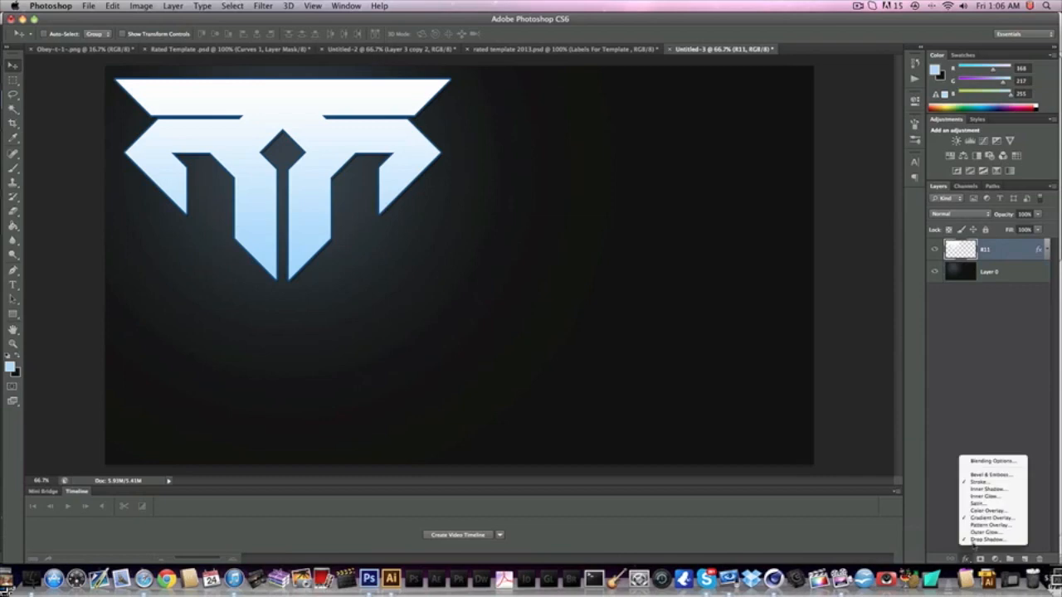
{"action": "left_click", "coordinate": [974, 544]}
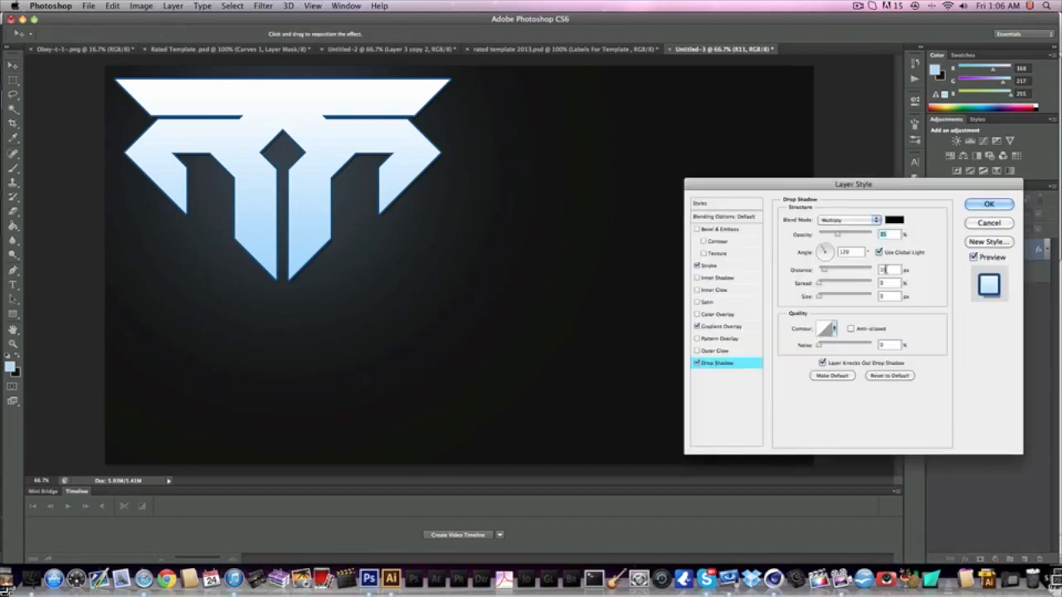
{"action": "double_click", "coordinate": [886, 269]}
{"action": "type", "text": "15"}
{"action": "key", "text": "Return"}
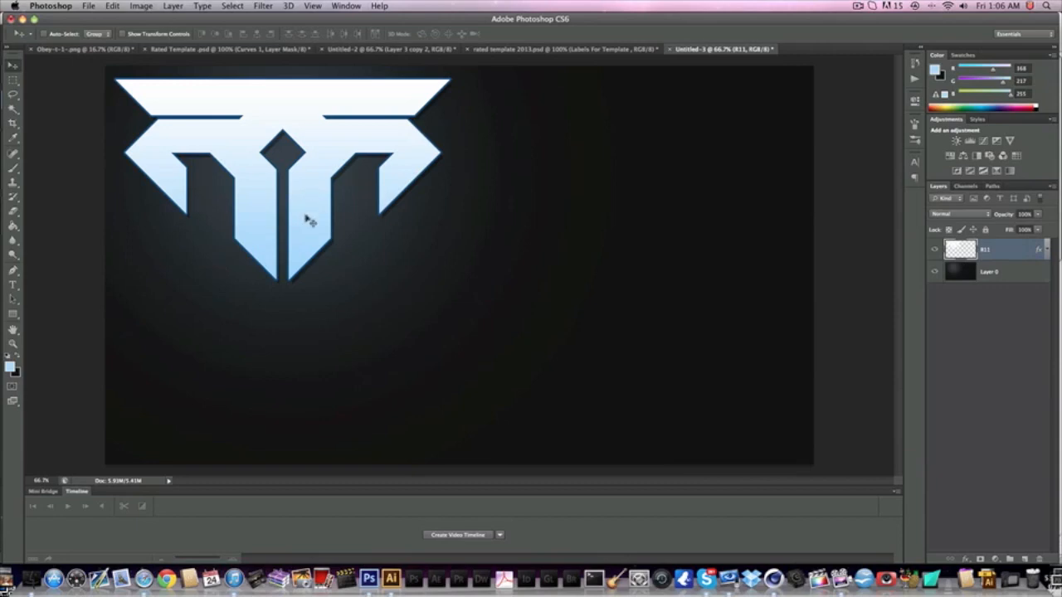
Step: Add a new empty layer directly above the dark background layer and activate the Brush tool
{"action": "left_click", "coordinate": [1010, 271]}
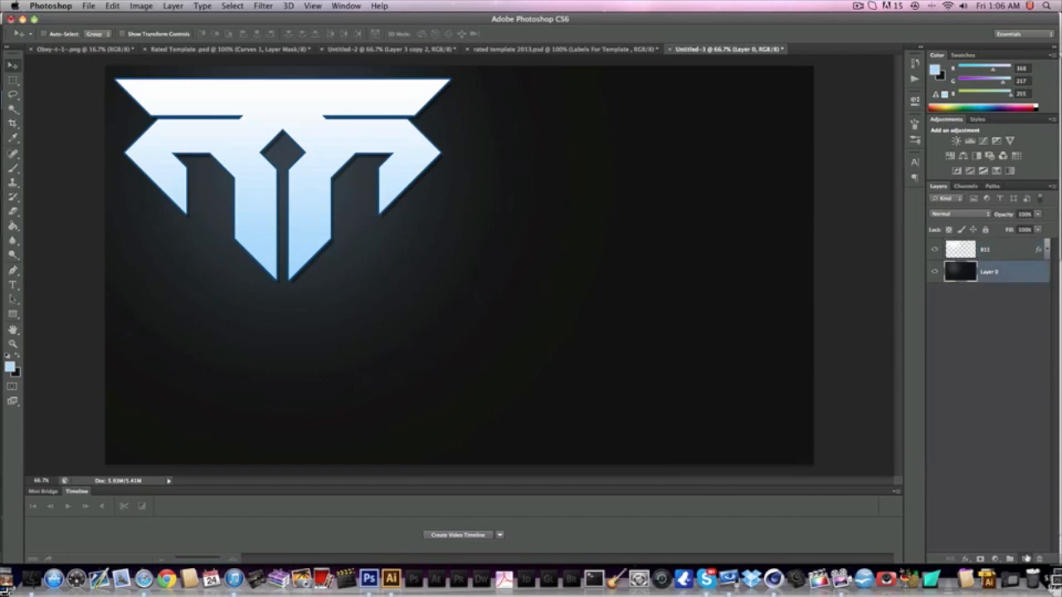
{"action": "left_click", "coordinate": [1026, 559]}
{"action": "left_click", "coordinate": [14, 169]}
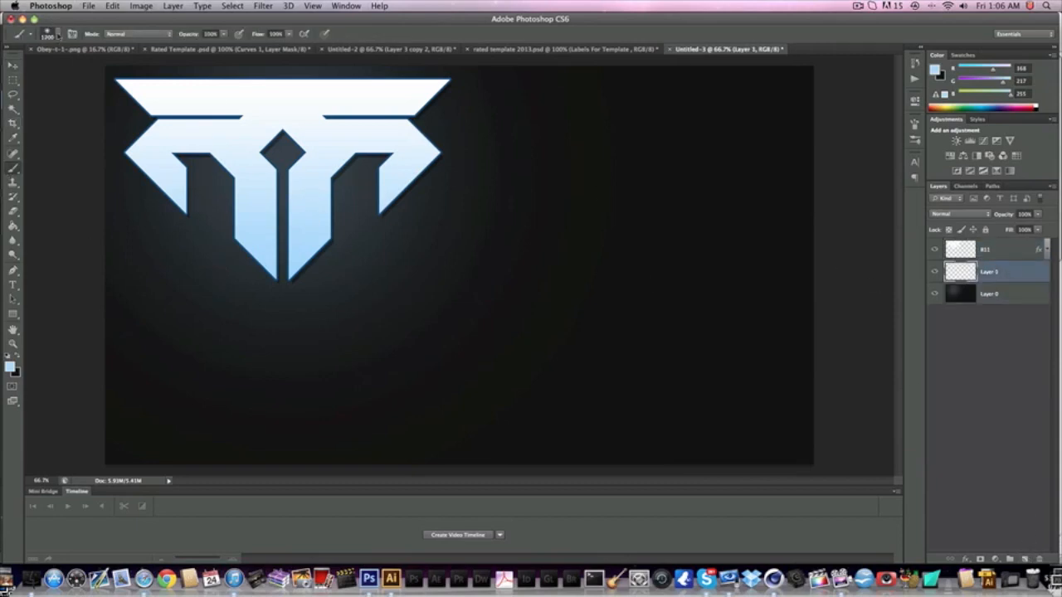
Step: Try a light blue stamp of the 2355 px sunburst brush centred on the logo's diamond cutout, and undo it
{"action": "left_click", "coordinate": [57, 35]}
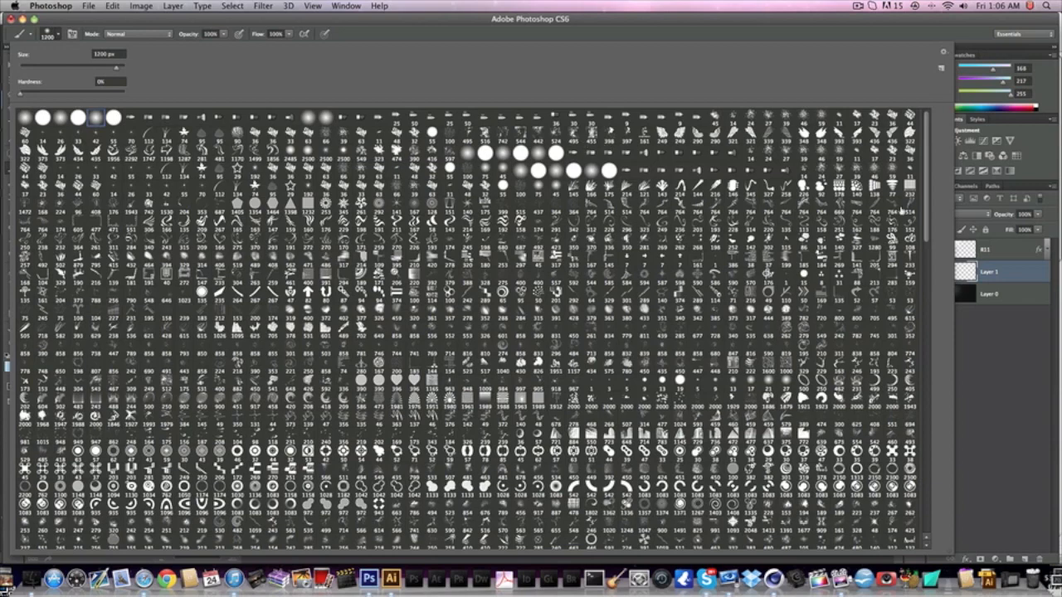
{"action": "left_click_drag", "start_coordinate": [927, 214], "coordinate": [920, 261]}
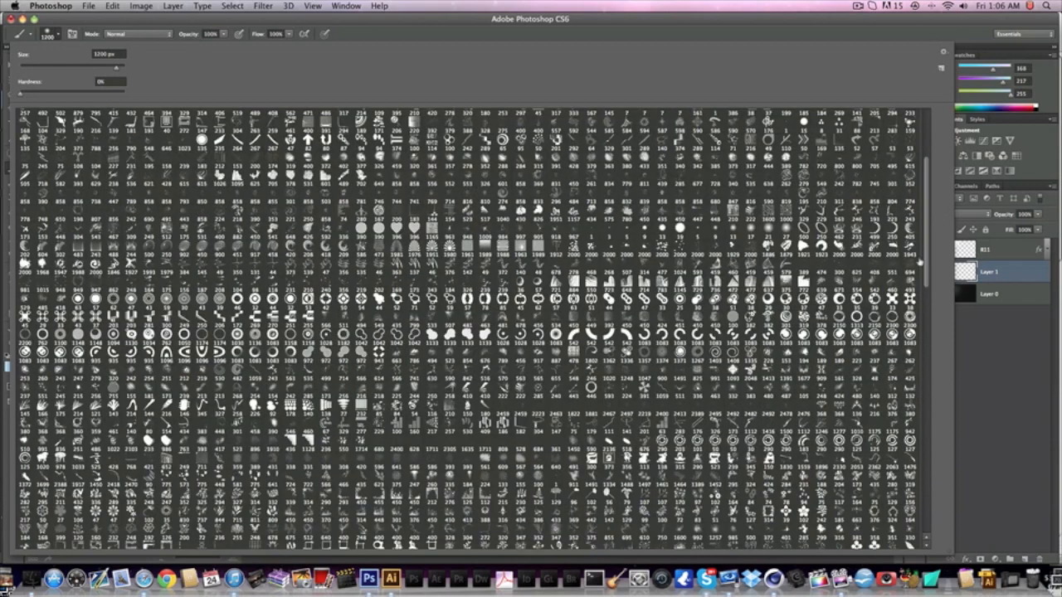
{"action": "scroll", "coordinate": [927, 258], "scroll_direction": "down", "scroll_amount": 3}
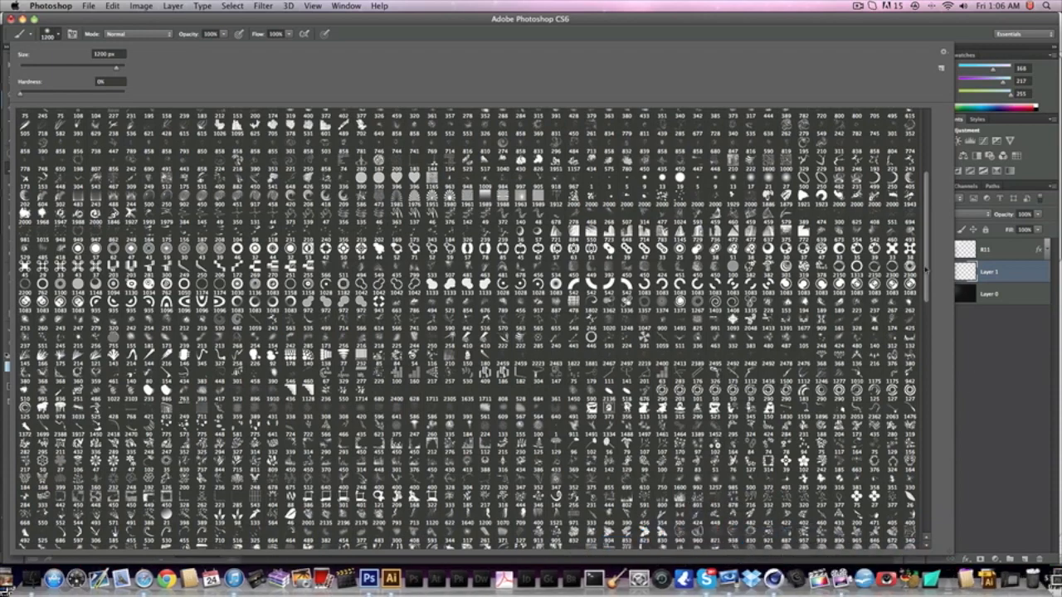
{"action": "left_click_drag", "start_coordinate": [927, 269], "coordinate": [917, 320]}
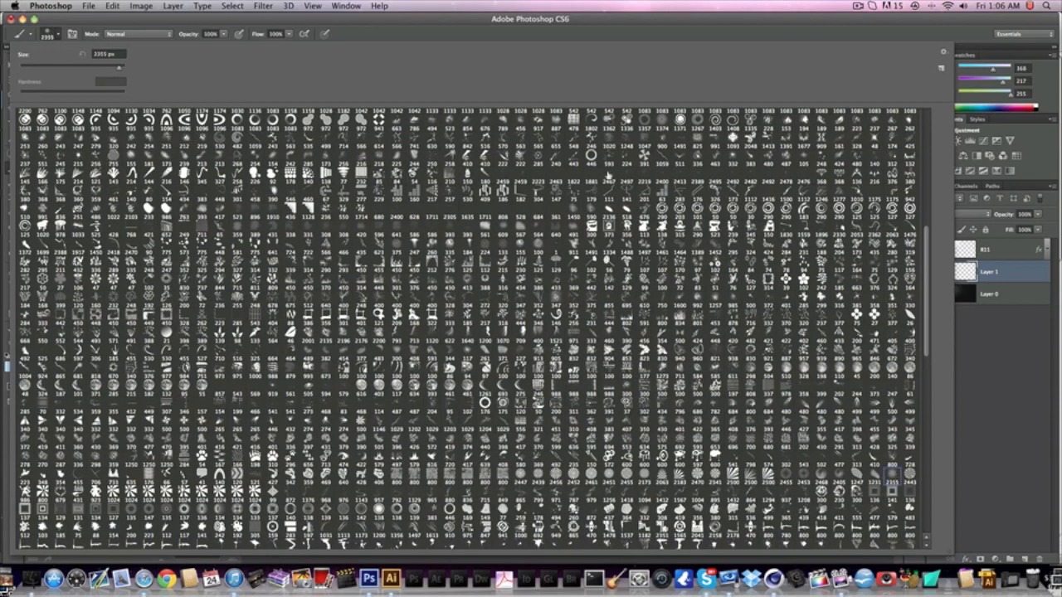
{"action": "double_click", "coordinate": [168, 352]}
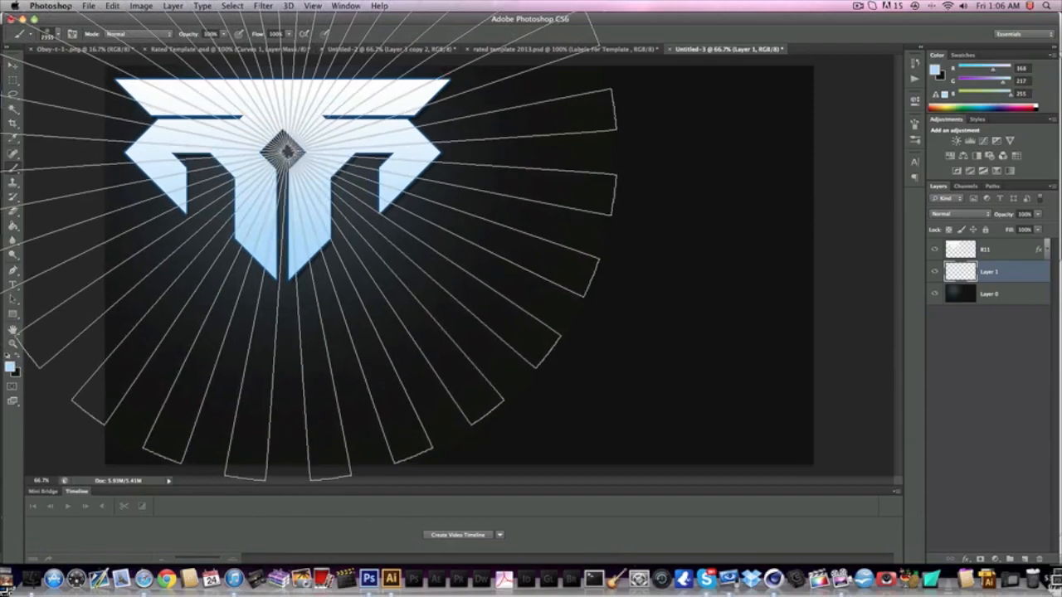
{"action": "left_click", "coordinate": [282, 152]}
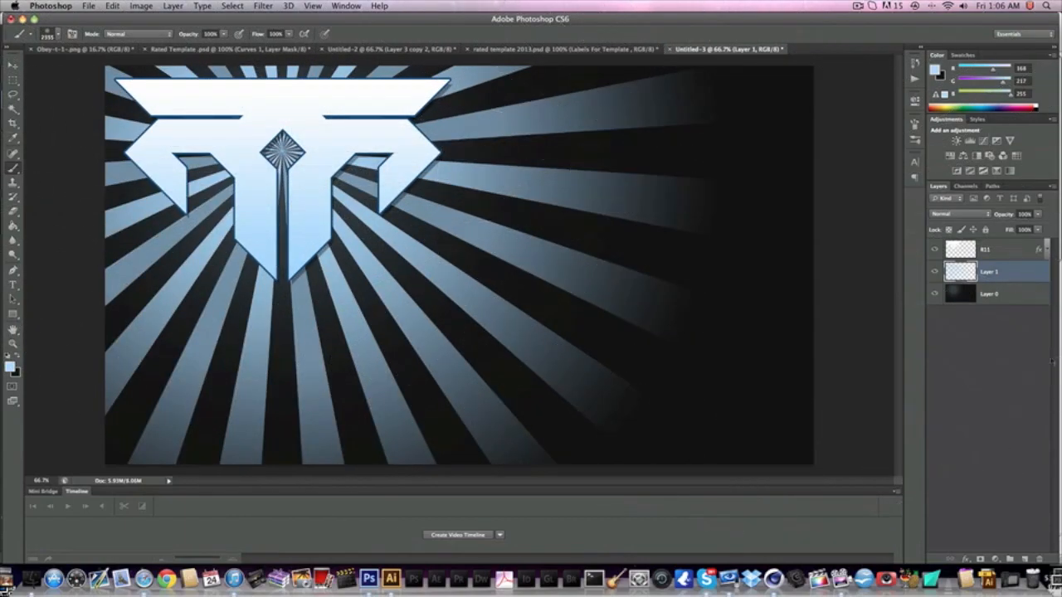
{"action": "key", "text": "super+z"}
Step: Set the foreground colour to pure white
{"action": "left_click", "coordinate": [9, 366]}
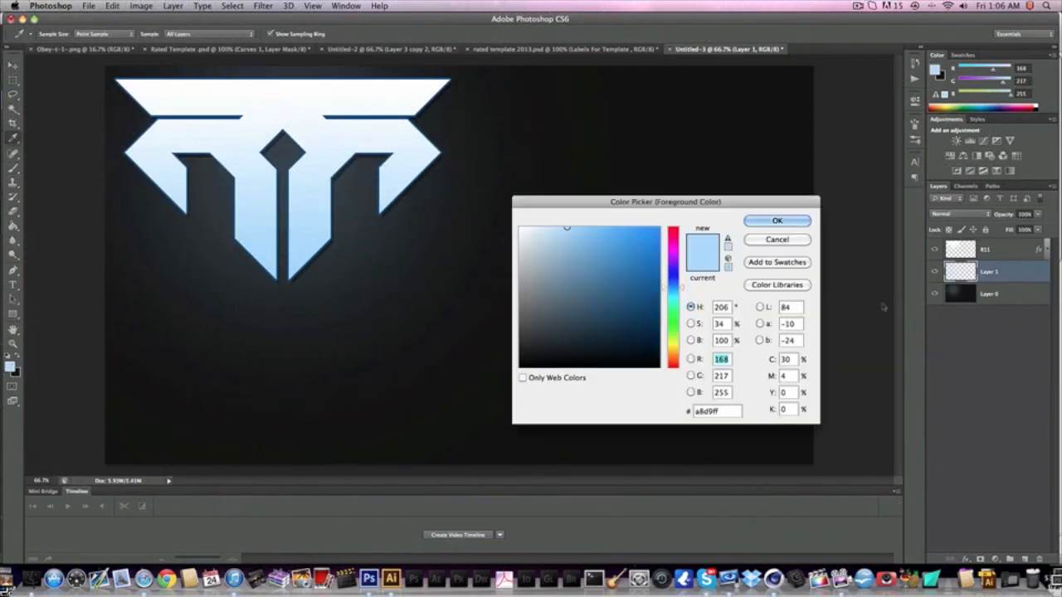
{"action": "left_click_drag", "start_coordinate": [605, 286], "coordinate": [244, 12]}
{"action": "key", "text": "Return"}
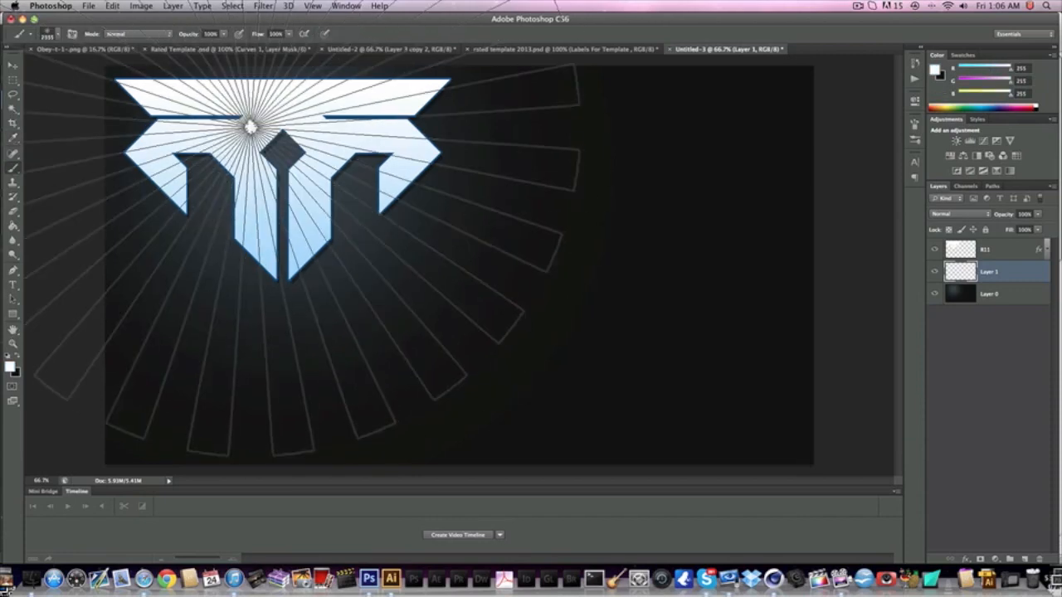
Step: Try a white sunburst brush stamp over the logo, undo it and switch to the Move tool
{"action": "left_click", "coordinate": [251, 127]}
{"action": "key", "text": "super+z"}
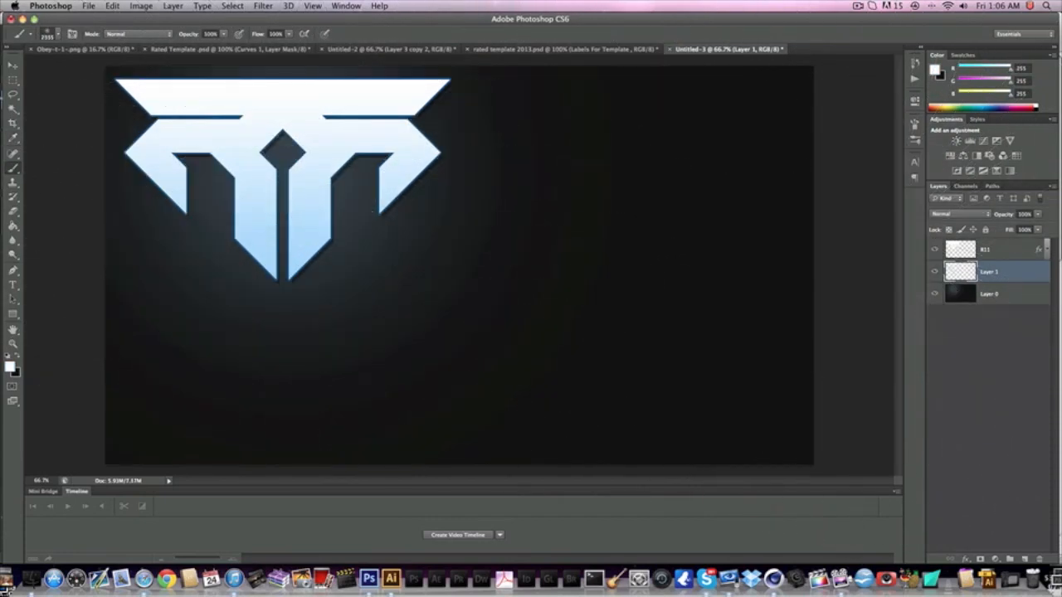
{"action": "left_click", "coordinate": [13, 66]}
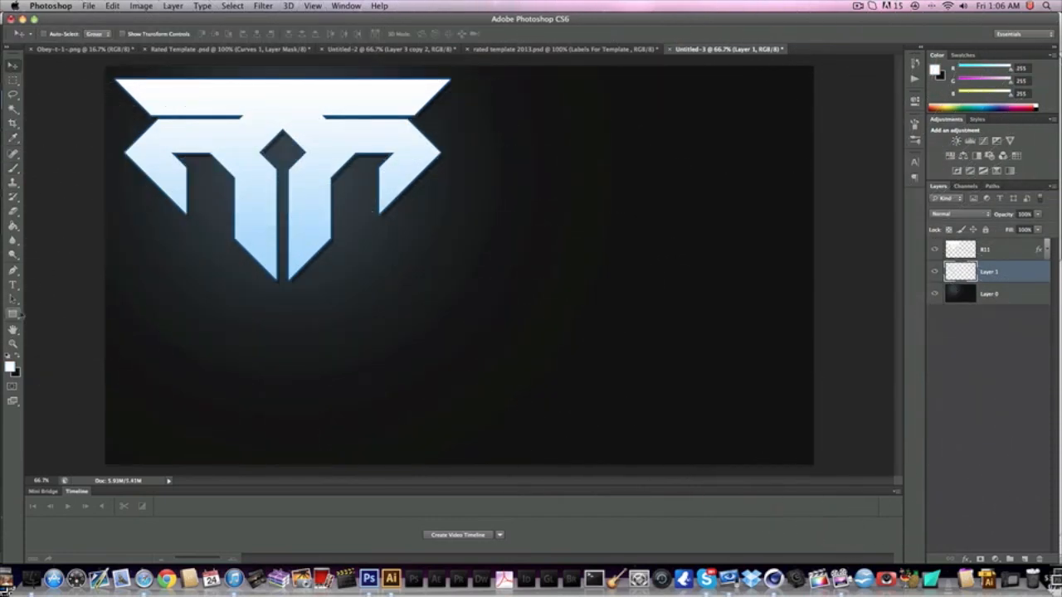
Step: Draw a white circular sunburst custom shape about 1152 px wide behind the logo
{"action": "left_click", "coordinate": [13, 313]}
{"action": "left_click", "coordinate": [77, 362]}
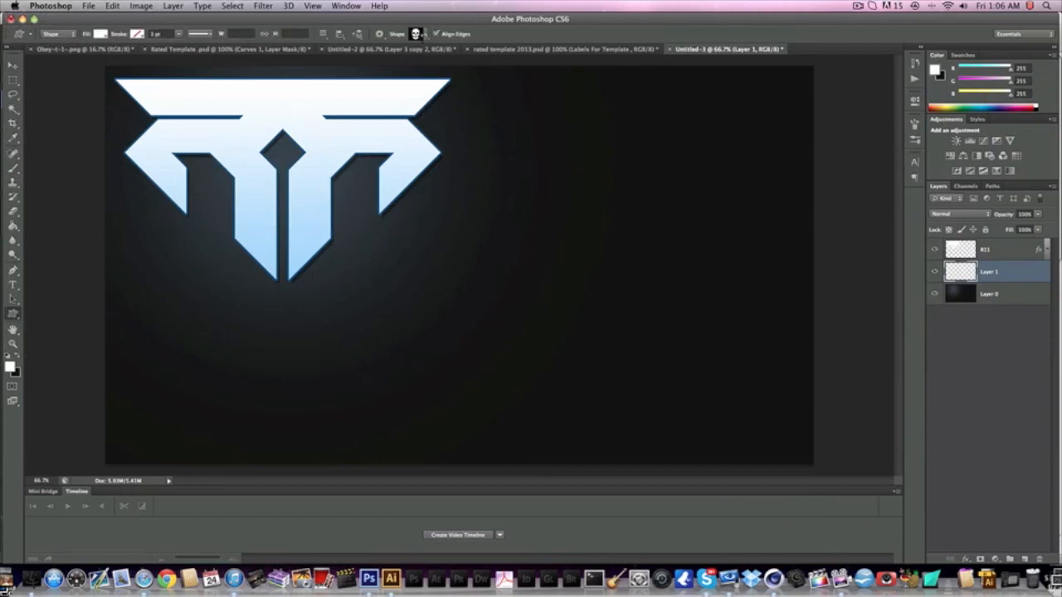
{"action": "left_click", "coordinate": [423, 36]}
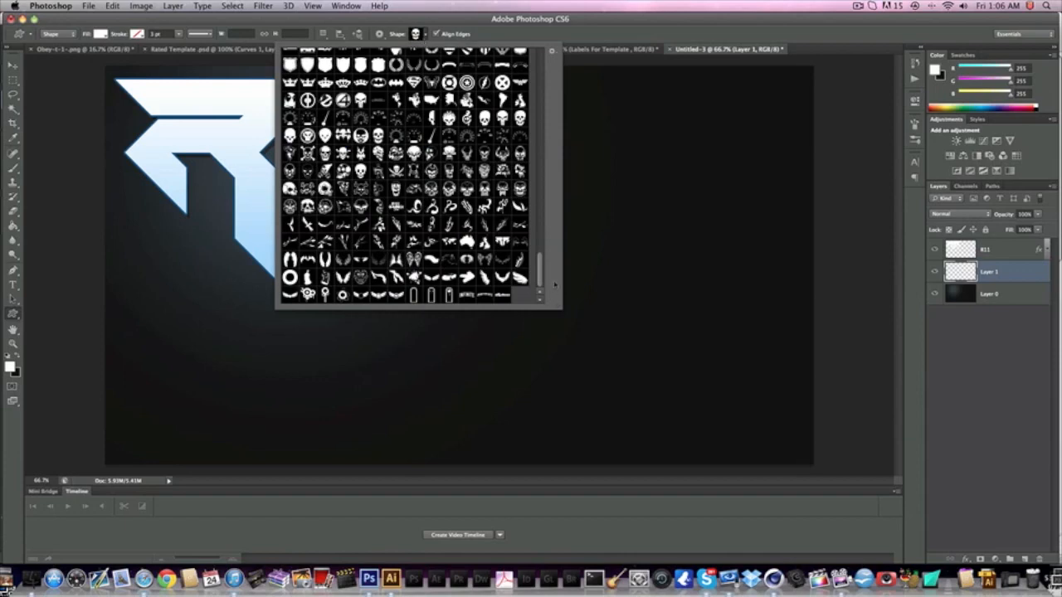
{"action": "left_click_drag", "start_coordinate": [539, 275], "coordinate": [544, 203]}
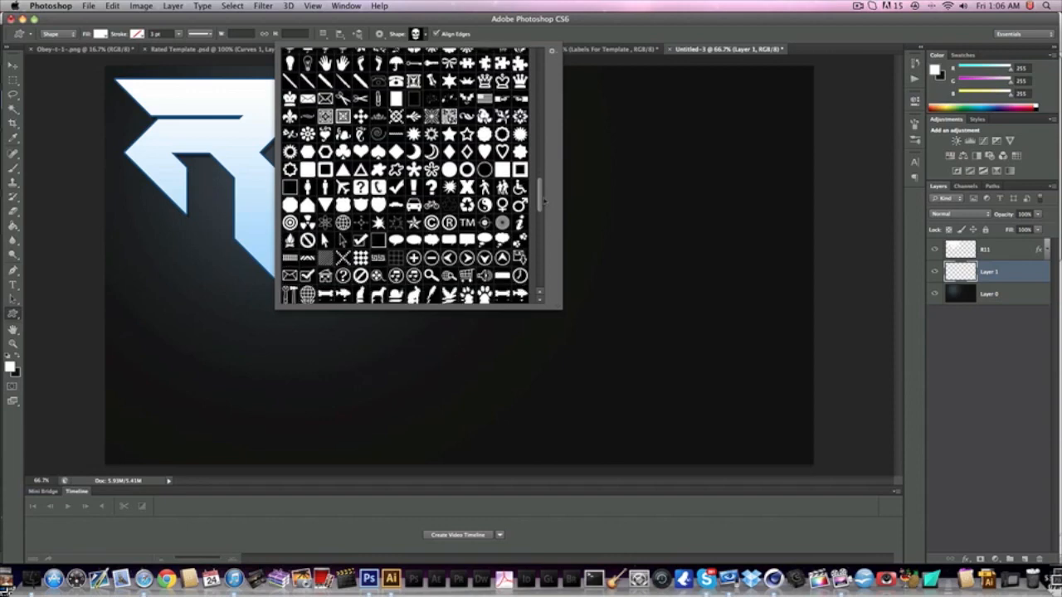
{"action": "left_click", "coordinate": [502, 219]}
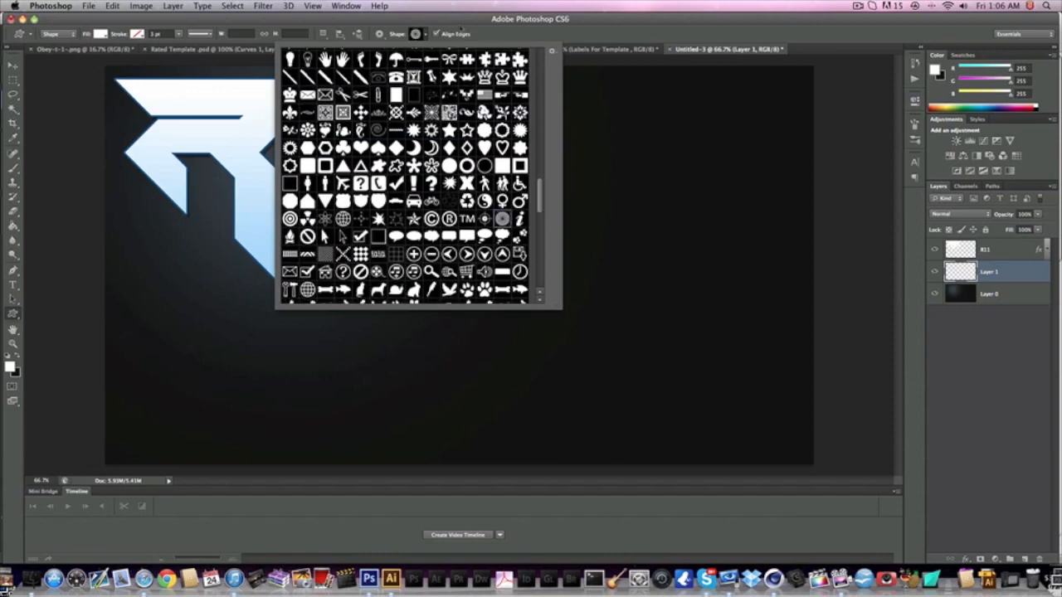
{"action": "left_click", "coordinate": [461, 28]}
{"action": "left_click_drag", "start_coordinate": [212, 133], "coordinate": [813, 490]}
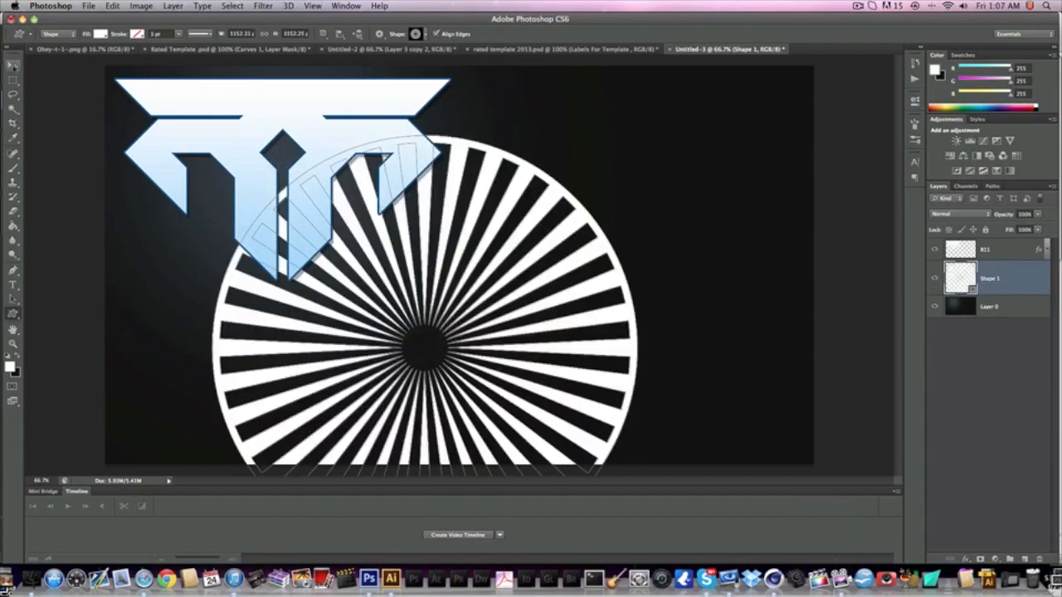
Step: Enlarge the sunburst shape with Free Transform to cover most of the canvas, with its centre behind the logo
{"action": "key", "text": "super+t"}
{"action": "left_click_drag", "start_coordinate": [214, 137], "coordinate": [59, 4]}
{"action": "left_click_drag", "start_coordinate": [580, 342], "coordinate": [477, 206]}
{"action": "left_click_drag", "start_coordinate": [580, 440], "coordinate": [917, 564]}
{"action": "left_click_drag", "start_coordinate": [467, 267], "coordinate": [507, 331]}
{"action": "key", "text": "Return"}
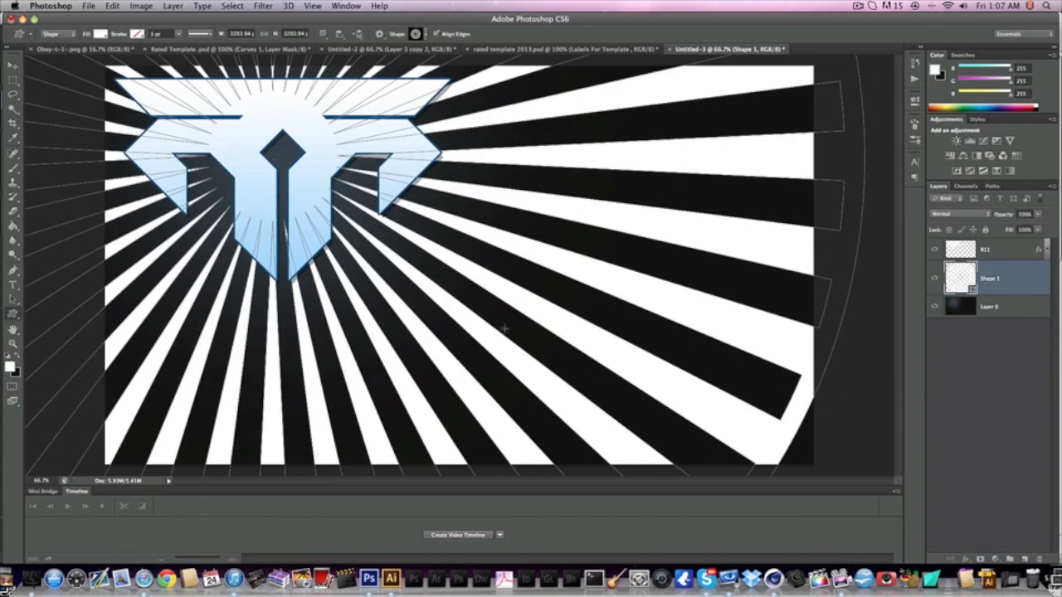
Step: Rasterize the enlarged sunburst layer and set its blend mode to Overlay
{"action": "right_click", "coordinate": [1022, 275]}
{"action": "left_click", "coordinate": [898, 257]}
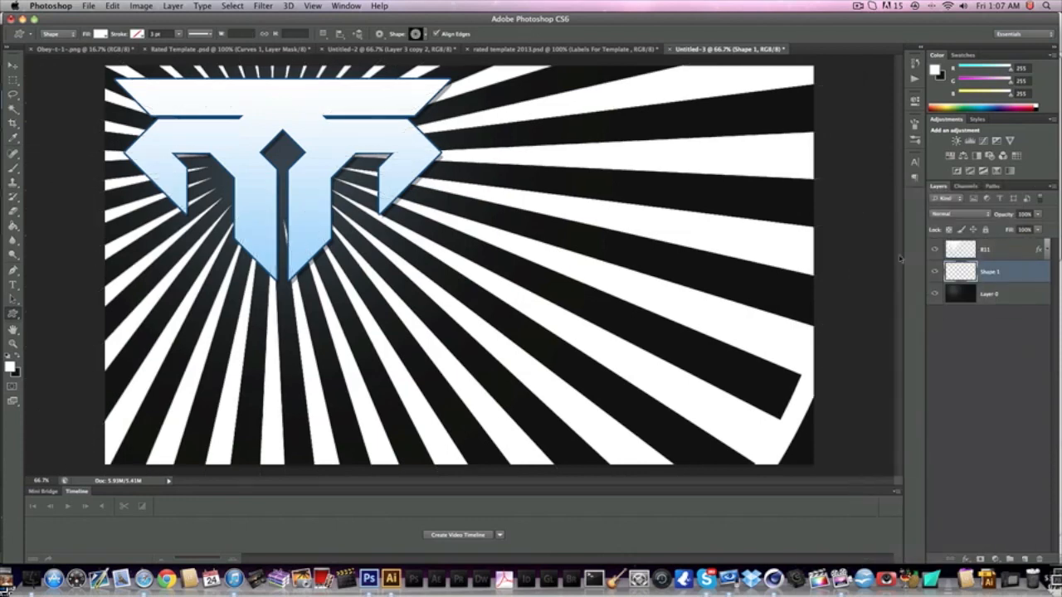
{"action": "left_click", "coordinate": [954, 214]}
{"action": "left_click", "coordinate": [943, 320]}
Step: Try erasing the sunburst's outer rim near the canvas corner, and undo back to the unrasterized shape
{"action": "left_click", "coordinate": [12, 198]}
{"action": "left_click", "coordinate": [13, 211]}
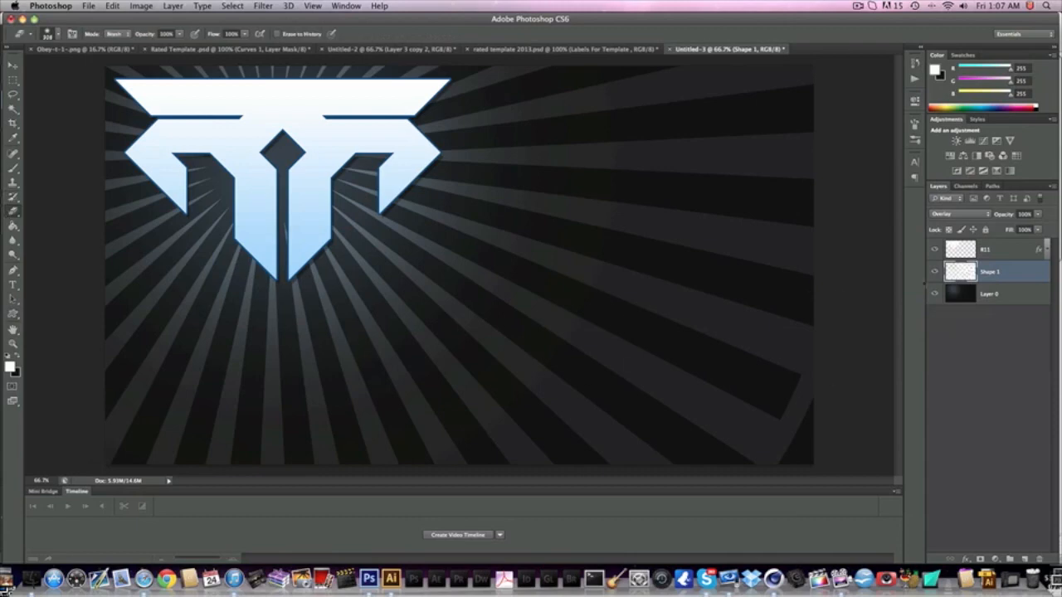
{"action": "mouse_move", "coordinate": [835, 276]}
{"action": "left_mouse_down"}
{"action": "mouse_move", "coordinate": [813, 448]}
{"action": "mouse_move", "coordinate": [784, 482]}
{"action": "mouse_move", "coordinate": [599, 495]}
{"action": "left_mouse_up"}
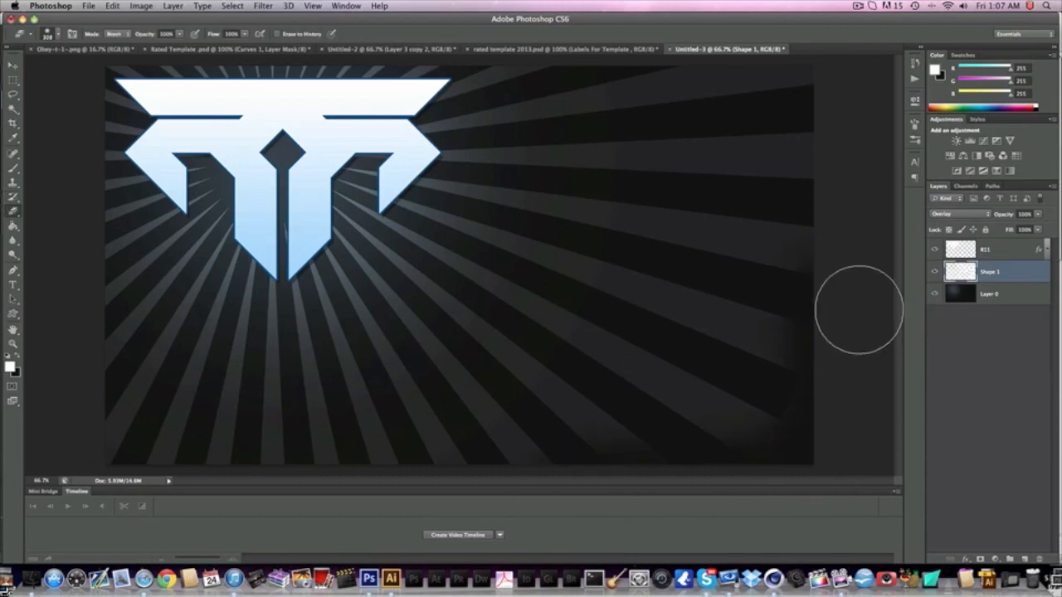
{"action": "key", "text": "shift+alt+n"}
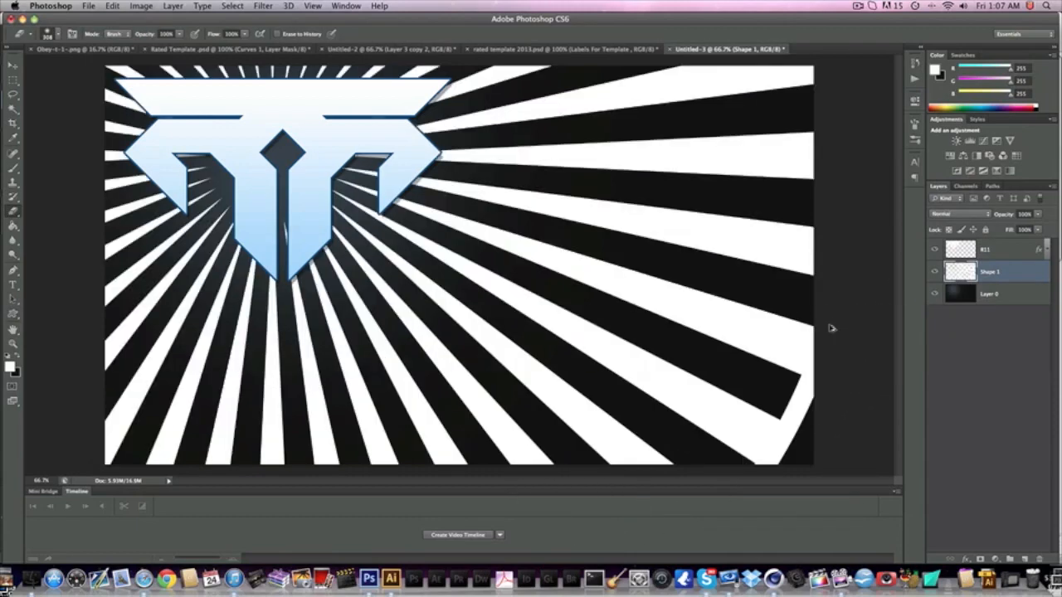
{"action": "key", "text": "super+alt+z"}
Step: Scale the sunburst shape to about 119% so its rim leaves the canvas, and centre it on the logo's diamond cutout
{"action": "key", "text": "super+t"}
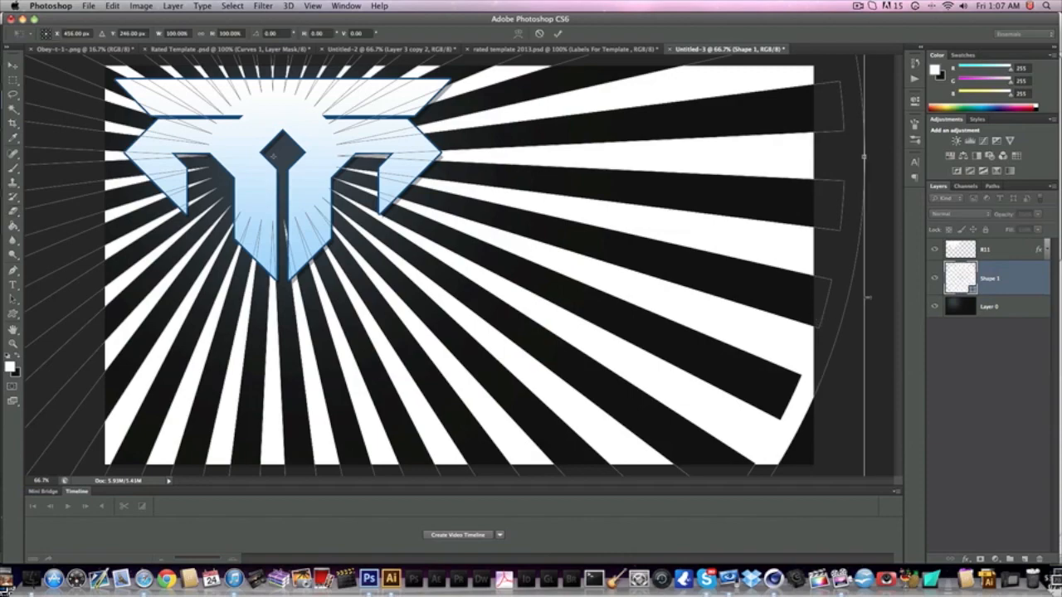
{"action": "left_click_drag", "start_coordinate": [754, 343], "coordinate": [669, 105]}
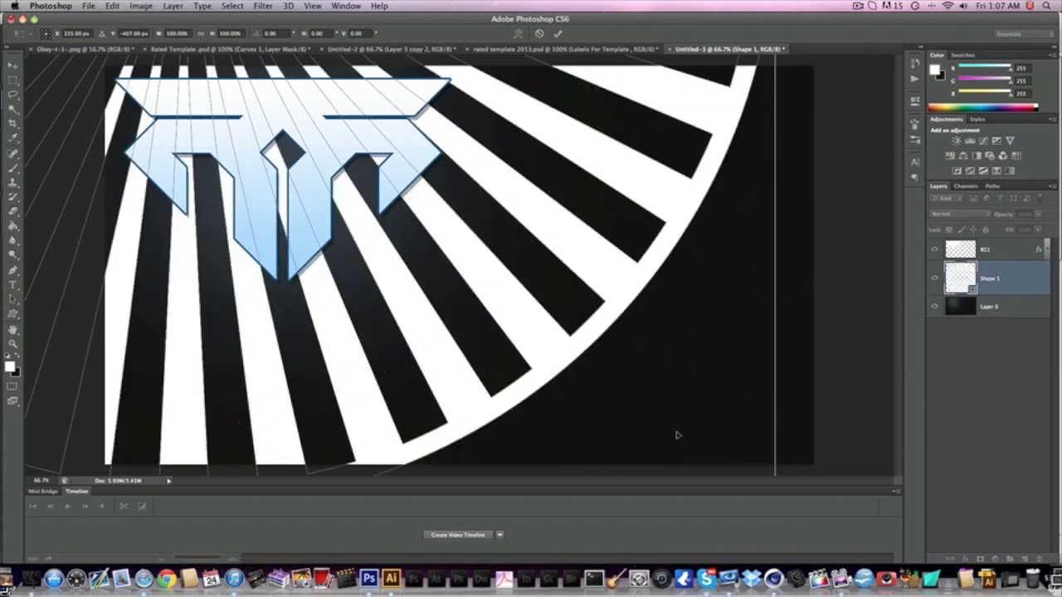
{"action": "left_click_drag", "start_coordinate": [675, 434], "coordinate": [677, 350]}
{"action": "left_click_drag", "start_coordinate": [778, 424], "coordinate": [847, 438]}
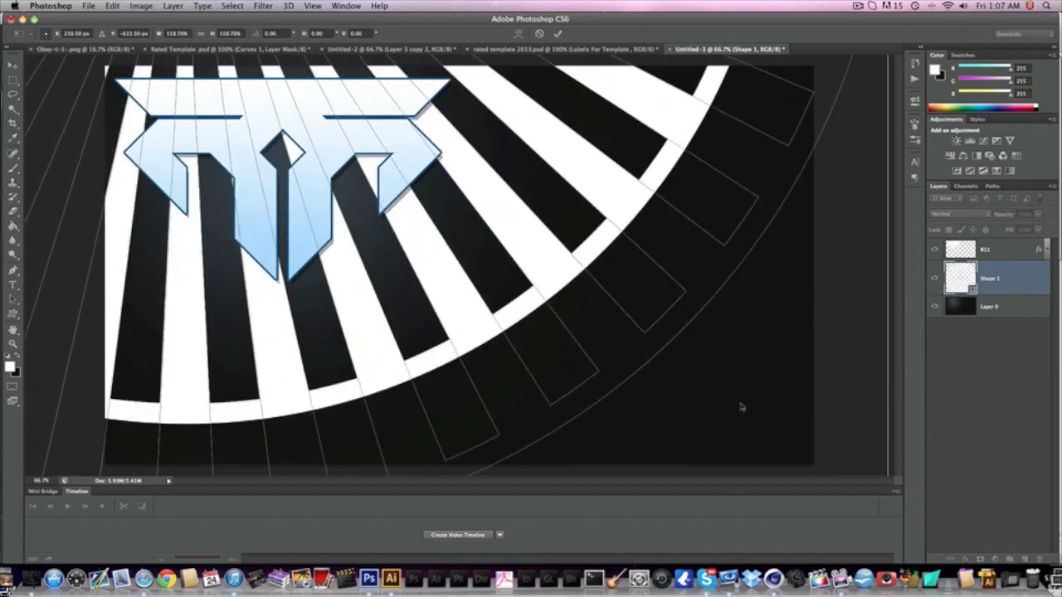
{"action": "left_click_drag", "start_coordinate": [565, 335], "coordinate": [414, 276]}
{"action": "key", "text": "Return"}
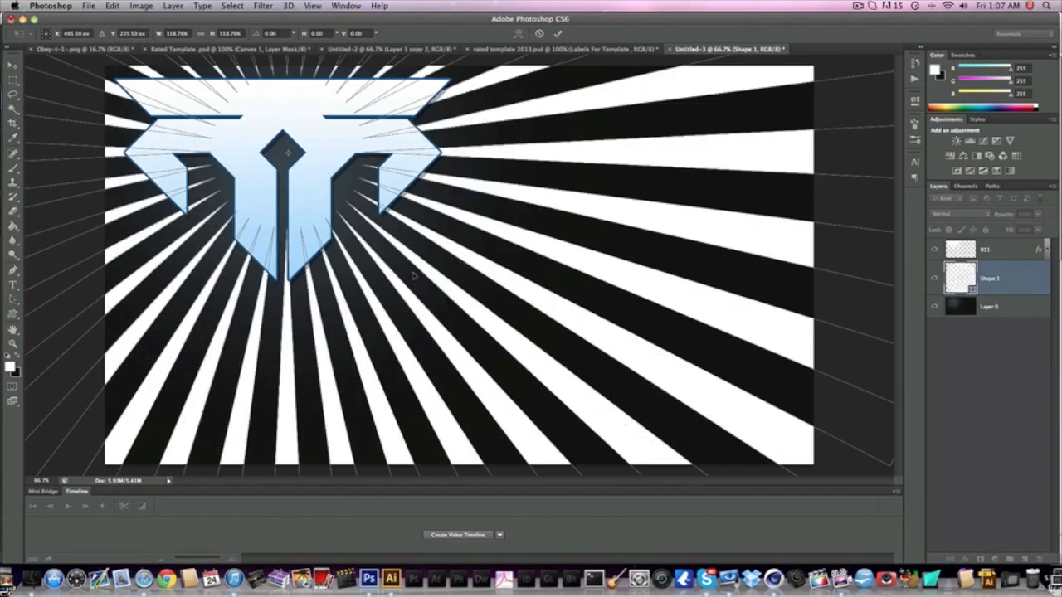
Step: Rasterize the rescaled Shape 1 sunburst layer and blend it with the background in Overlay mode
{"action": "key", "text": "e"}
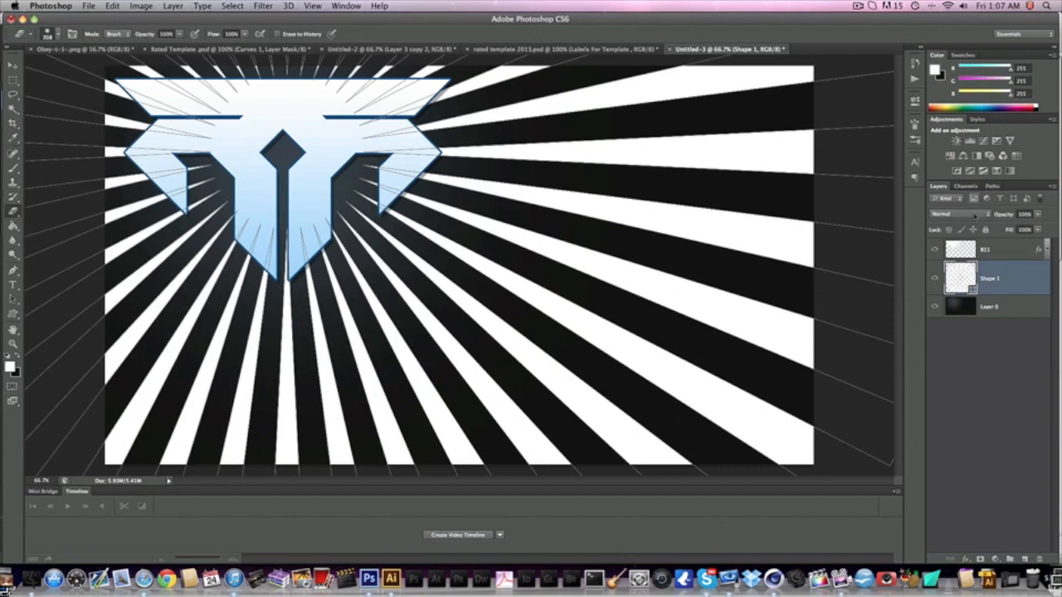
{"action": "right_click", "coordinate": [1027, 280]}
{"action": "left_click", "coordinate": [904, 257]}
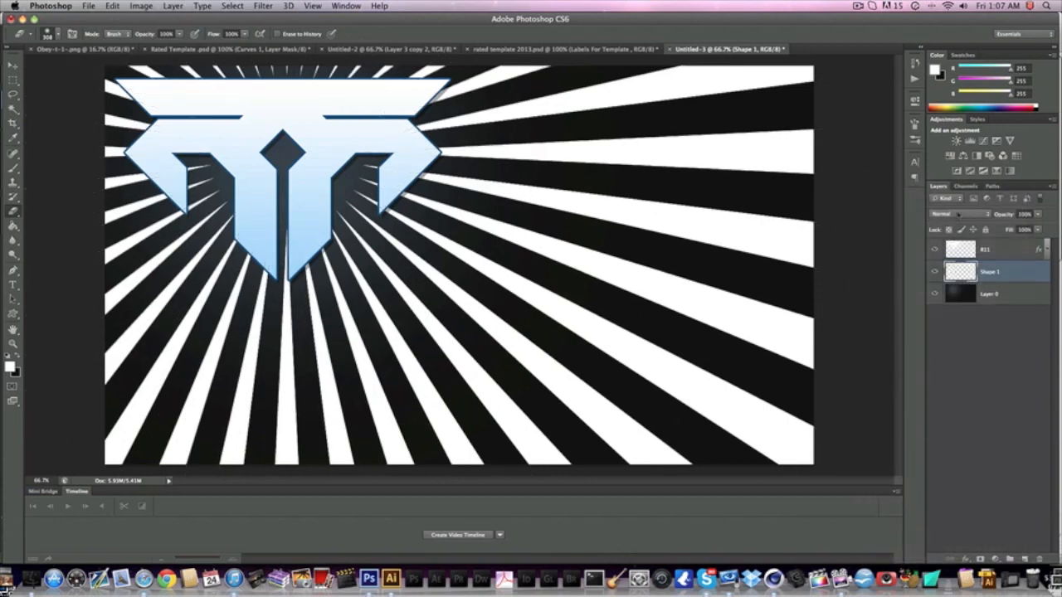
{"action": "left_click", "coordinate": [958, 214]}
{"action": "left_click", "coordinate": [960, 321]}
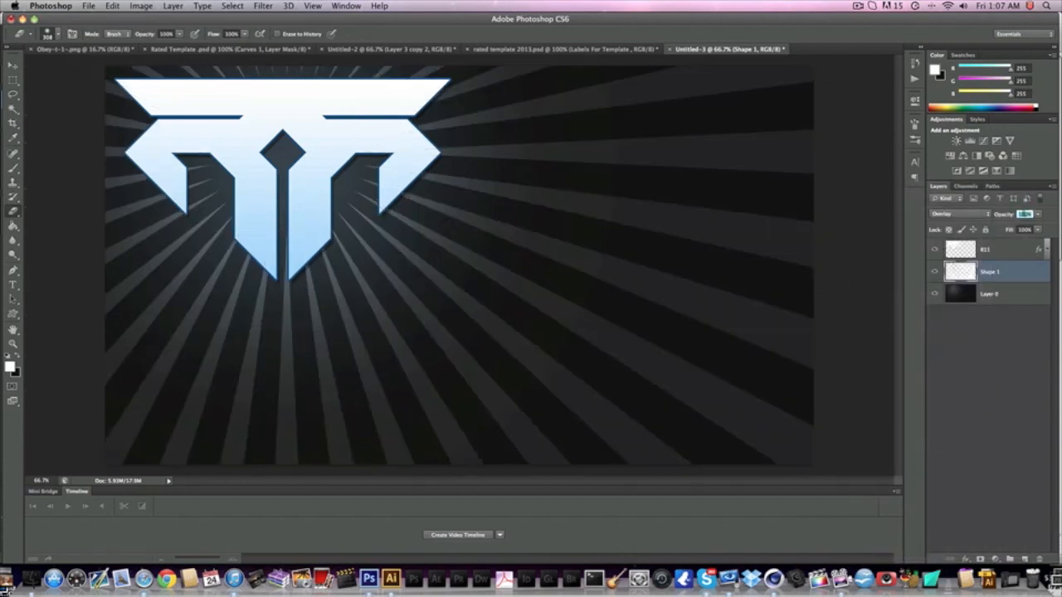
Step: Lower the sunburst layer's opacity to 30% and switch to the Move tool
{"action": "type", "text": "25"}
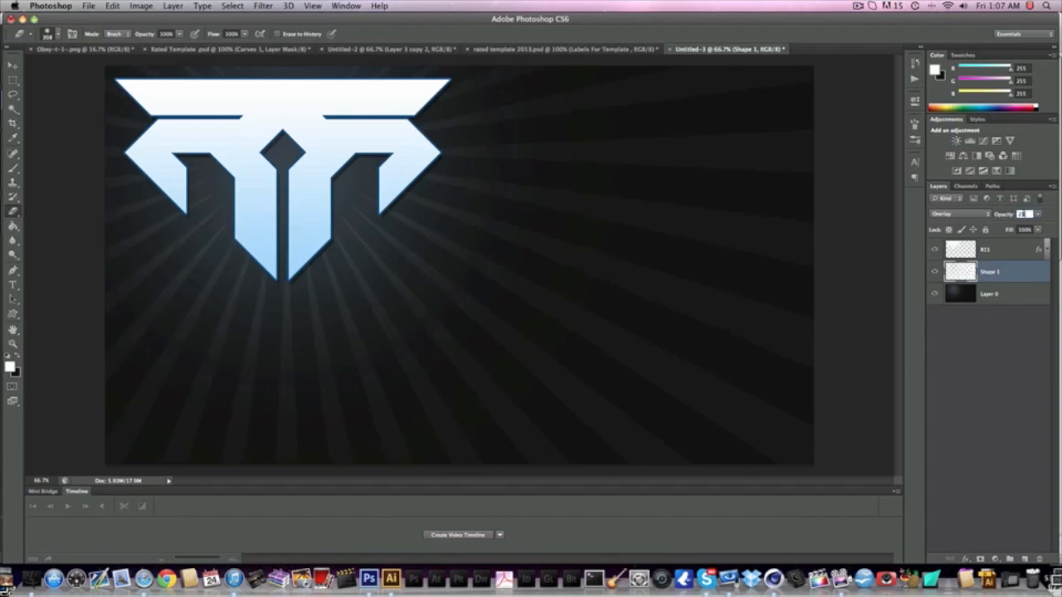
{"action": "type", "text": "30"}
{"action": "key", "text": "Return"}
{"action": "left_click", "coordinate": [10, 65]}
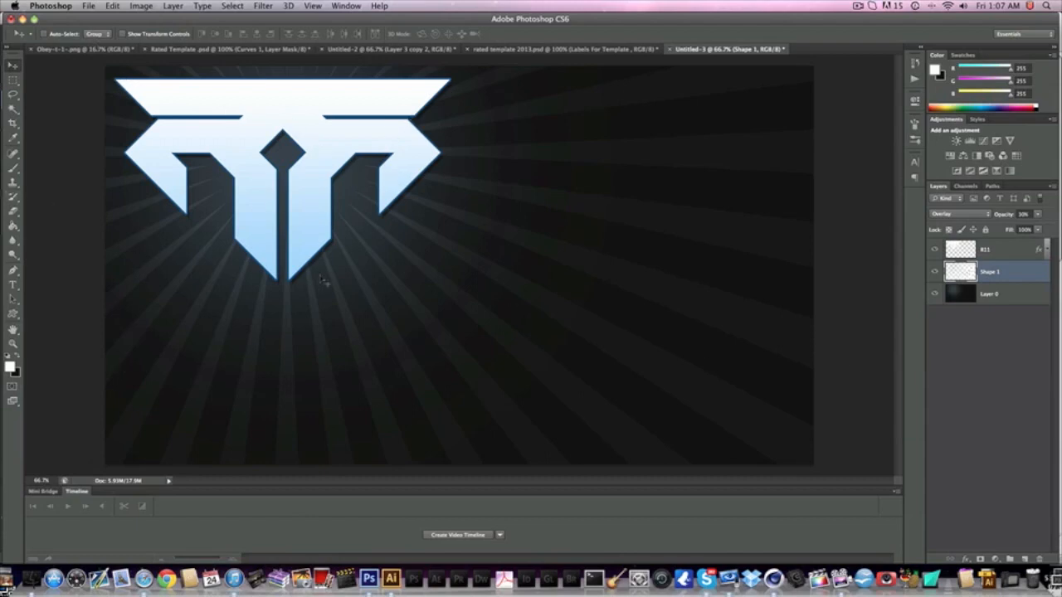
Step: Select the dark background layer and hide it
{"action": "left_click", "coordinate": [992, 296]}
{"action": "left_click", "coordinate": [934, 295]}
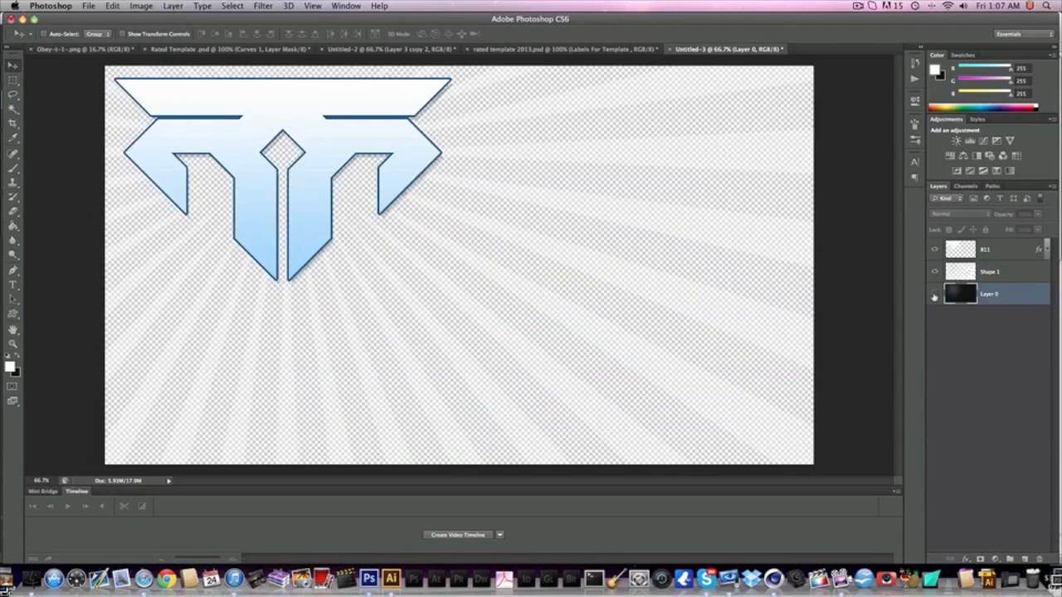
Step: Make the dark background layer visible again, check the rated template 2013.psd document, and return to Untitled-3
{"action": "left_click", "coordinate": [934, 295]}
{"action": "left_click", "coordinate": [560, 49]}
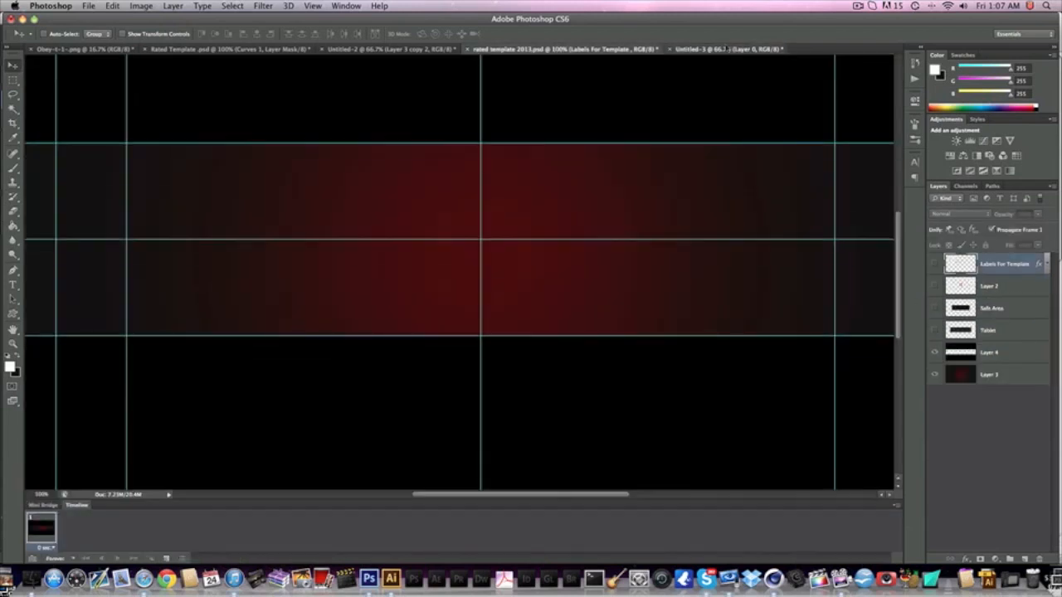
{"action": "left_click", "coordinate": [729, 49]}
Step: Switch to Safari, look through the YouTube channel's uploads and activity sections, and return to the Photoshop design
{"action": "left_click", "coordinate": [148, 564]}
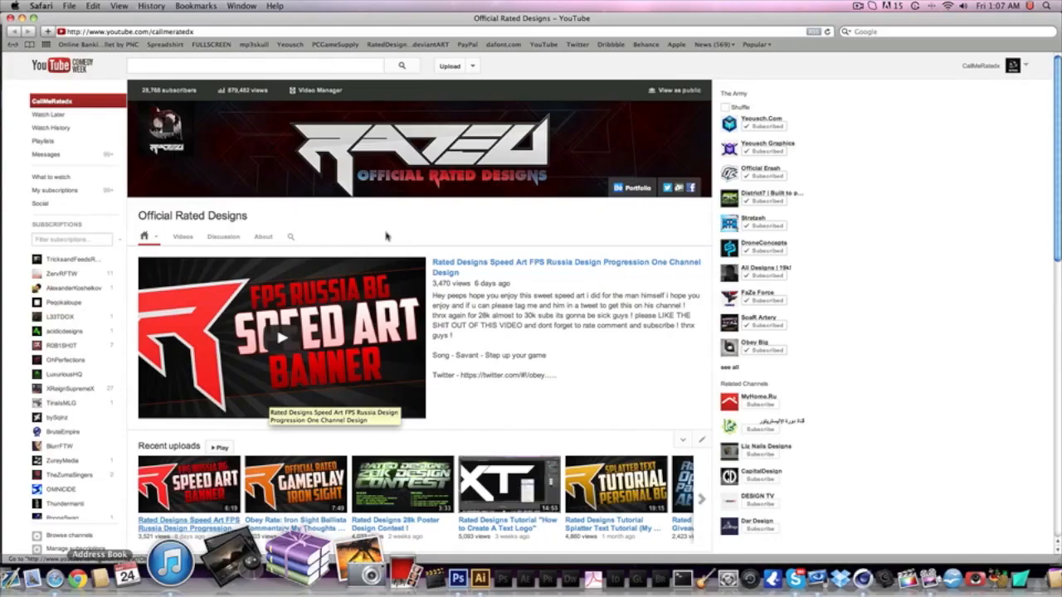
{"action": "scroll", "coordinate": [359, 260], "scroll_direction": "down", "scroll_amount": 10}
{"action": "scroll", "coordinate": [360, 260], "scroll_direction": "down", "scroll_amount": 1}
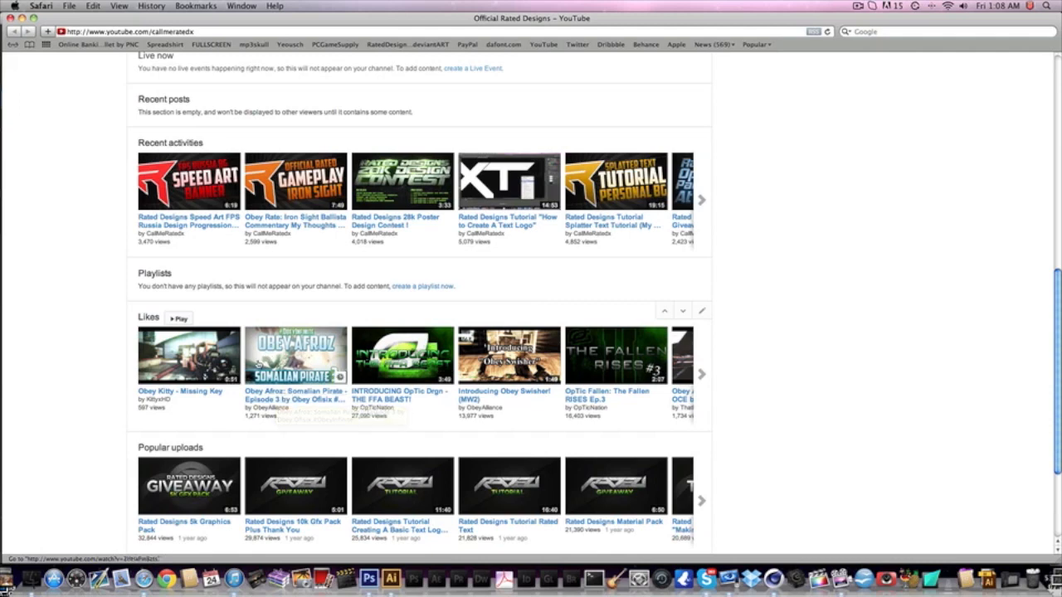
{"action": "left_click", "coordinate": [384, 497]}
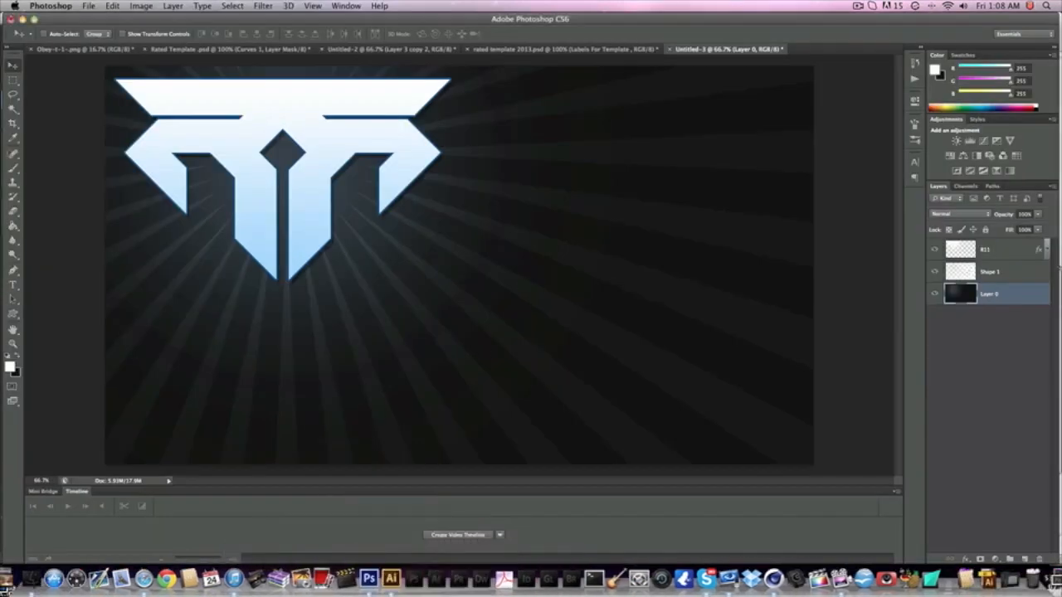
{"action": "left_click", "coordinate": [1007, 275]}
{"action": "left_click", "coordinate": [990, 292]}
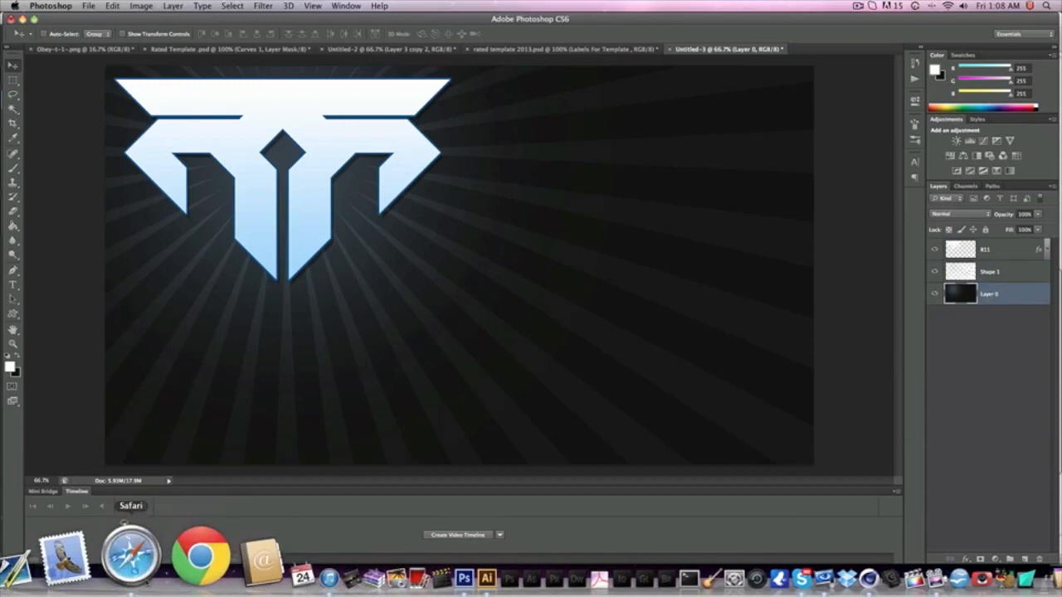
Step: In Safari, search Google Images for "call of duty ghosts"
{"action": "left_click", "coordinate": [142, 564]}
{"action": "left_click", "coordinate": [887, 32]}
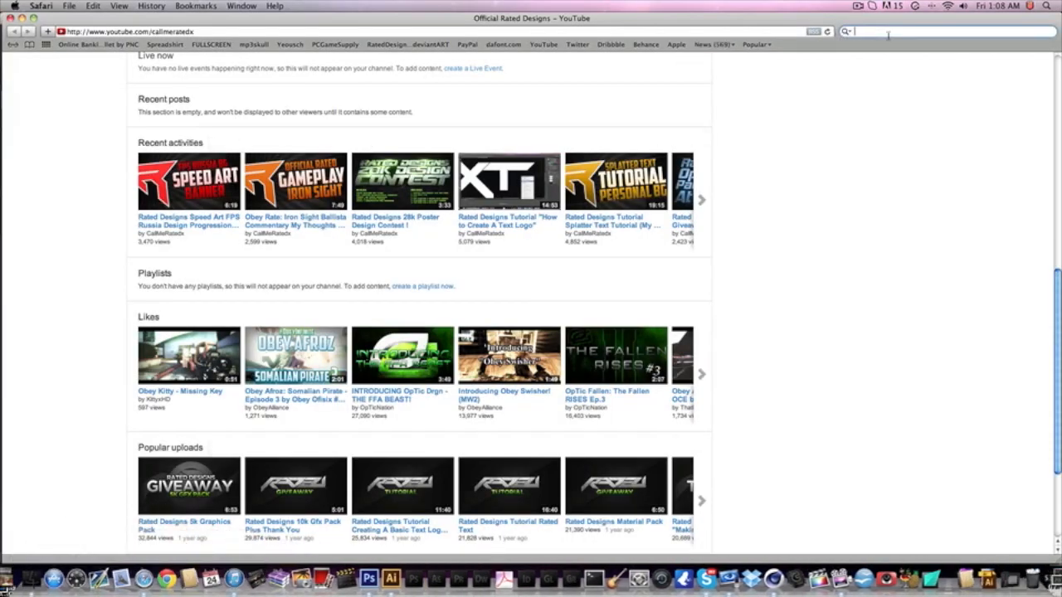
{"action": "type", "text": "Call of duty "}
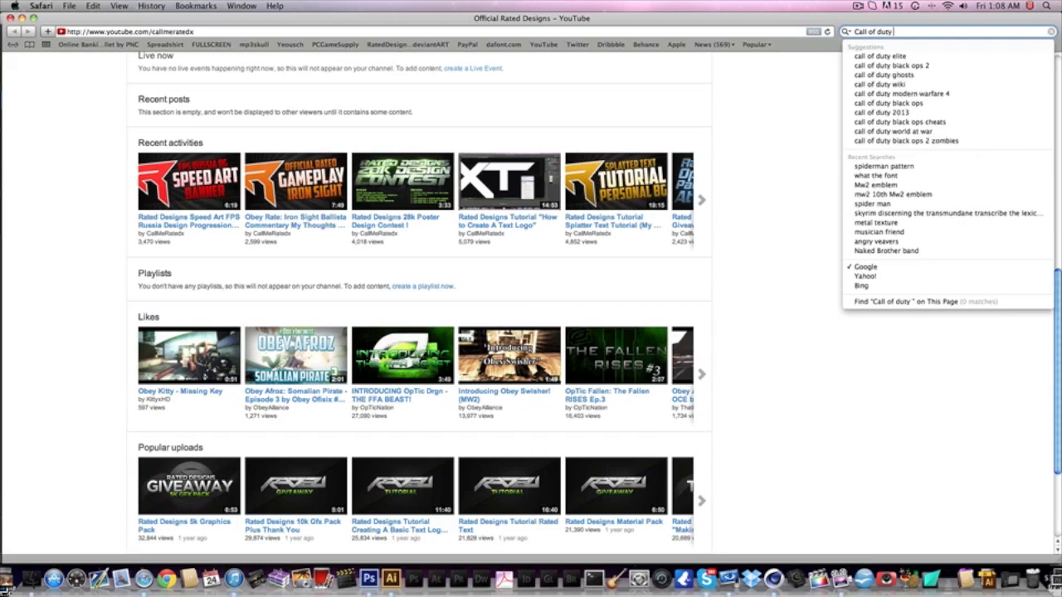
{"action": "type", "text": "g"}
{"action": "key", "text": "Down"}
{"action": "key", "text": "Return"}
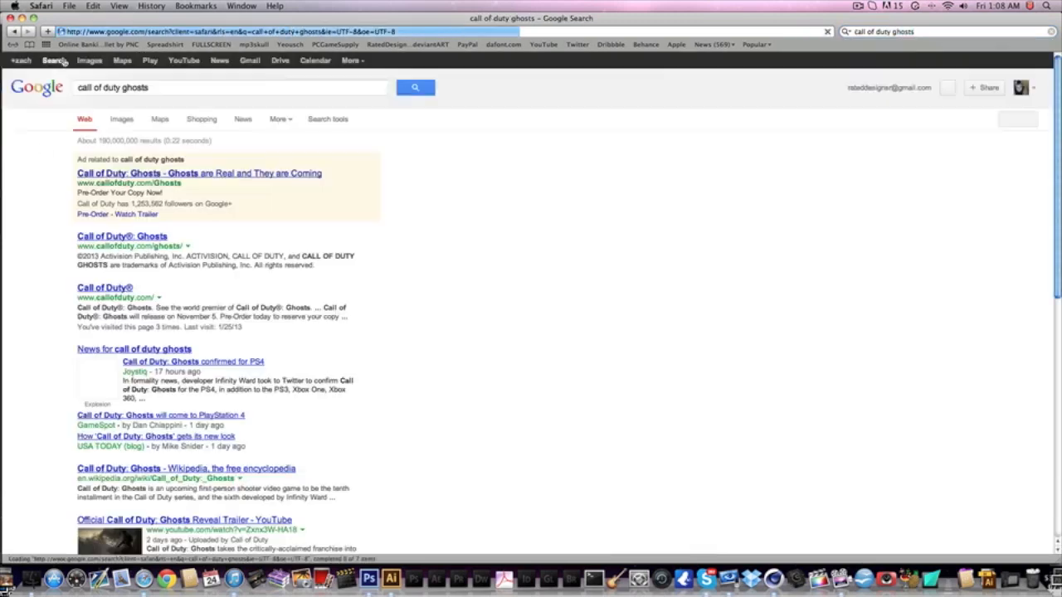
{"action": "left_click", "coordinate": [89, 61]}
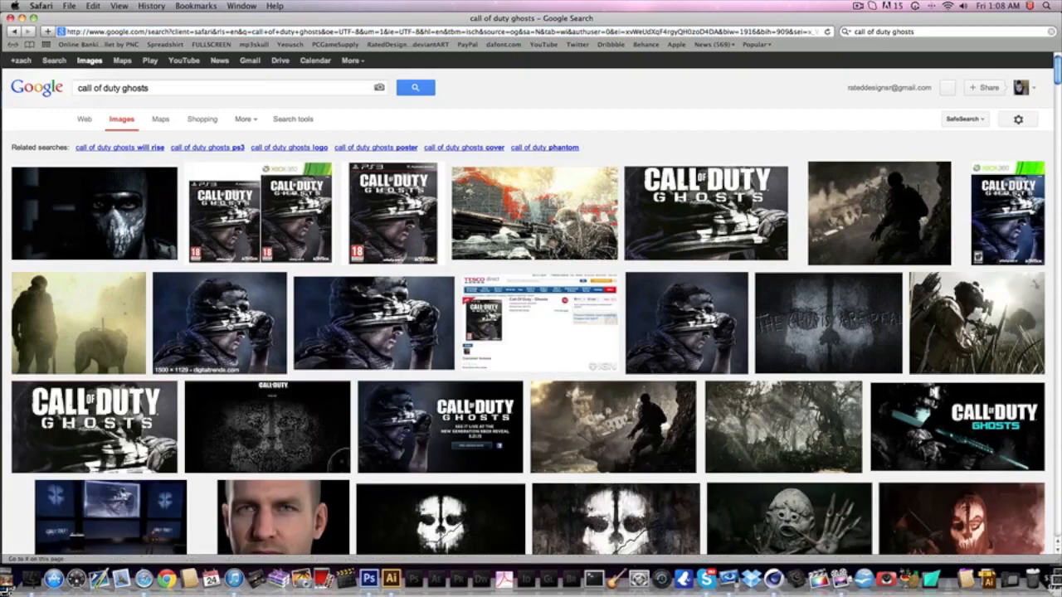
Step: Preview the digitaltrends.com picture of the masked soldier and open it as a document in Photoshop
{"action": "left_click", "coordinate": [220, 323]}
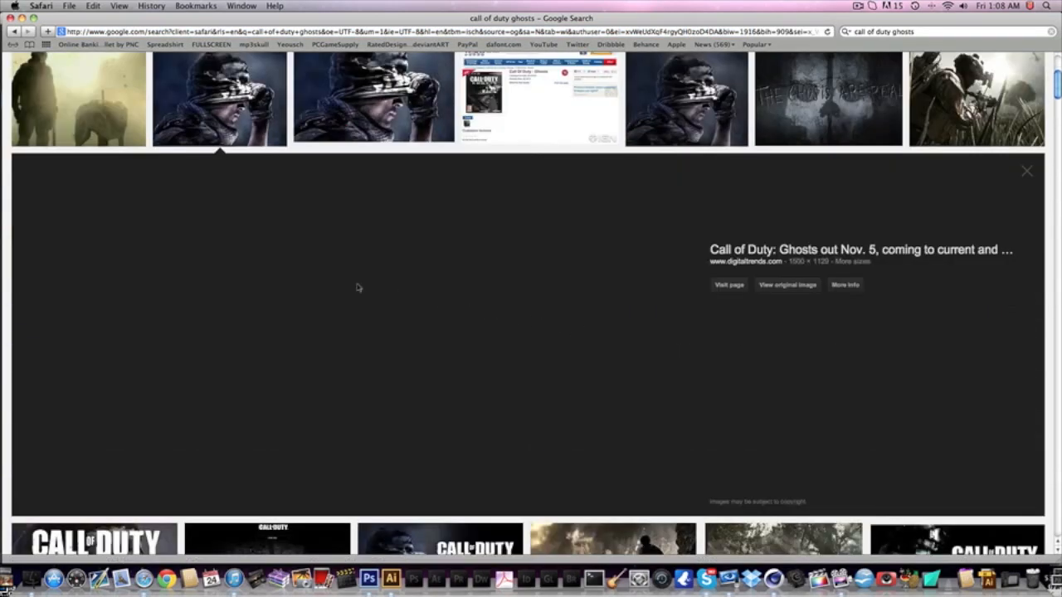
{"action": "left_click", "coordinate": [357, 288]}
{"action": "left_click", "coordinate": [359, 265]}
{"action": "left_click_drag", "start_coordinate": [358, 218], "coordinate": [365, 579]}
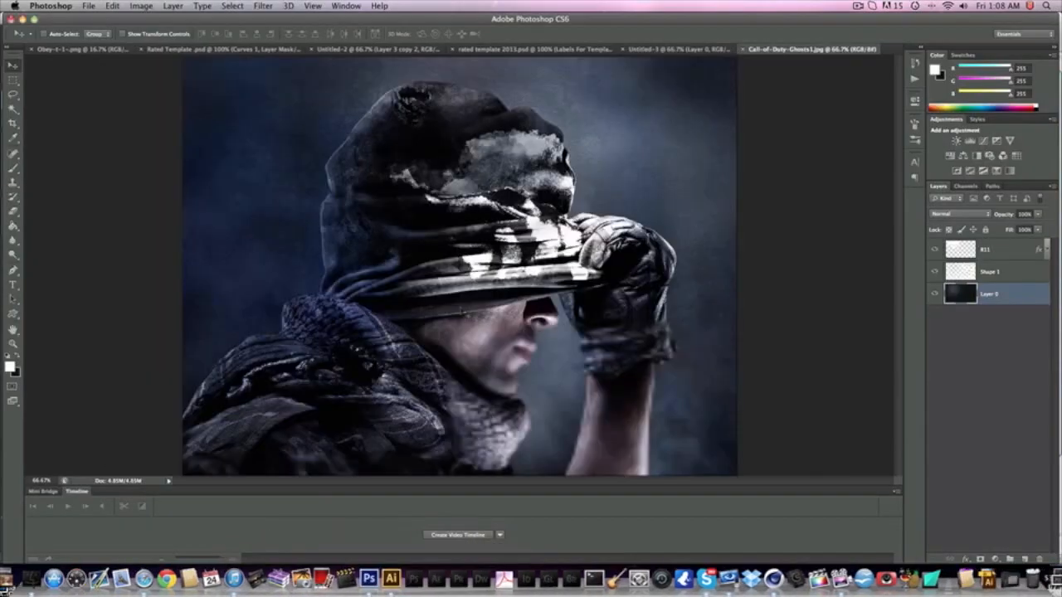
Step: Bring the soldier picture into Untitled-3 above the background layer and place it against the canvas's left edge
{"action": "left_click_drag", "start_coordinate": [475, 325], "coordinate": [576, 308]}
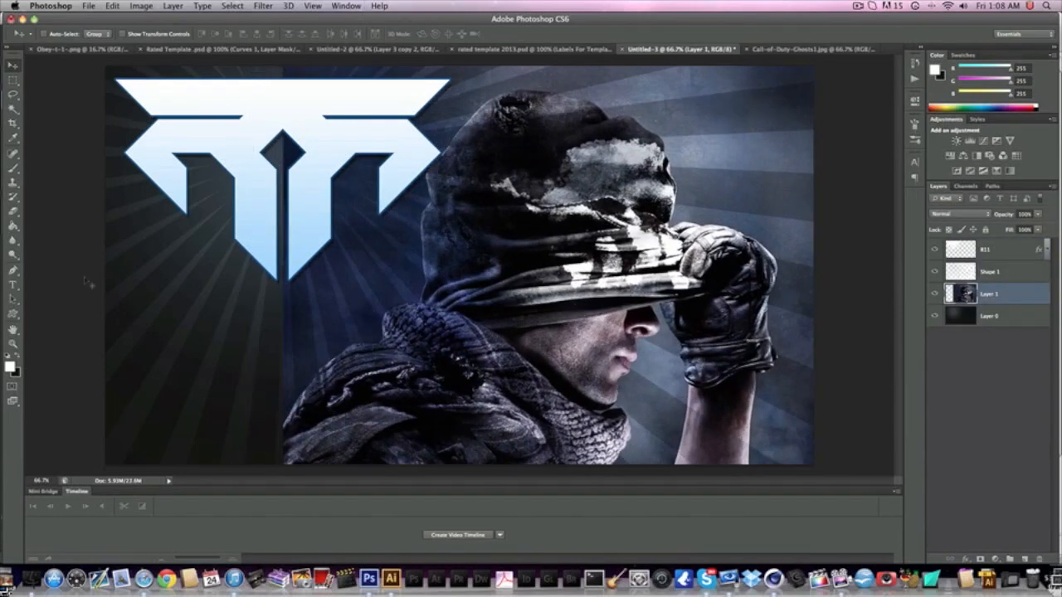
{"action": "left_click_drag", "start_coordinate": [469, 307], "coordinate": [291, 294]}
Step: Fade the soldier picture's bottom and right edges into the background with a soft Eraser
{"action": "left_click", "coordinate": [12, 212]}
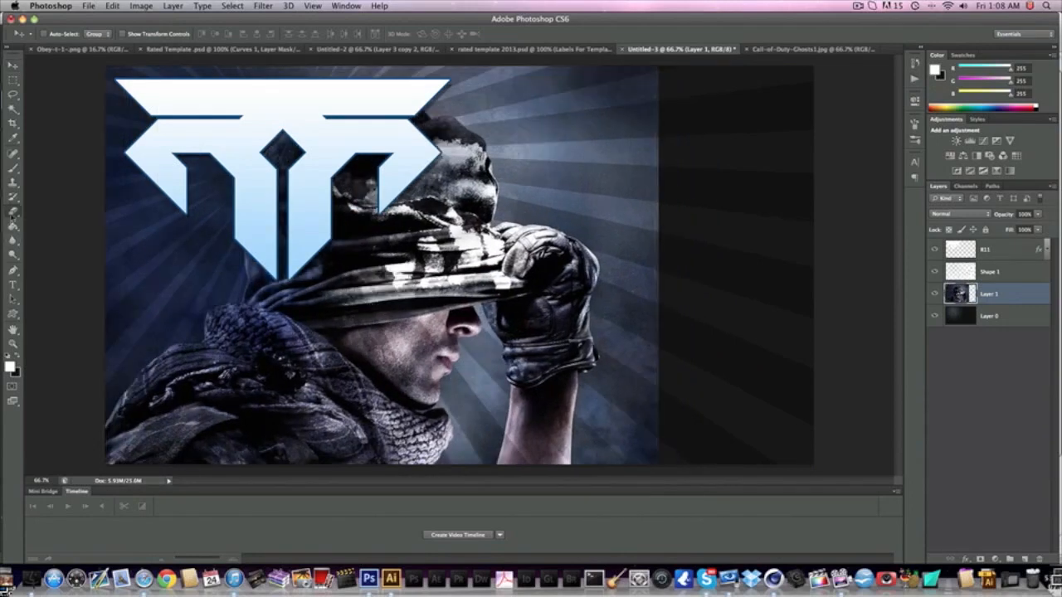
{"action": "left_click_drag", "start_coordinate": [125, 473], "coordinate": [859, 481]}
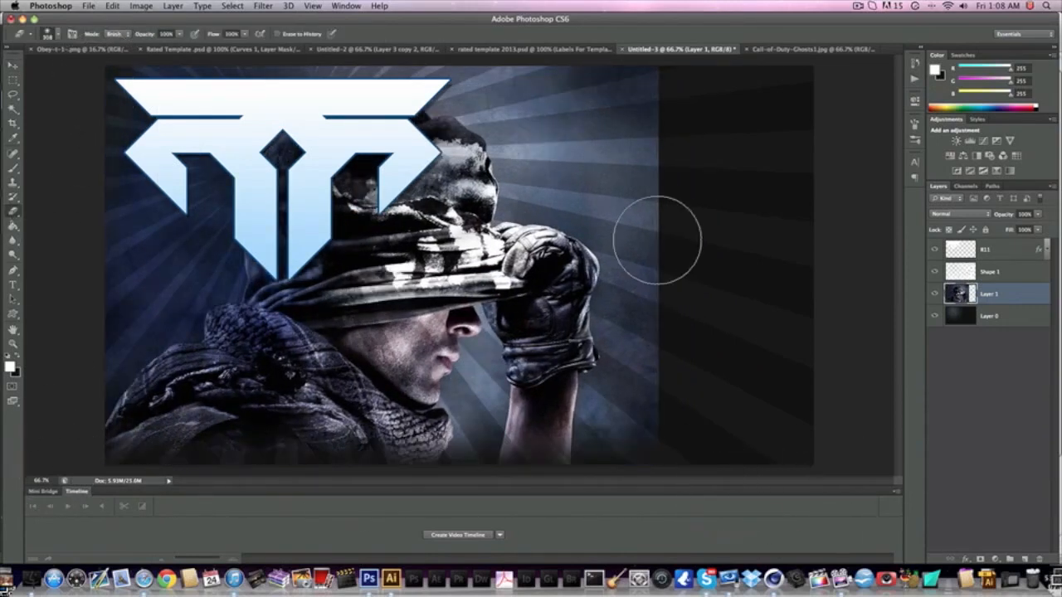
{"action": "left_click_drag", "start_coordinate": [656, 237], "coordinate": [645, 42]}
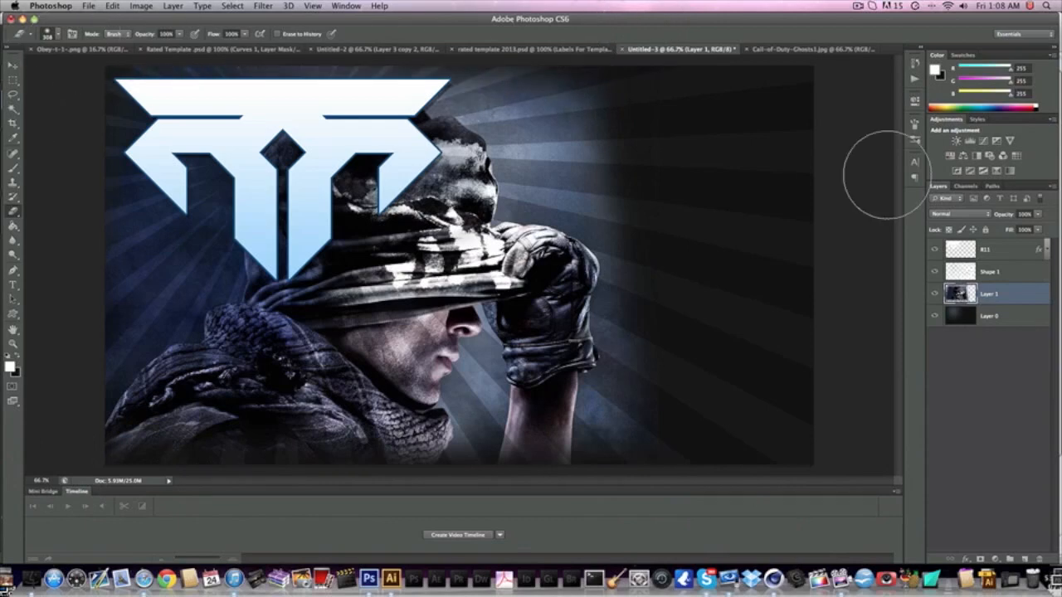
Step: Try the Overlay blend mode on the soldier layer and undo it
{"action": "left_click", "coordinate": [956, 214]}
{"action": "left_click", "coordinate": [955, 320]}
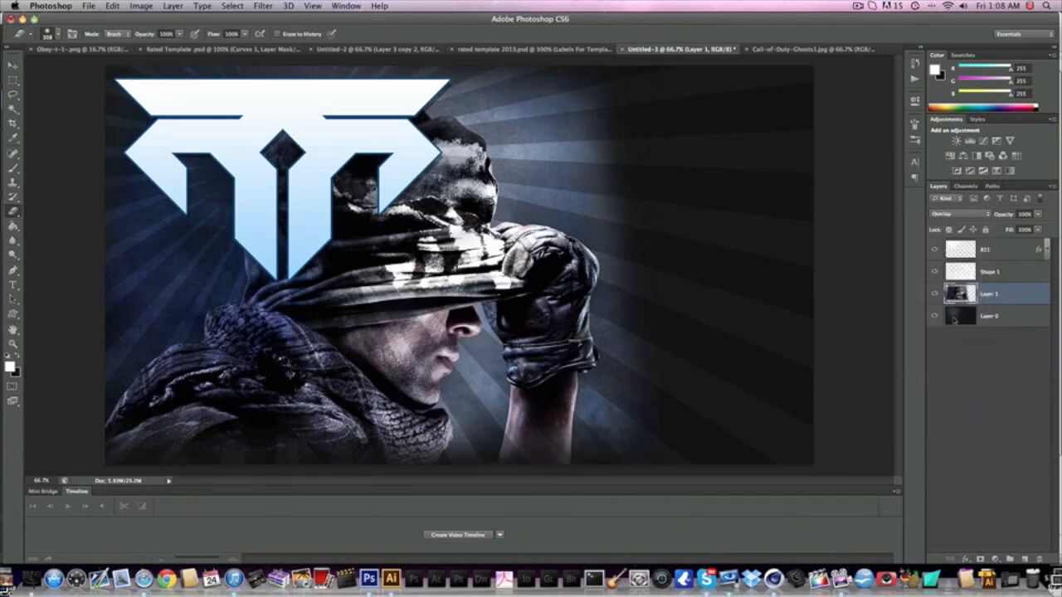
{"action": "key", "text": "super+z"}
Step: Lower the soldier layer's opacity to 15% and move the picture to the right half of the canvas
{"action": "left_click", "coordinate": [1026, 214]}
{"action": "type", "text": "18"}
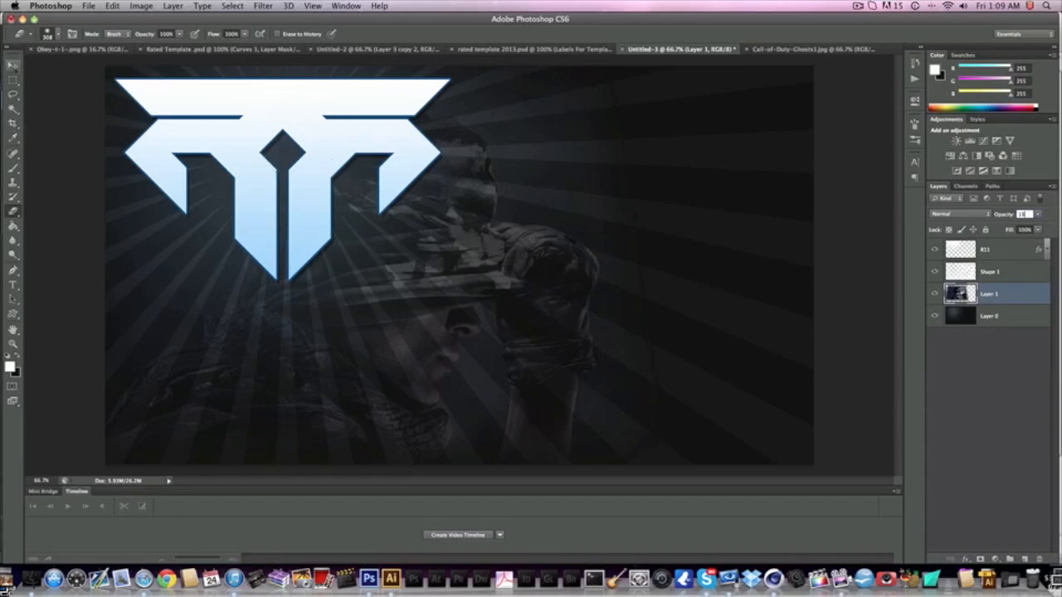
{"action": "left_click", "coordinate": [12, 65]}
{"action": "left_click_drag", "start_coordinate": [487, 245], "coordinate": [578, 259]}
{"action": "left_click_drag", "start_coordinate": [489, 253], "coordinate": [479, 253]}
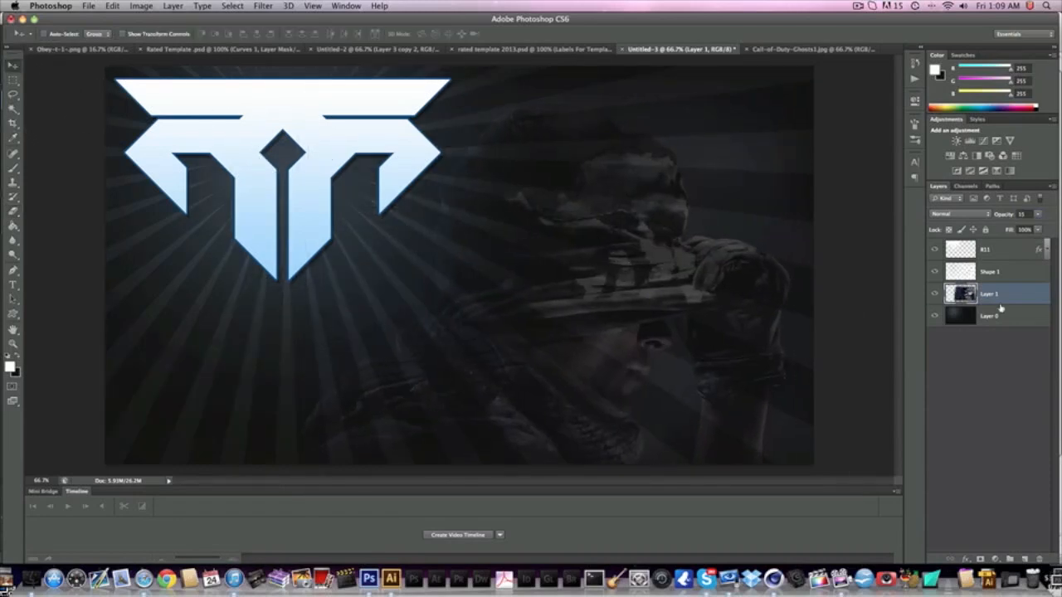
Step: Try a flipped duplicate of the soldier layer on the canvas's left side and discard it
{"action": "key", "text": "super+j"}
{"action": "left_click_drag", "start_coordinate": [722, 307], "coordinate": [268, 419]}
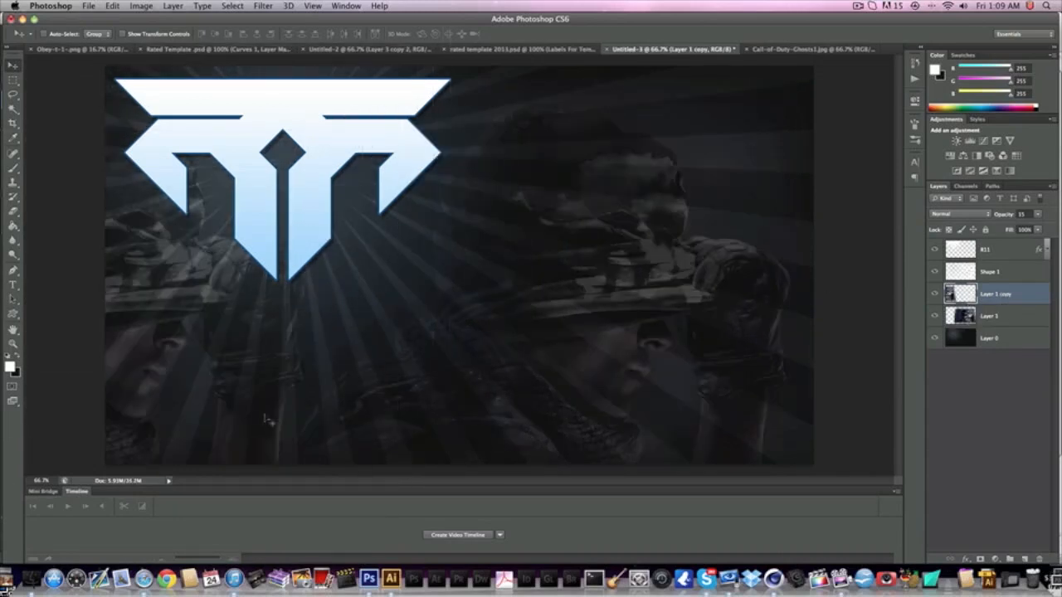
{"action": "left_click", "coordinate": [133, 6]}
{"action": "mouse_move", "coordinate": [176, 252]}
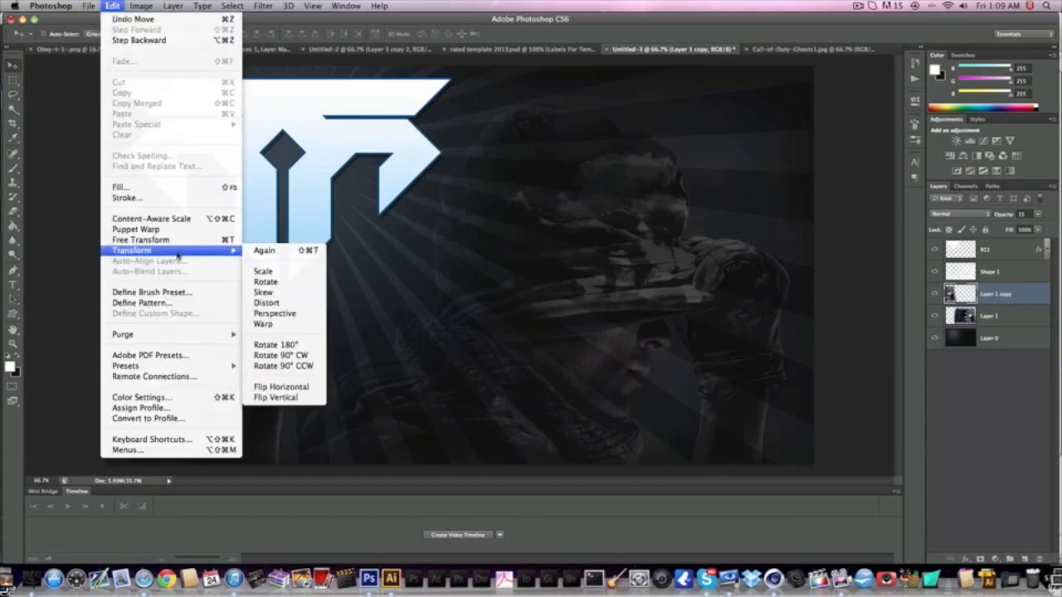
{"action": "left_click", "coordinate": [278, 397]}
{"action": "left_click_drag", "start_coordinate": [176, 307], "coordinate": [264, 365]}
{"action": "key", "text": "super+e"}
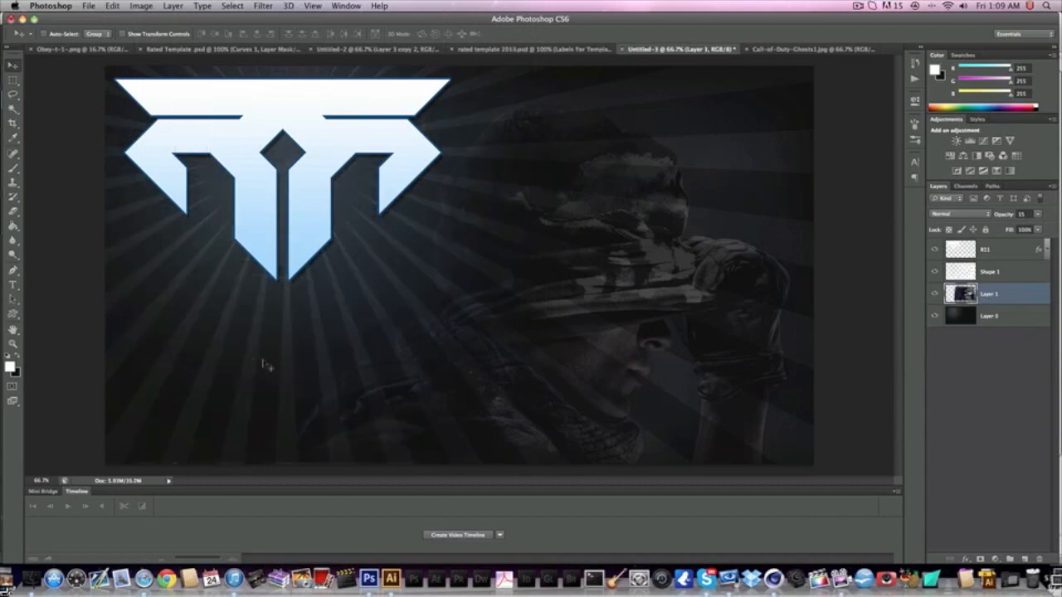
Step: Add a new empty layer above the soldier layer and return to the Move tool
{"action": "left_click", "coordinate": [1025, 559]}
{"action": "left_click", "coordinate": [13, 170]}
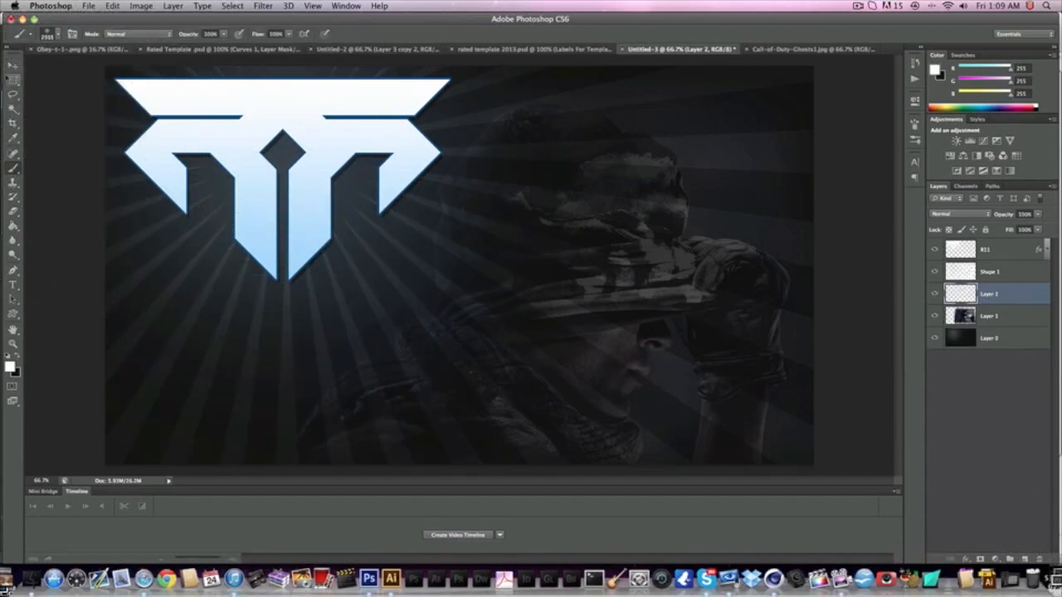
{"action": "left_click", "coordinate": [13, 64]}
Step: Search the Mac for "Smoke" from the Open dialog and open Manipulation Cut-Outs.psd
{"action": "left_click", "coordinate": [98, 5]}
{"action": "left_click", "coordinate": [104, 35]}
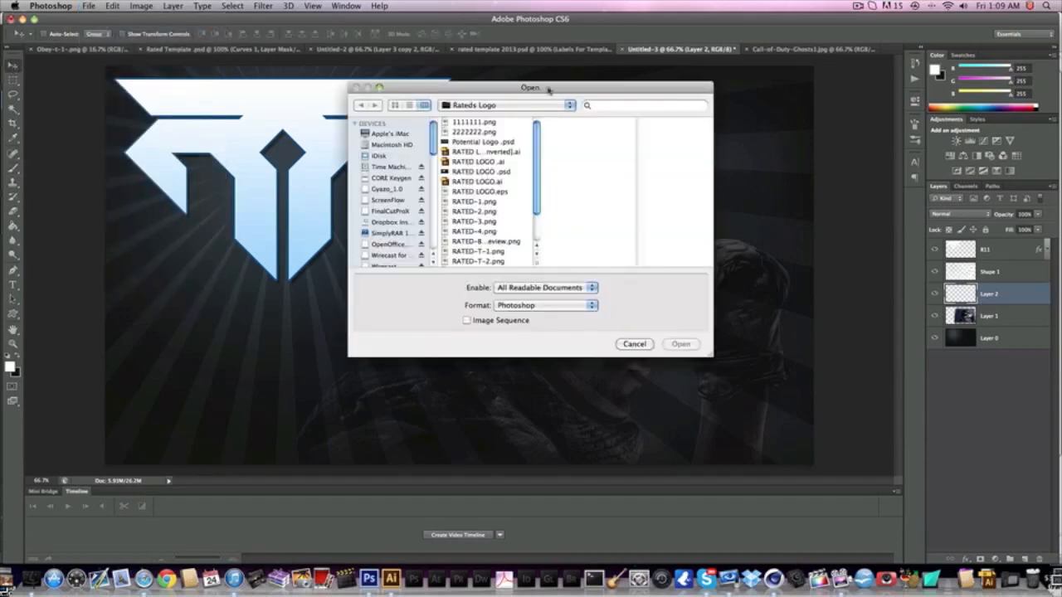
{"action": "left_click", "coordinate": [391, 144]}
{"action": "left_click", "coordinate": [644, 105]}
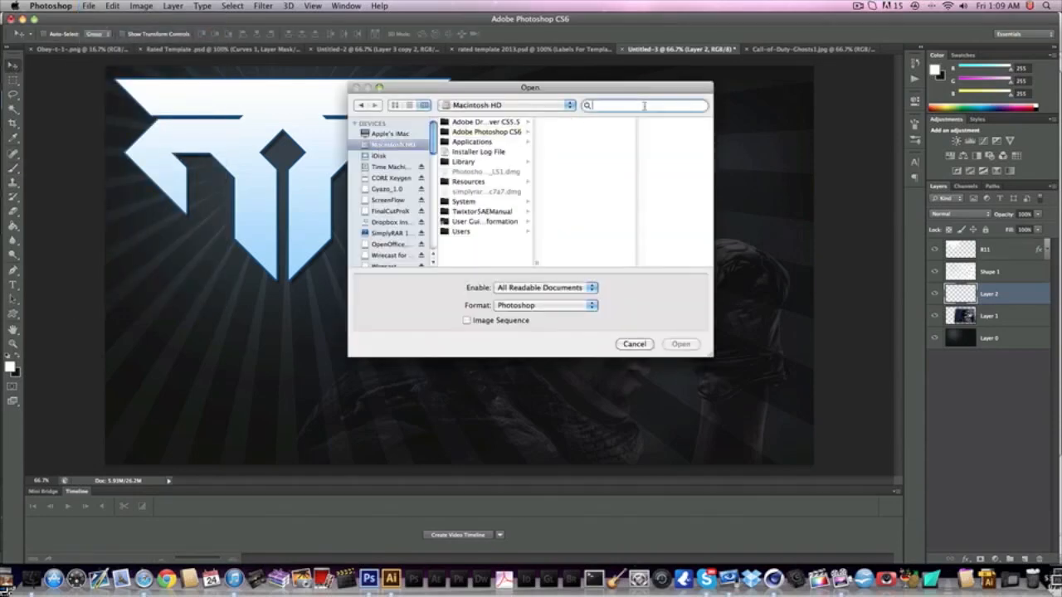
{"action": "type", "text": "Smoke"}
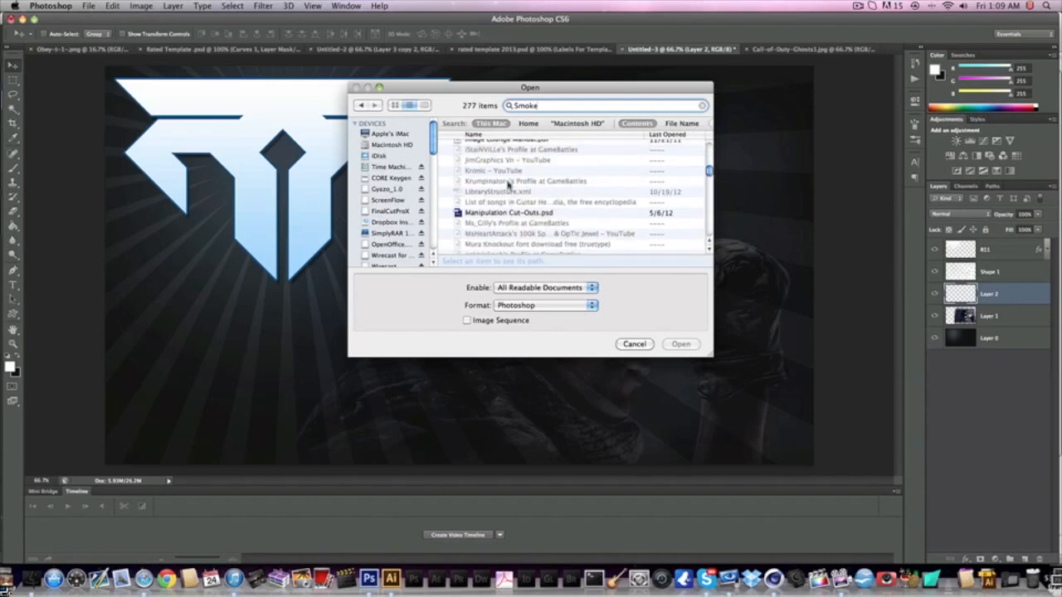
{"action": "left_click", "coordinate": [509, 189]}
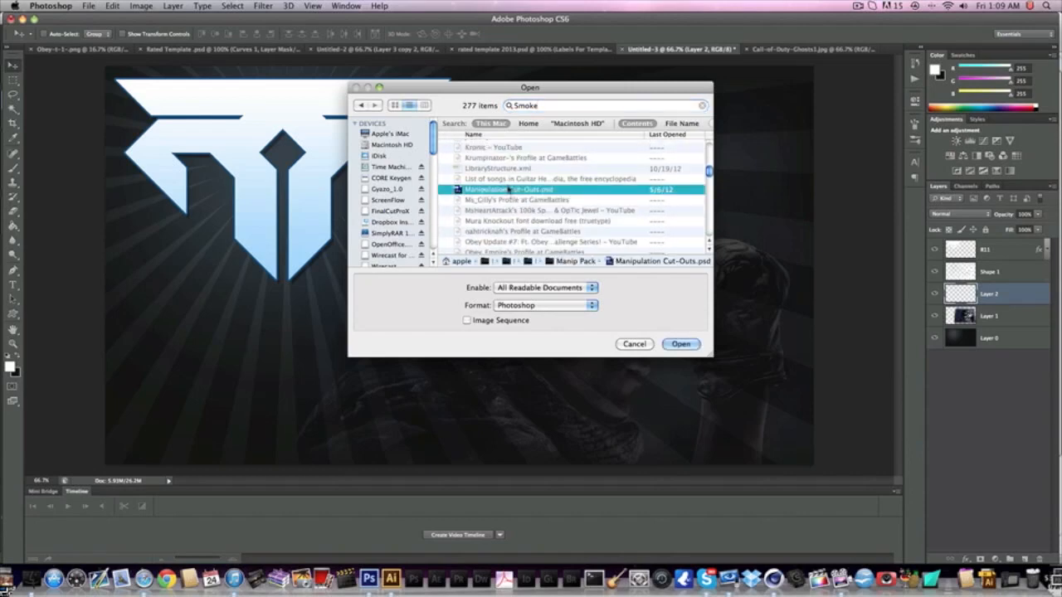
{"action": "double_click", "coordinate": [508, 189]}
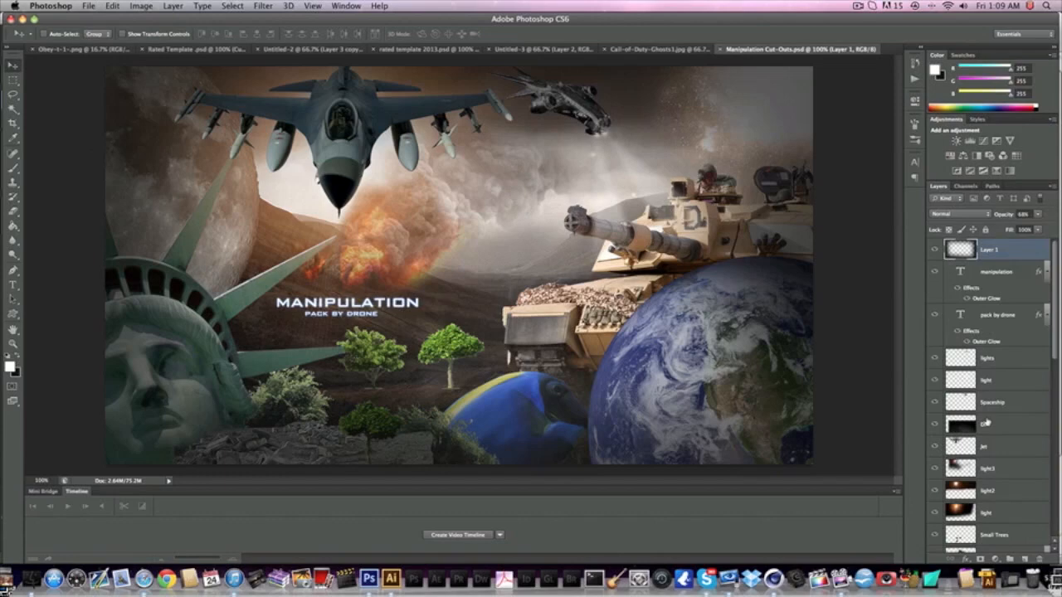
Step: Select the Dirt layer in the cut-outs document and bring it into Untitled-3 beneath the sunburst
{"action": "left_click", "coordinate": [987, 424]}
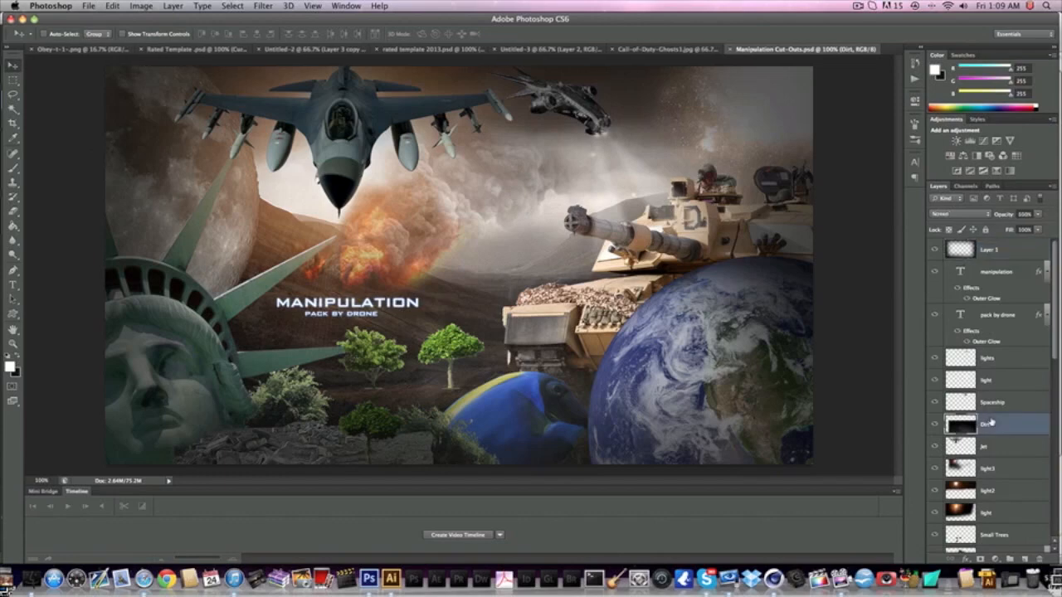
{"action": "scroll", "coordinate": [989, 310], "scroll_direction": "down", "scroll_amount": 5}
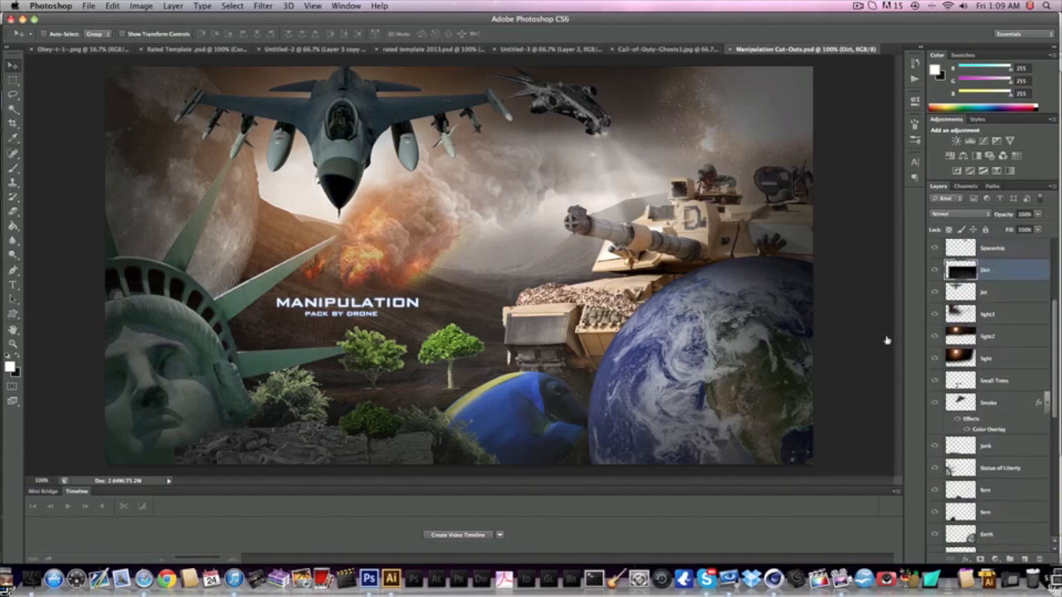
{"action": "mouse_move", "coordinate": [605, 283]}
{"action": "left_mouse_down"}
{"action": "mouse_move", "coordinate": [606, 266]}
{"action": "mouse_move", "coordinate": [603, 276]}
{"action": "left_mouse_up"}
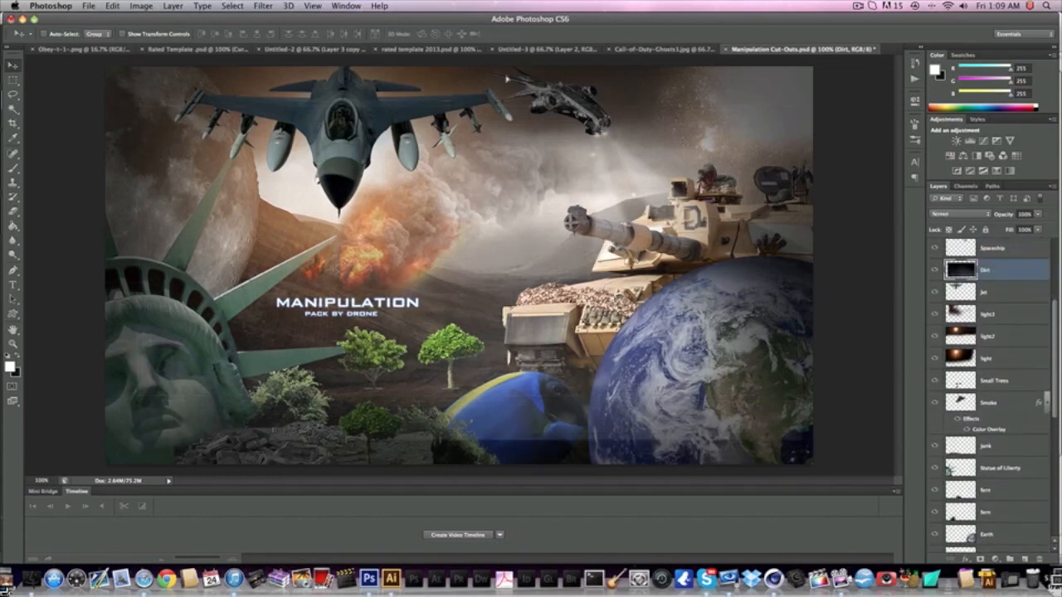
{"action": "left_click_drag", "start_coordinate": [692, 365], "coordinate": [431, 342]}
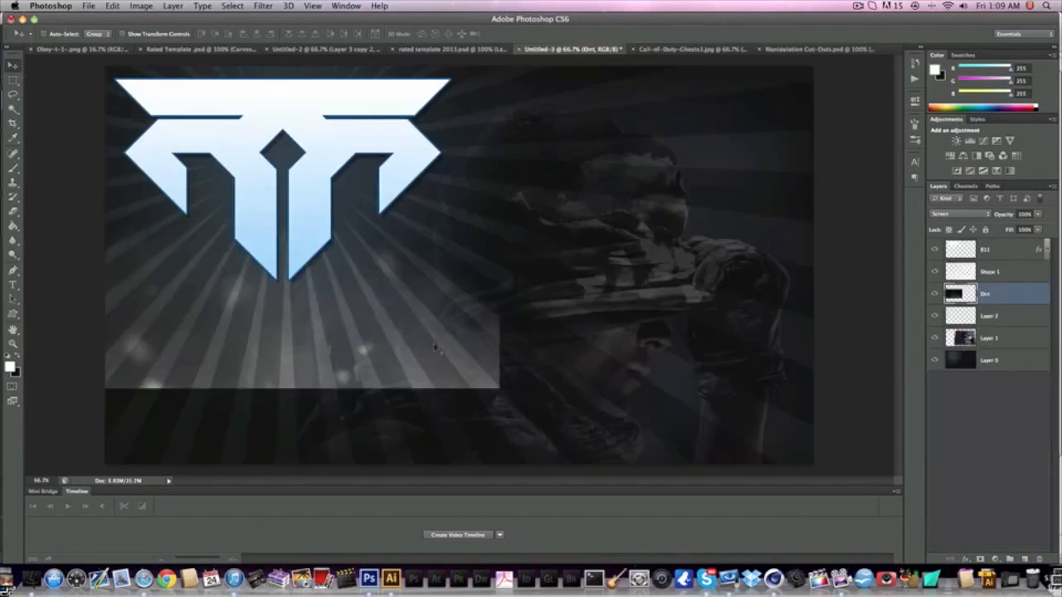
Step: Rotate the Dirt layer upright along the canvas's left edge and lower its opacity to 35%
{"action": "key", "text": "super+t"}
{"action": "left_click_drag", "start_coordinate": [628, 251], "coordinate": [300, 388]}
{"action": "key", "text": "Return"}
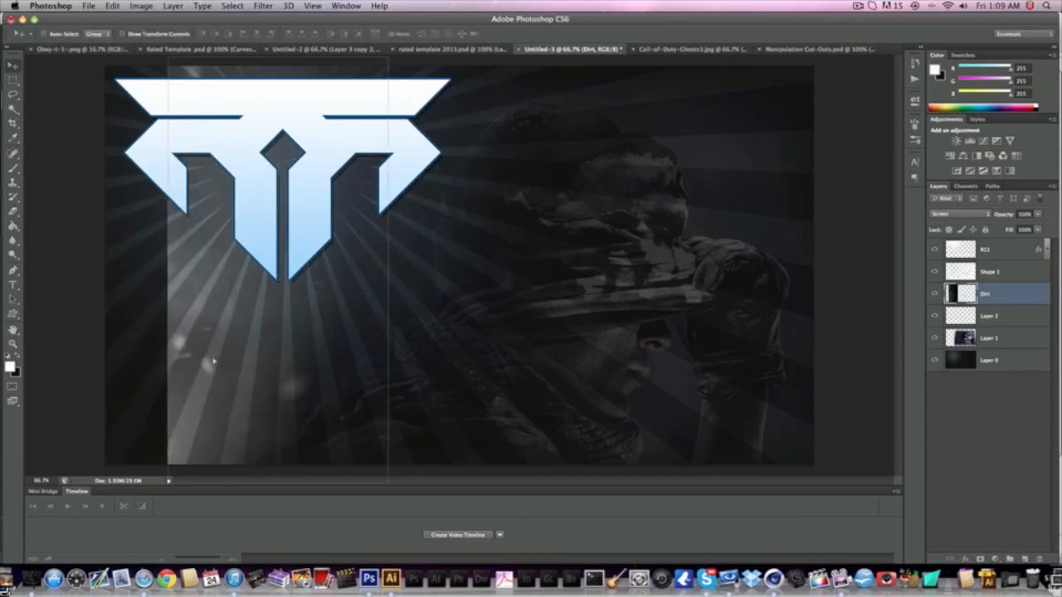
{"action": "left_click_drag", "start_coordinate": [214, 360], "coordinate": [196, 360]}
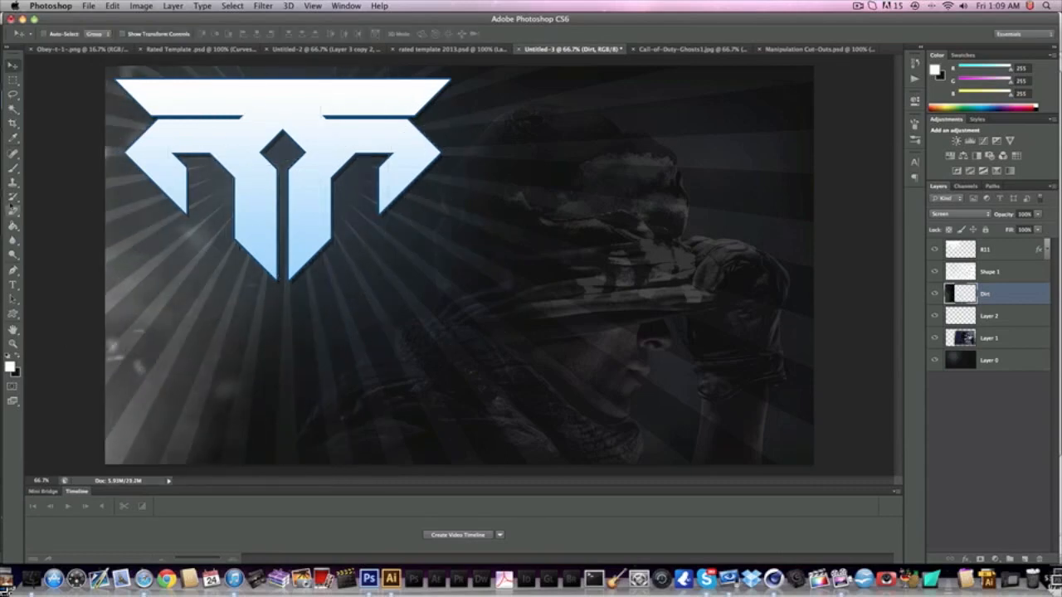
{"action": "left_click", "coordinate": [1025, 214]}
{"action": "type", "text": "35"}
Step: Duplicate the Dirt layer, shift the copy inward and slightly up, erase its hard left edge, and reselect the original Dirt layer
{"action": "key", "text": "super+j"}
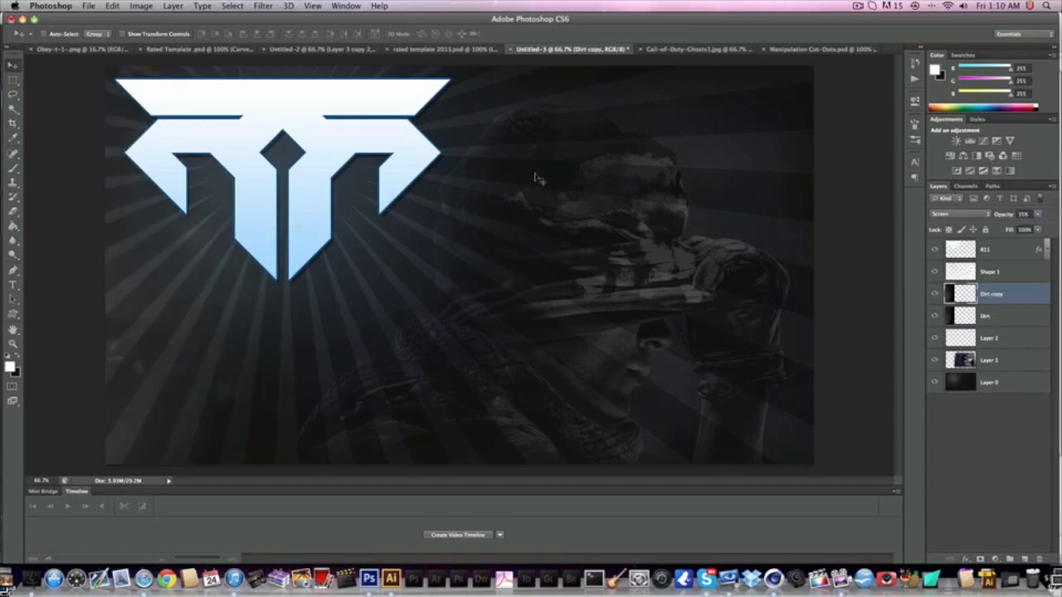
{"action": "left_click_drag", "start_coordinate": [223, 311], "coordinate": [327, 281]}
{"action": "key", "text": "e"}
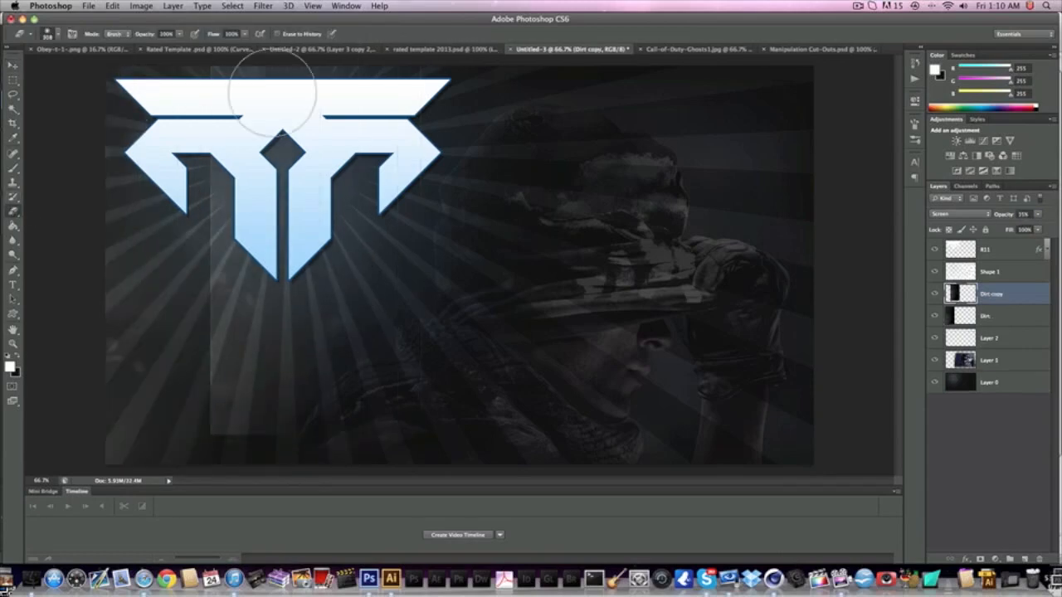
{"action": "mouse_move", "coordinate": [241, 95]}
{"action": "left_mouse_down"}
{"action": "mouse_move", "coordinate": [190, 437]}
{"action": "mouse_move", "coordinate": [100, 421]}
{"action": "mouse_move", "coordinate": [223, 170]}
{"action": "mouse_move", "coordinate": [131, 351]}
{"action": "mouse_move", "coordinate": [161, 355]}
{"action": "left_mouse_up"}
{"action": "left_click", "coordinate": [14, 66]}
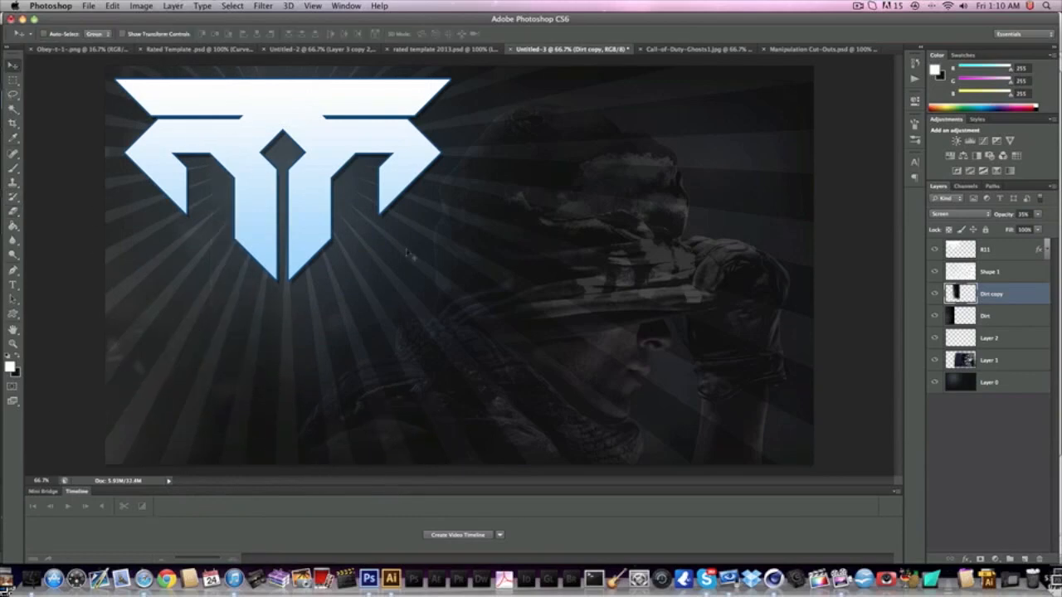
{"action": "left_click", "coordinate": [990, 314]}
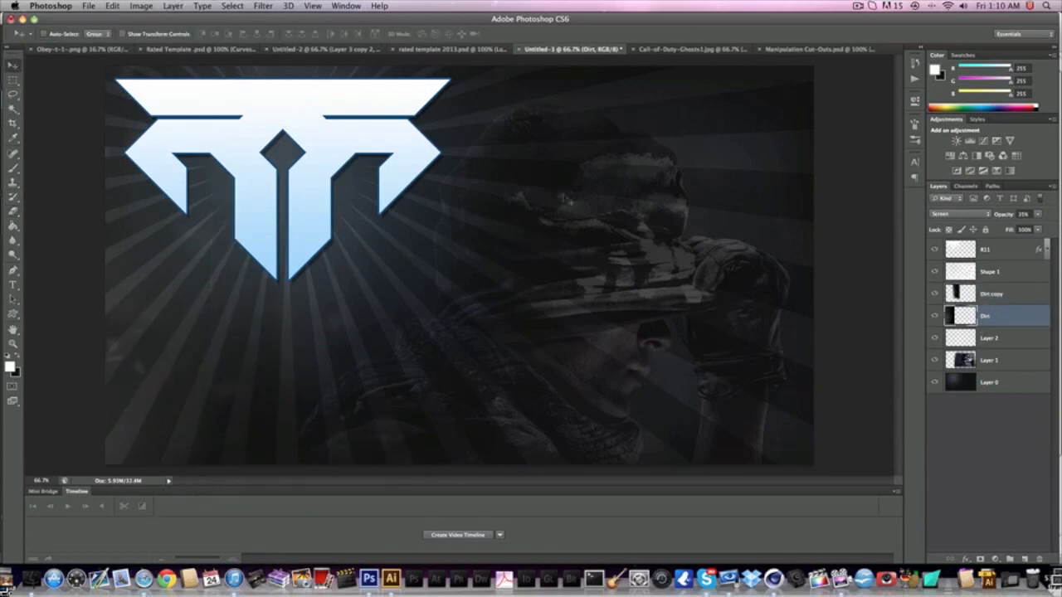
Step: Close the Manipulation Cut-Outs.psd and Call-of-Duty-Ghosts1.jpg documents, discarding changes to the cut-outs file
{"action": "left_click", "coordinate": [776, 50]}
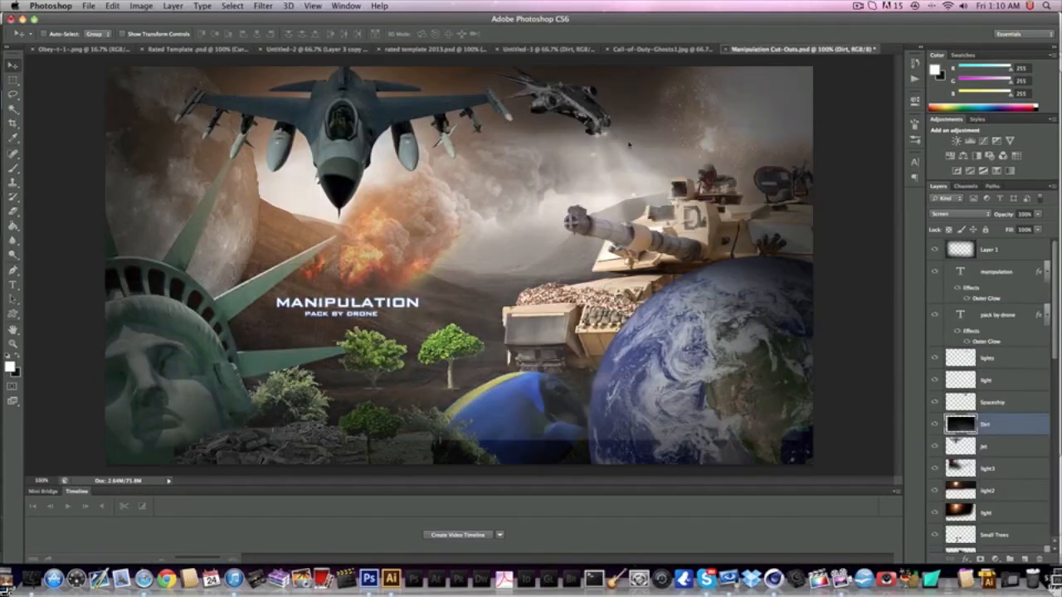
{"action": "key", "text": "super+w"}
{"action": "left_click", "coordinate": [477, 204]}
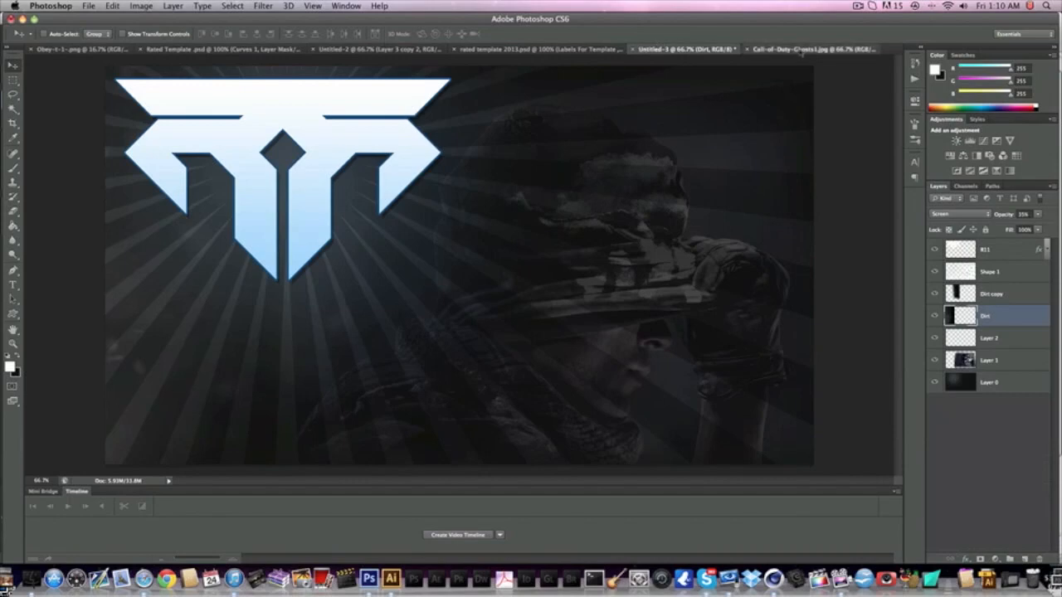
{"action": "left_click", "coordinate": [799, 50]}
{"action": "left_click", "coordinate": [746, 50]}
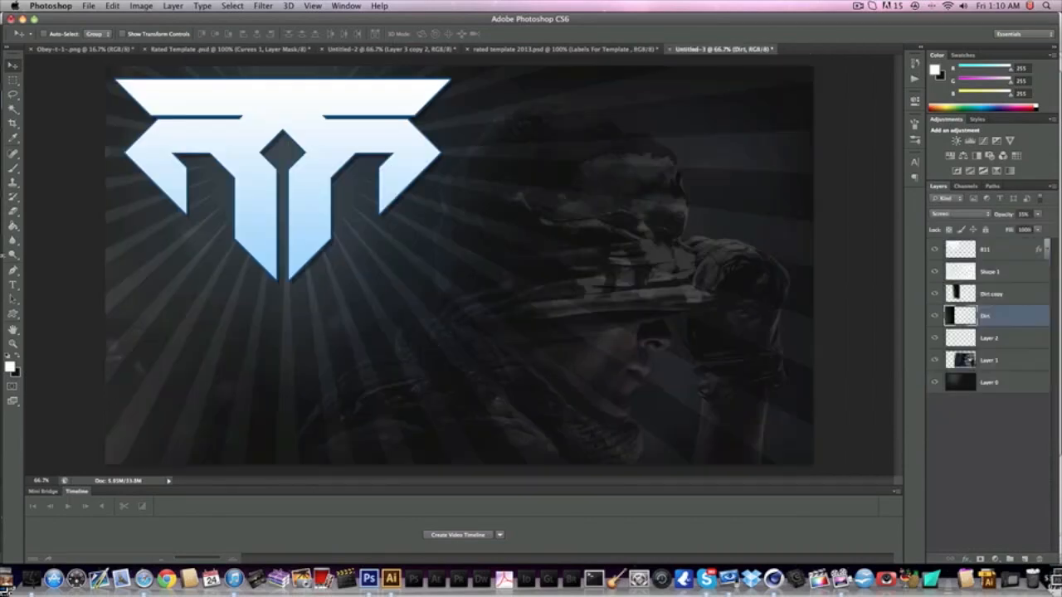
{"action": "left_click", "coordinate": [13, 316]}
{"action": "left_click", "coordinate": [51, 311]}
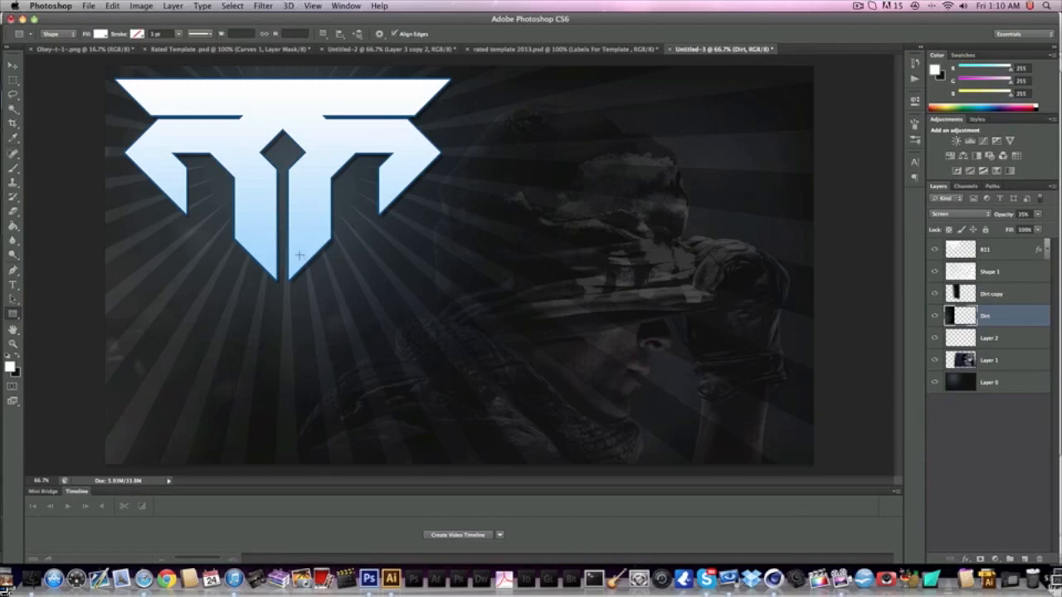
{"action": "left_click", "coordinate": [13, 65]}
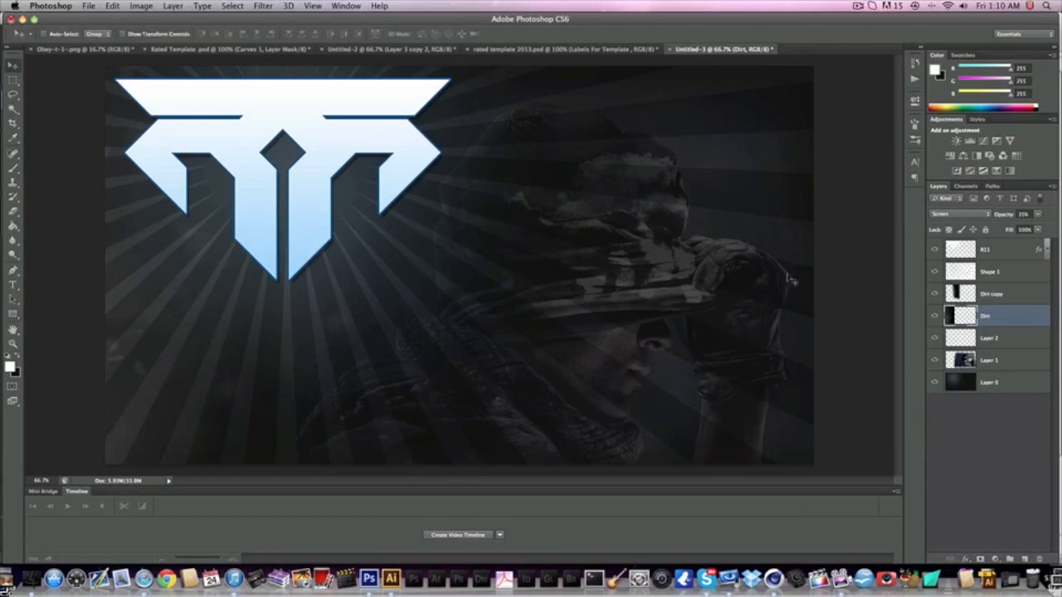
{"action": "left_click", "coordinate": [574, 50]}
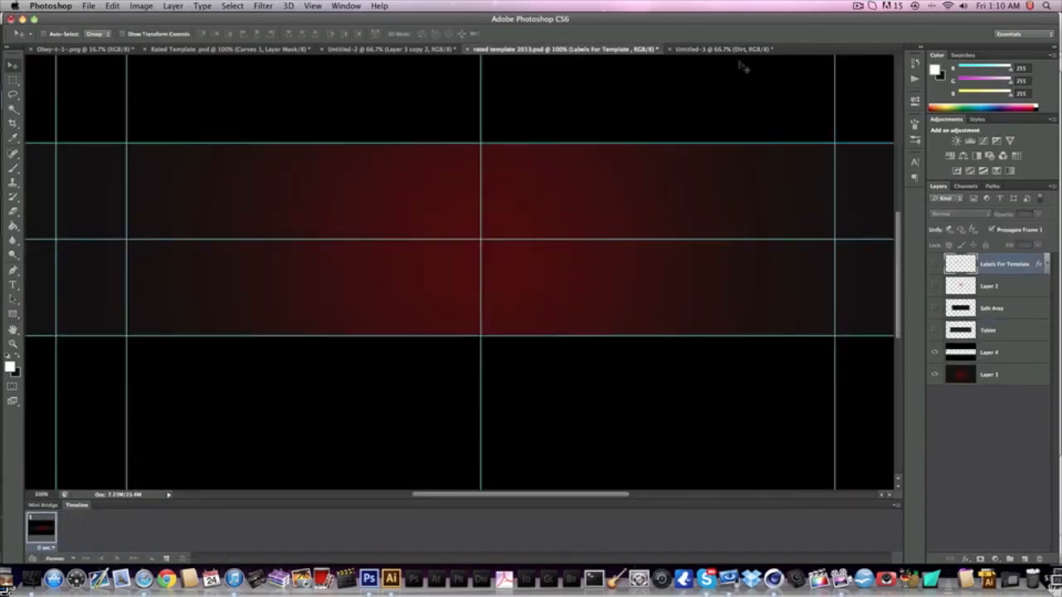
{"action": "left_click", "coordinate": [728, 50]}
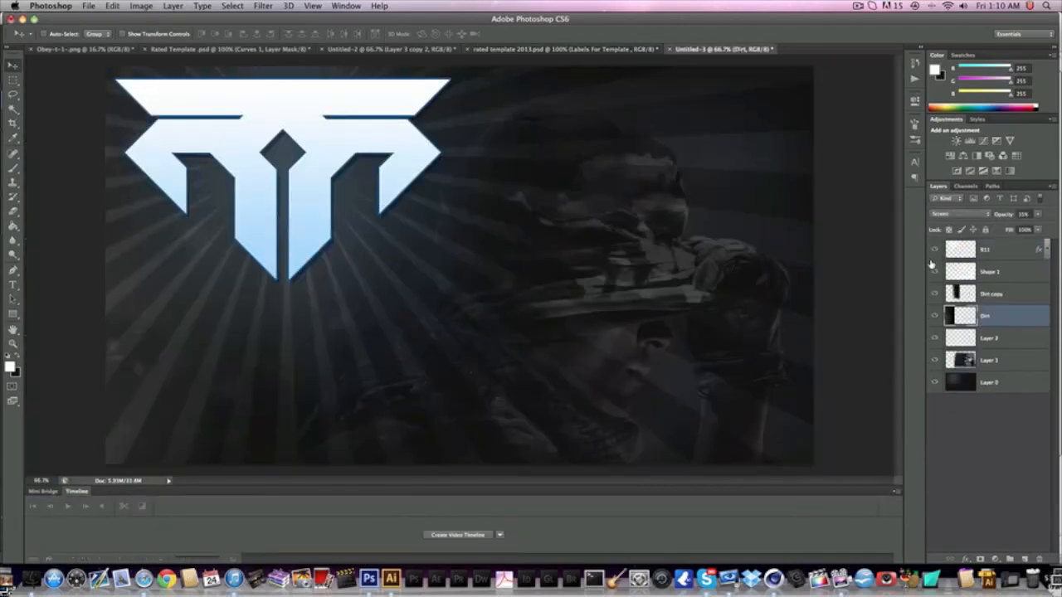
Step: Add a Curves adjustment layer above the R11 logo layer and shape its RGB curve with one shadow point and one highlight point
{"action": "left_click", "coordinate": [985, 253]}
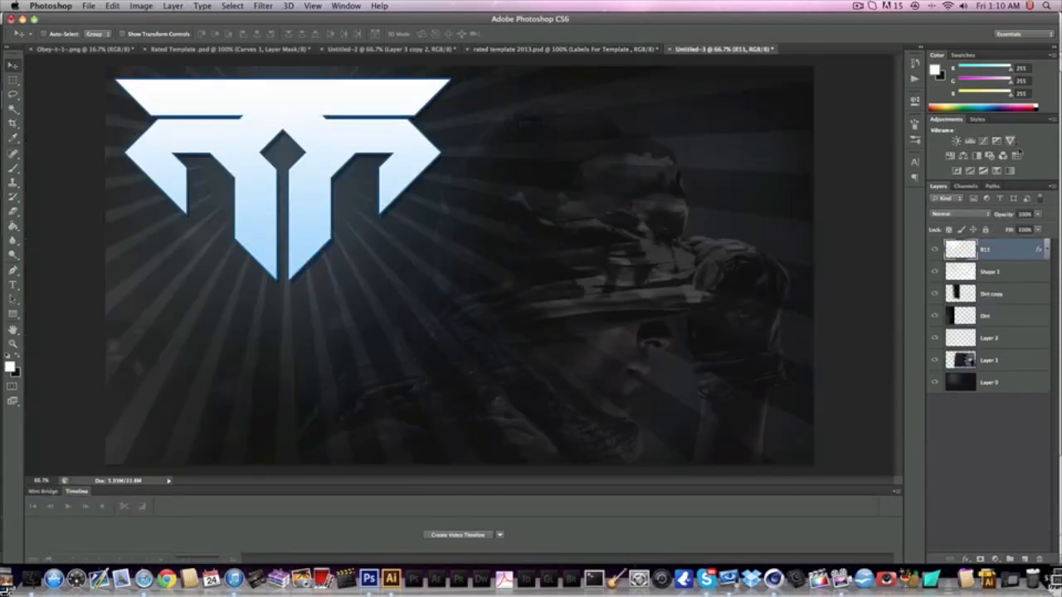
{"action": "left_click", "coordinate": [1052, 120]}
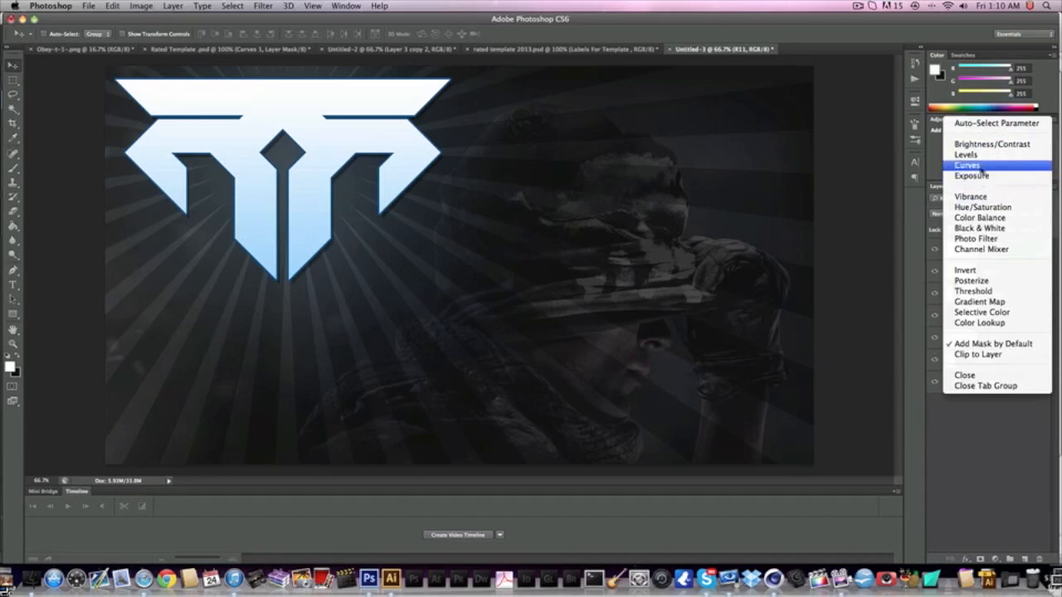
{"action": "left_click", "coordinate": [966, 165]}
{"action": "left_click", "coordinate": [631, 252]}
{"action": "left_click_drag", "start_coordinate": [814, 247], "coordinate": [807, 236]}
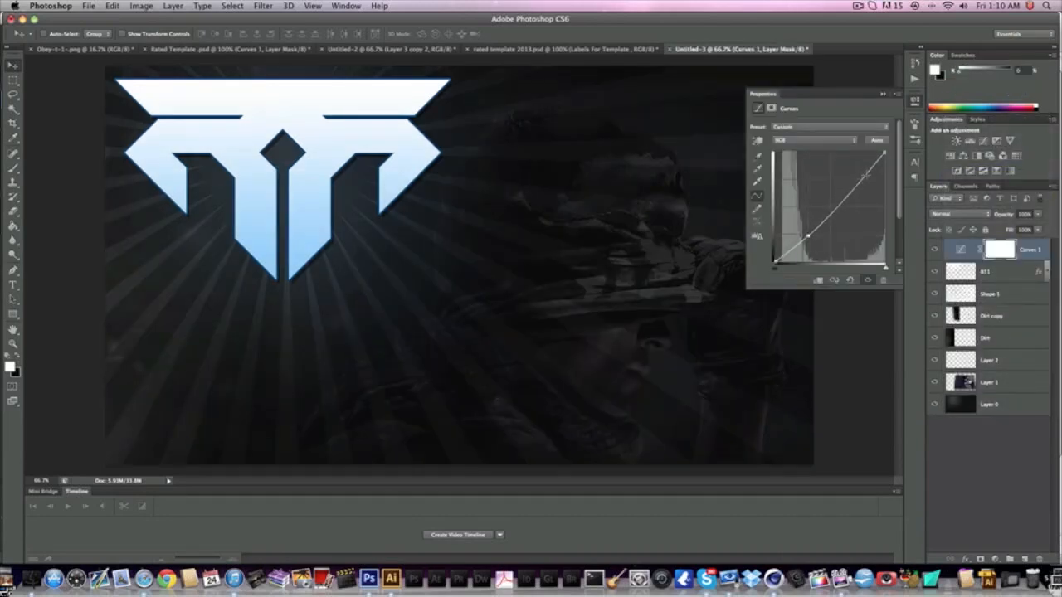
{"action": "left_click_drag", "start_coordinate": [866, 175], "coordinate": [871, 166]}
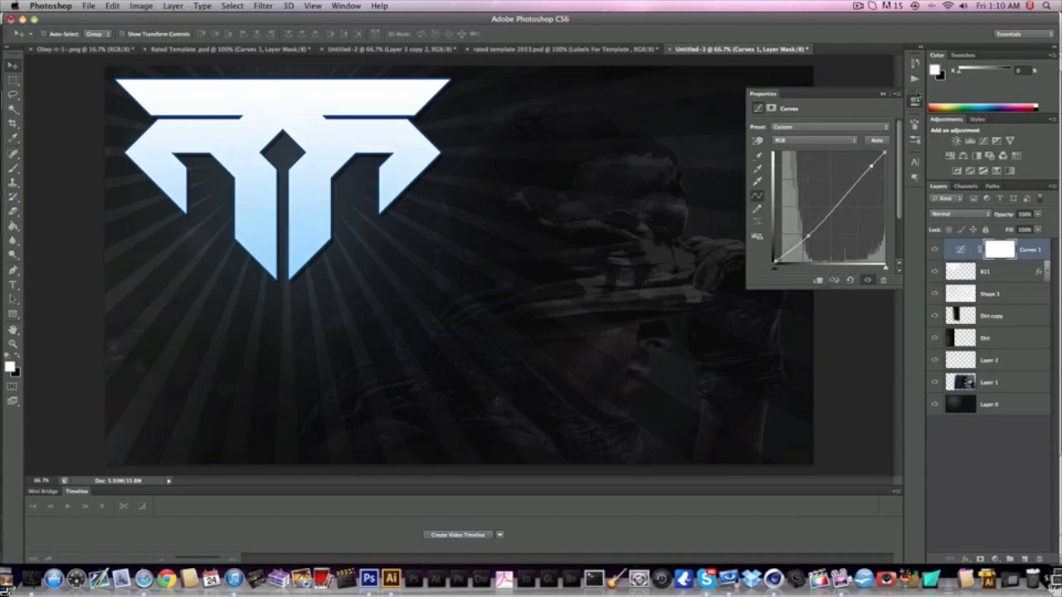
{"action": "left_click", "coordinate": [915, 101]}
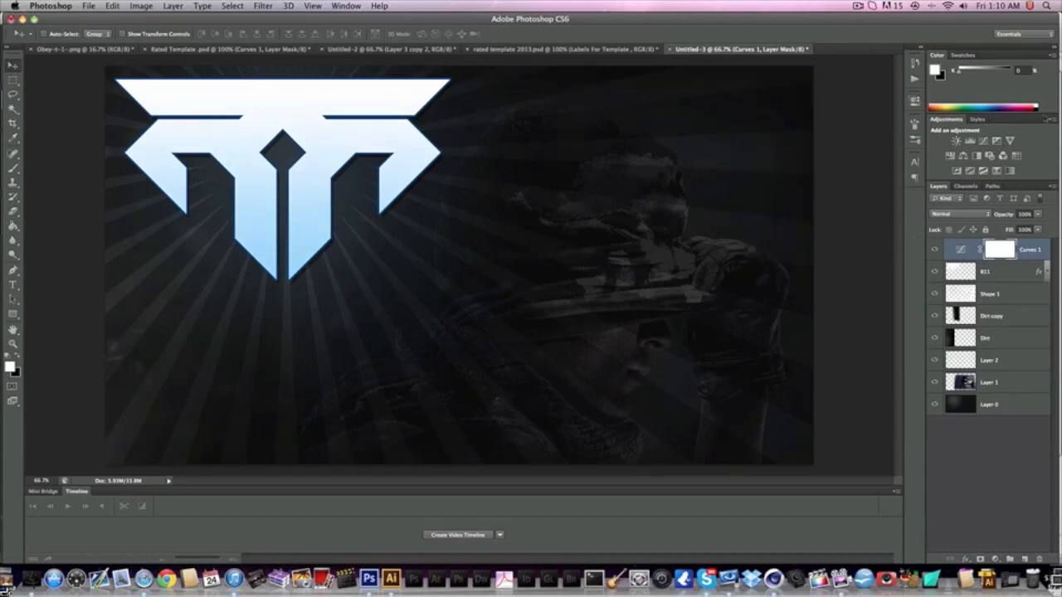
Step: Add a Photo Filter adjustment layer on top and change its filter color to blue
{"action": "left_click", "coordinate": [1052, 119]}
{"action": "left_click", "coordinate": [962, 240]}
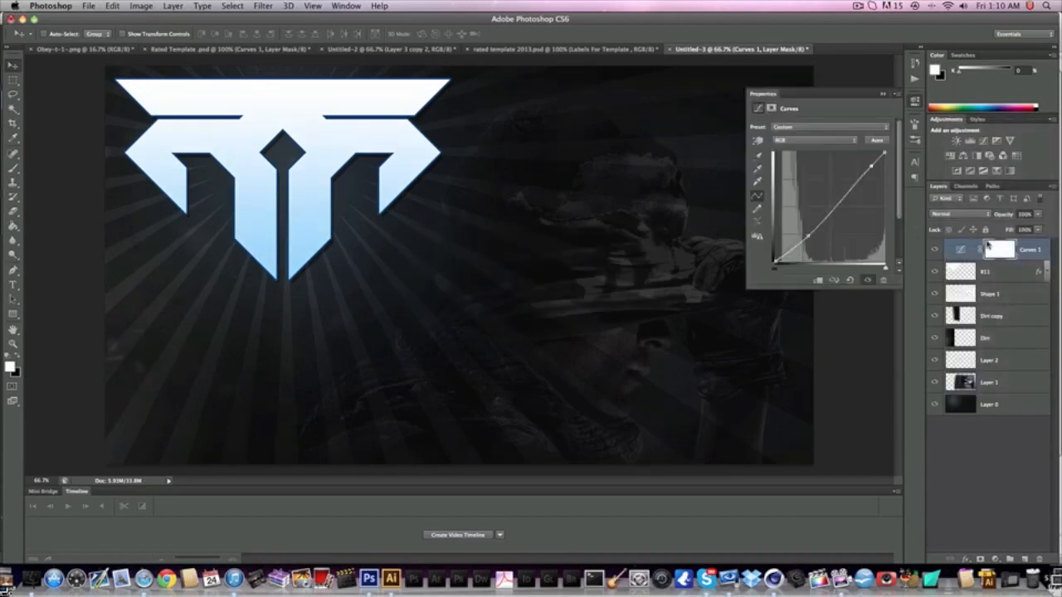
{"action": "left_click", "coordinate": [780, 144]}
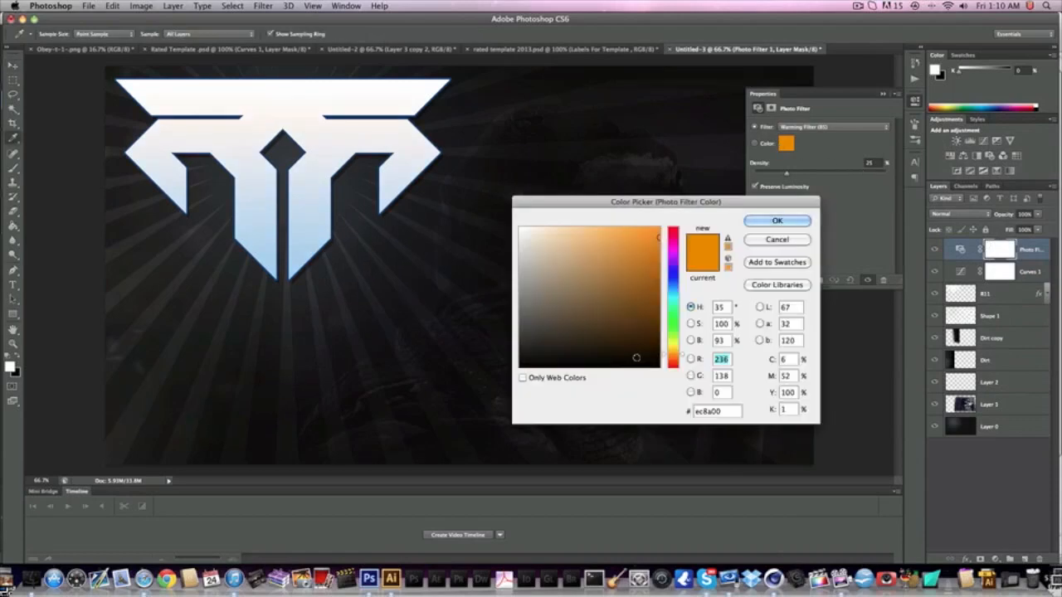
{"action": "left_click", "coordinate": [674, 288]}
{"action": "left_click", "coordinate": [776, 220]}
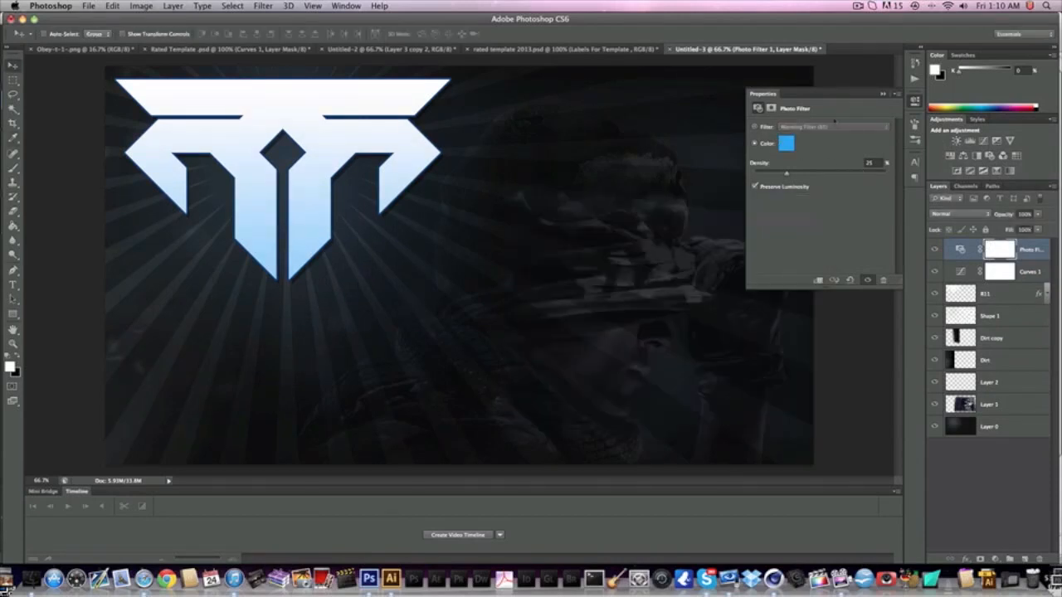
{"action": "left_click", "coordinate": [915, 102]}
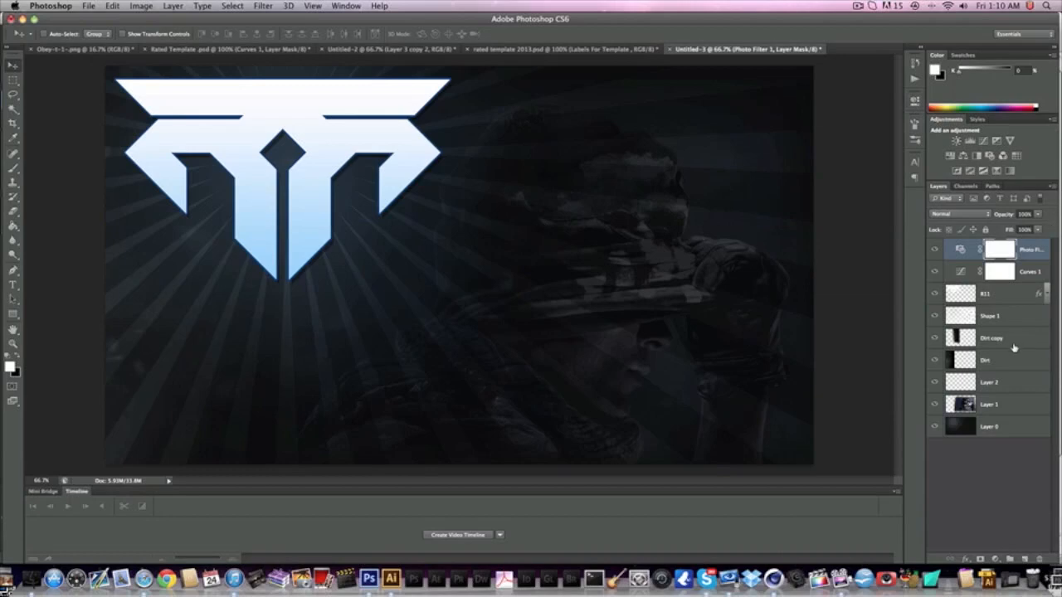
Step: Select the R11 layer and set the Type tool's font to Zentropa
{"action": "left_click", "coordinate": [992, 299]}
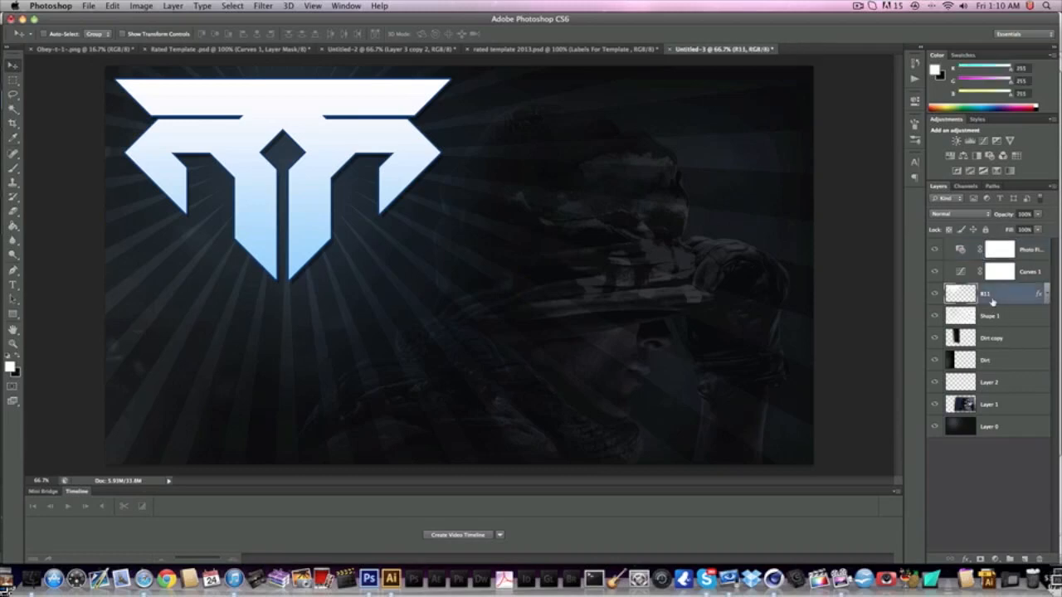
{"action": "left_click", "coordinate": [12, 286]}
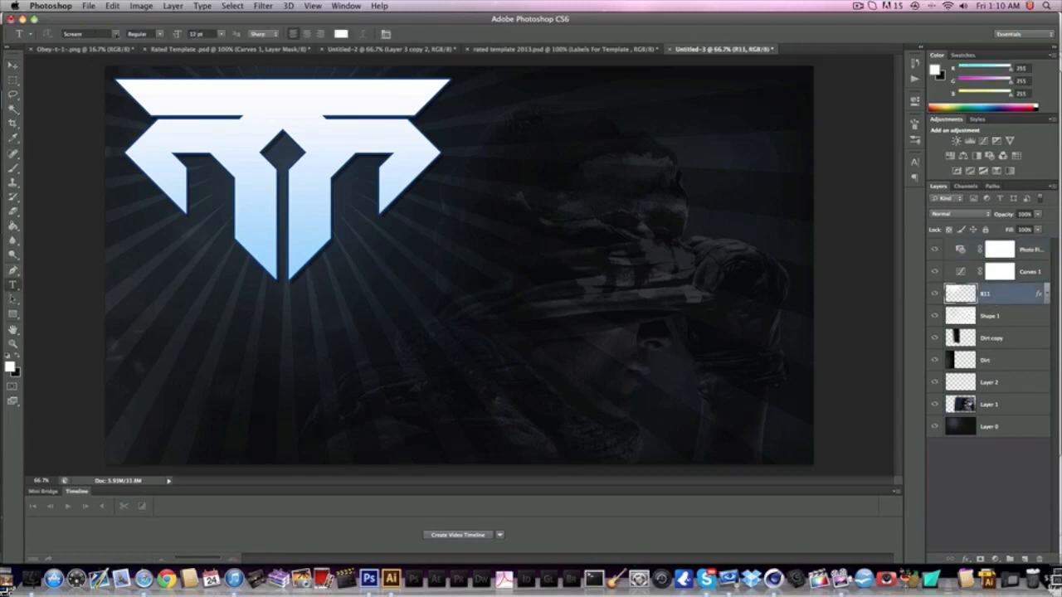
{"action": "left_click", "coordinate": [116, 33]}
{"action": "scroll", "coordinate": [170, 145], "scroll_direction": "up", "scroll_amount": 15}
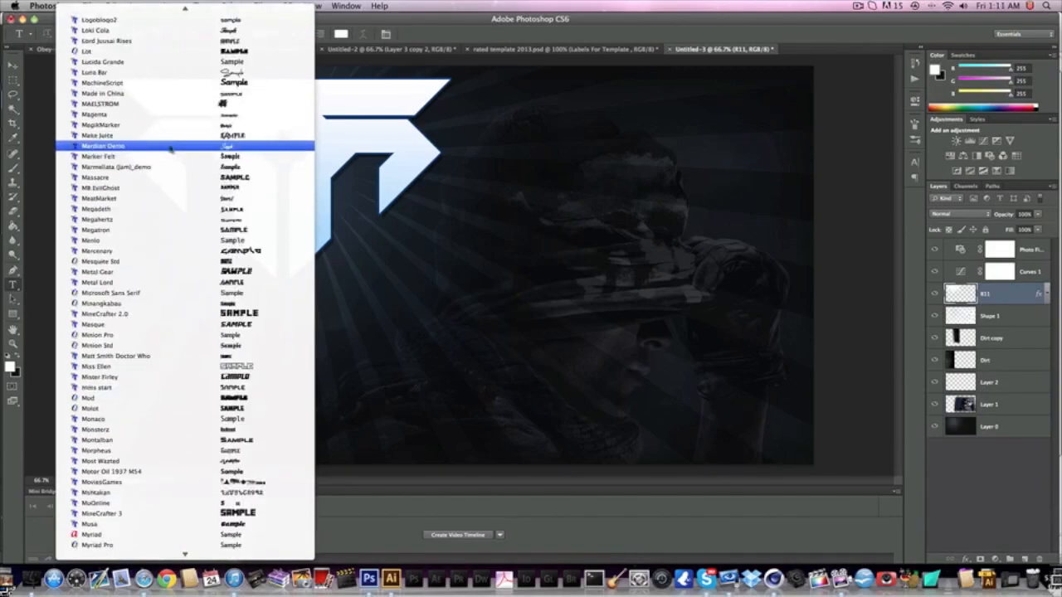
{"action": "scroll", "coordinate": [171, 147], "scroll_direction": "up", "scroll_amount": 20}
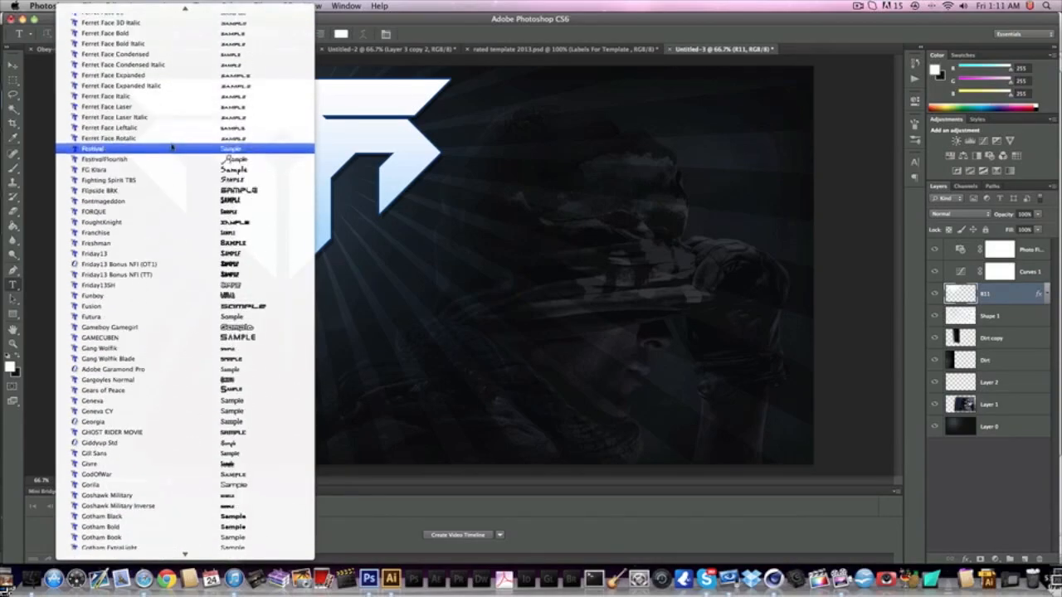
{"action": "scroll", "coordinate": [172, 147], "scroll_direction": "up", "scroll_amount": 20}
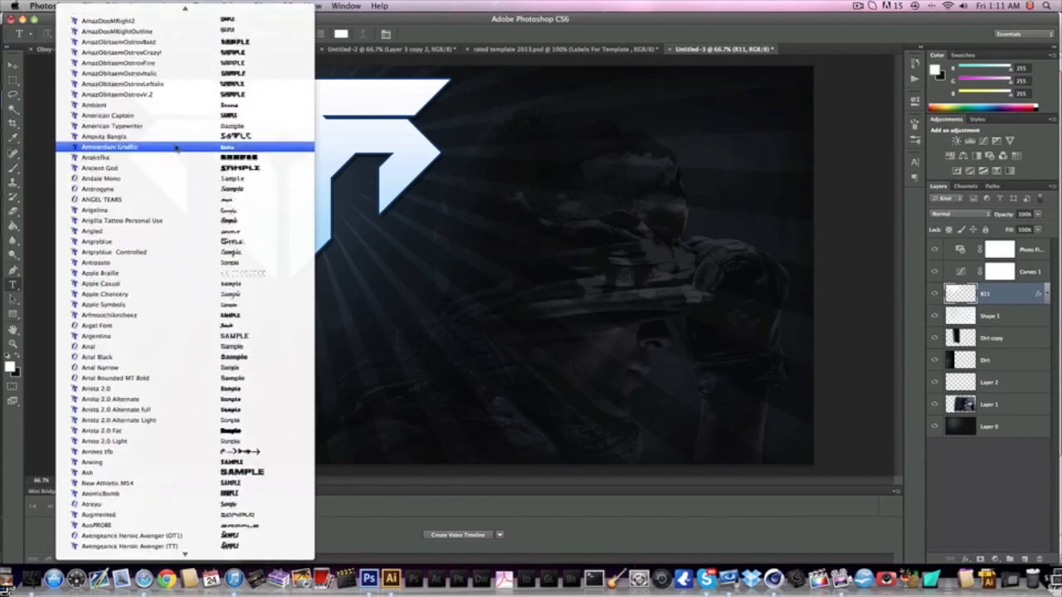
{"action": "scroll", "coordinate": [176, 147], "scroll_direction": "up", "scroll_amount": 15}
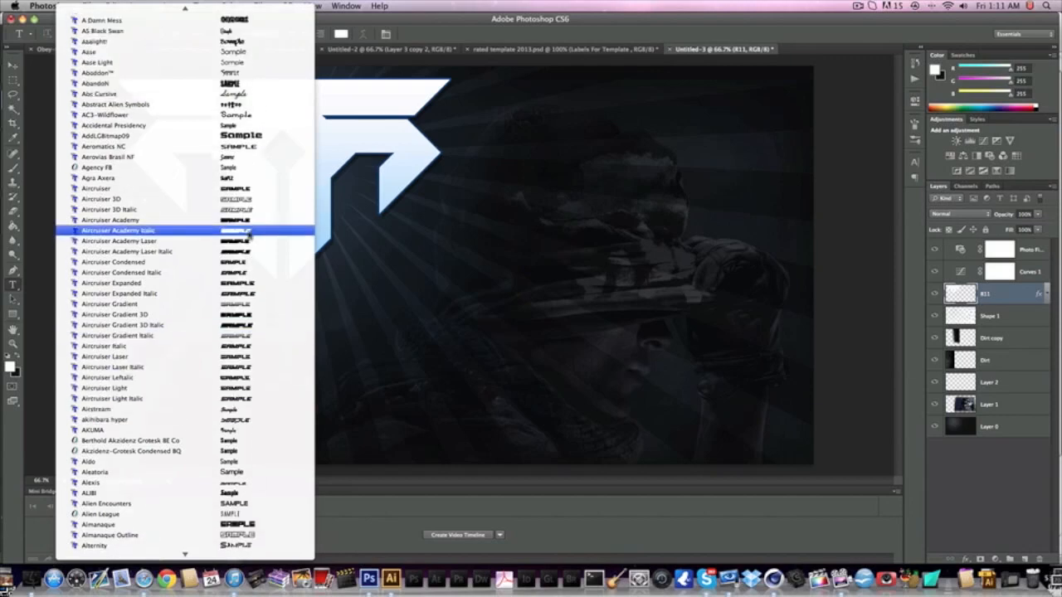
{"action": "scroll", "coordinate": [248, 237], "scroll_direction": "down", "scroll_amount": 10}
{"action": "scroll", "coordinate": [248, 237], "scroll_direction": "up", "scroll_amount": 2}
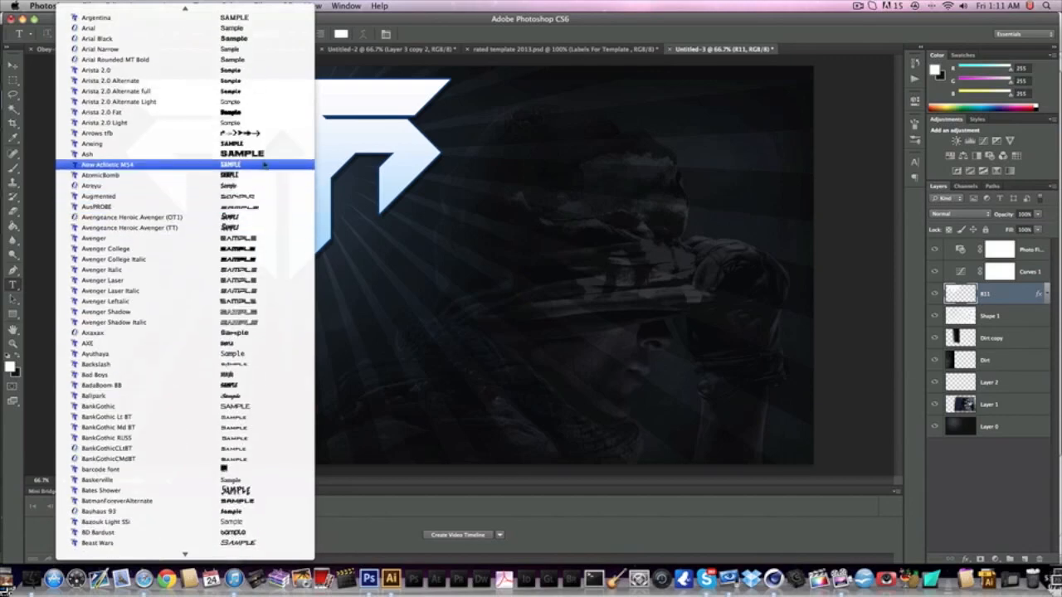
{"action": "scroll", "coordinate": [272, 233], "scroll_direction": "down", "scroll_amount": 1}
{"action": "scroll", "coordinate": [278, 281], "scroll_direction": "up", "scroll_amount": 5}
{"action": "scroll", "coordinate": [268, 170], "scroll_direction": "down", "scroll_amount": 2}
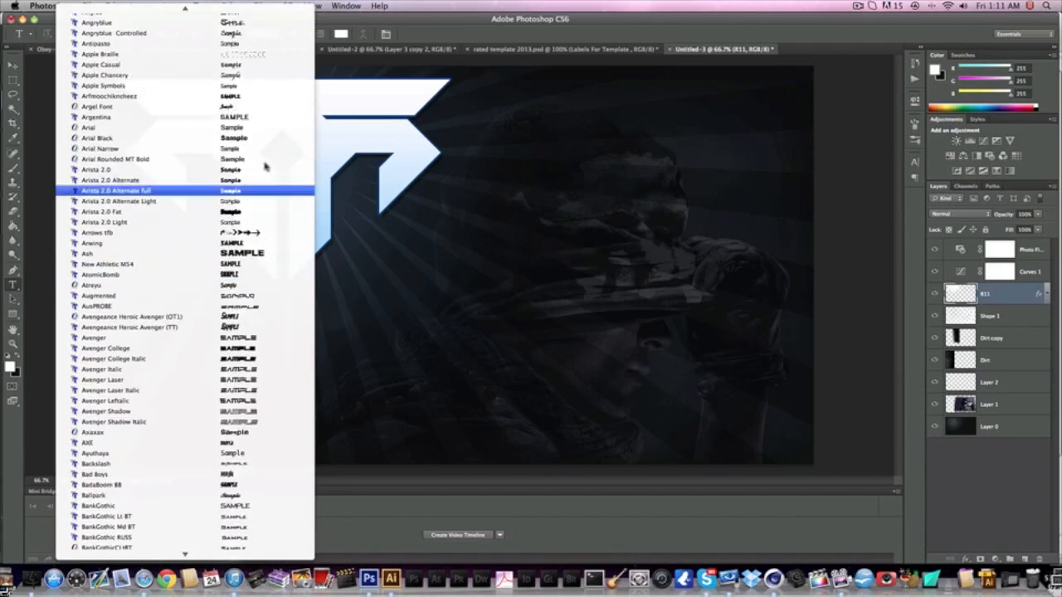
{"action": "scroll", "coordinate": [266, 195], "scroll_direction": "down", "scroll_amount": 20}
{"action": "scroll", "coordinate": [262, 200], "scroll_direction": "down", "scroll_amount": 20}
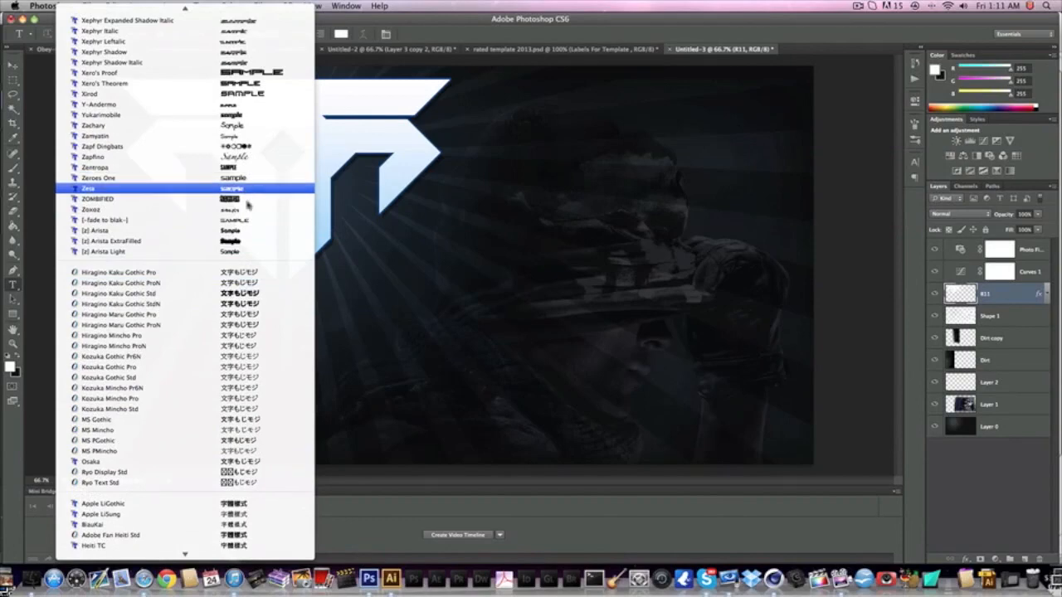
{"action": "key", "text": "Escape"}
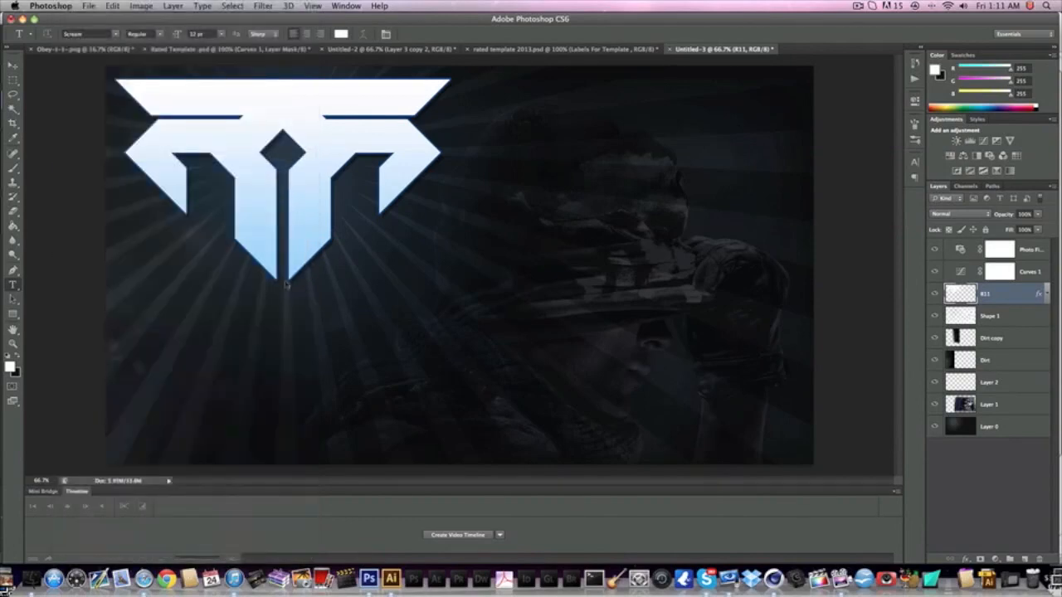
Step: Create a text box over the upper part of the soldier and enter CALL OF DUTY at 72 pt
{"action": "left_click_drag", "start_coordinate": [473, 101], "coordinate": [765, 317]}
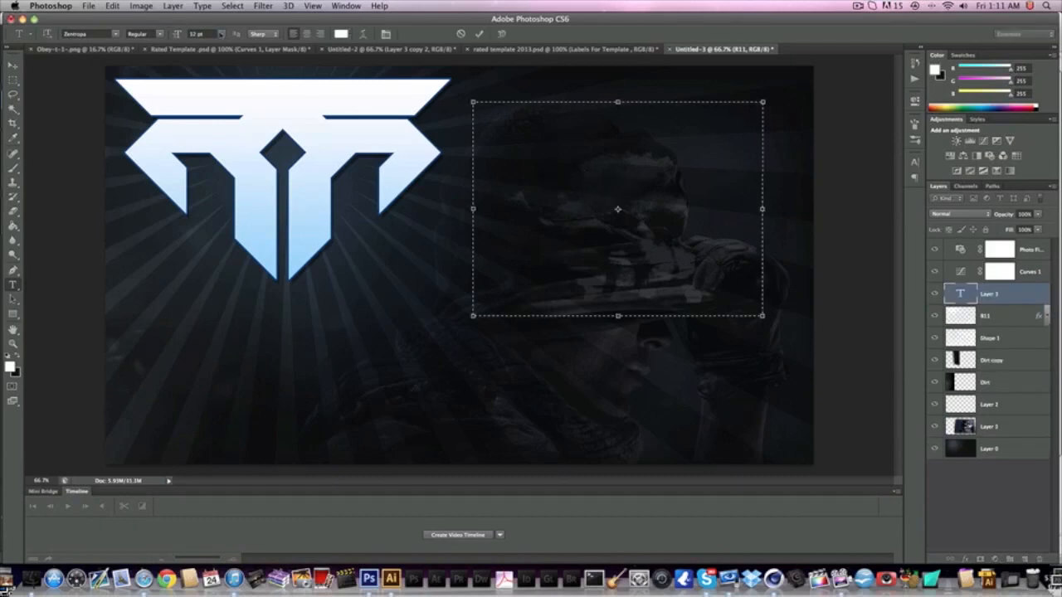
{"action": "left_click", "coordinate": [221, 34]}
{"action": "left_click", "coordinate": [209, 148]}
{"action": "type", "text": "CALL O"}
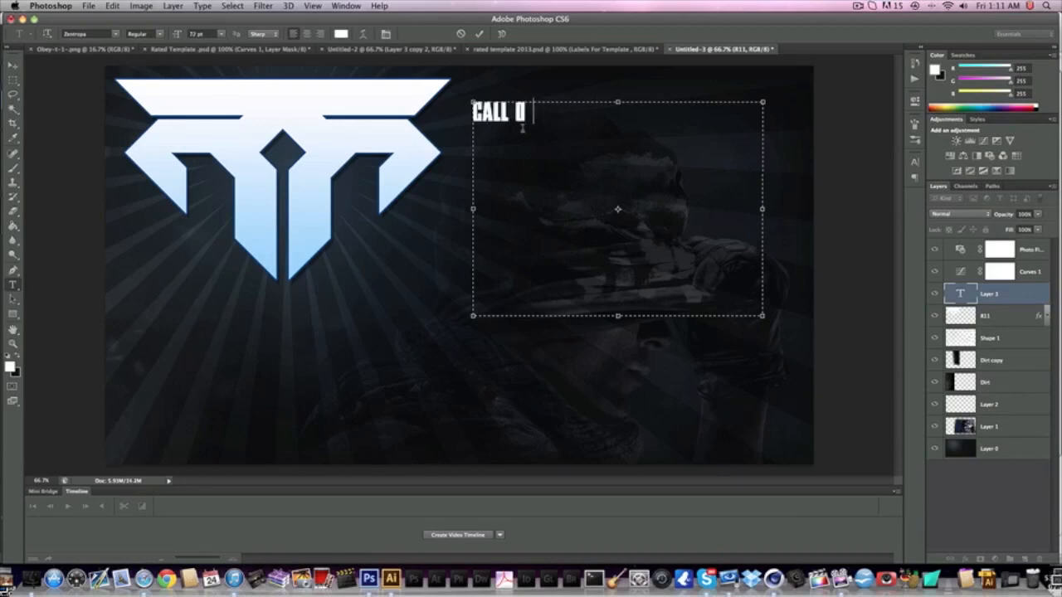
{"action": "type", "text": "F DUTY"}
Step: Enlarge the whole CALL OF DUTY text to a font size of 250 pt
{"action": "left_click_drag", "start_coordinate": [666, 133], "coordinate": [408, 118]}
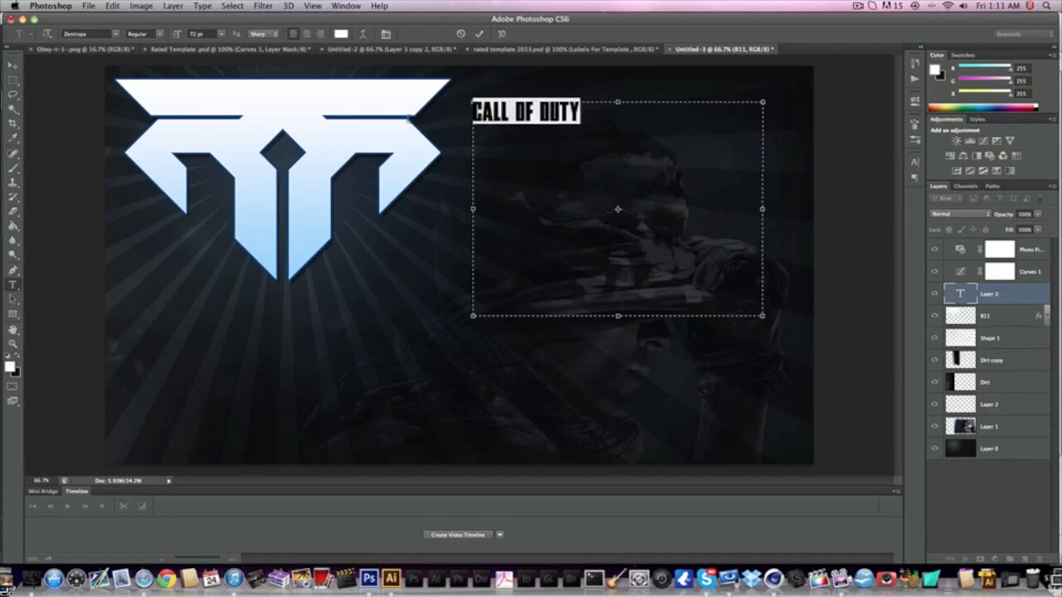
{"action": "left_click", "coordinate": [201, 34]}
{"action": "type", "text": "150"}
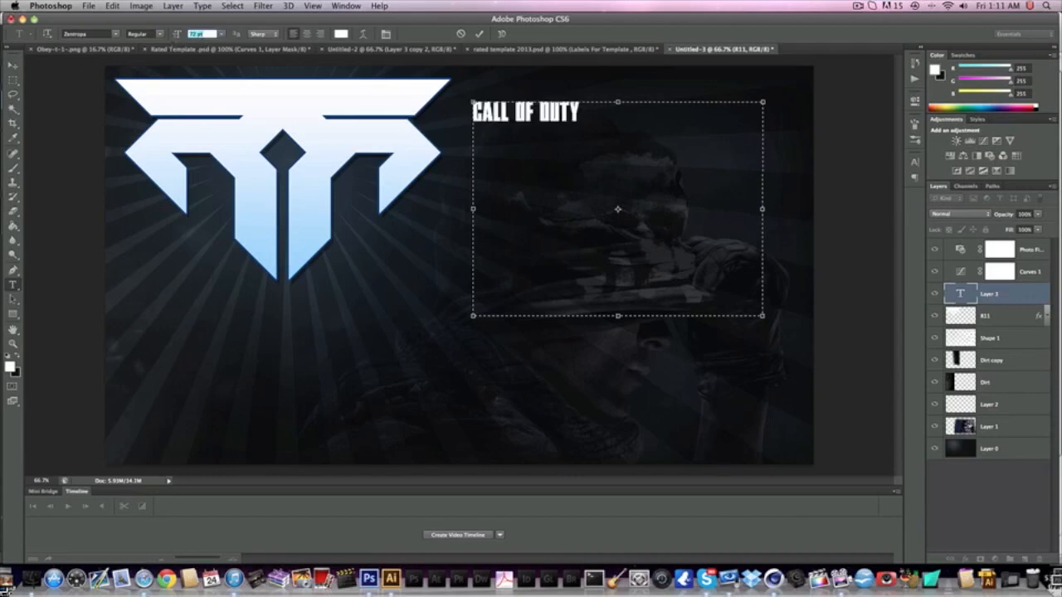
{"action": "key", "text": "Return"}
{"action": "double_click", "coordinate": [199, 35]}
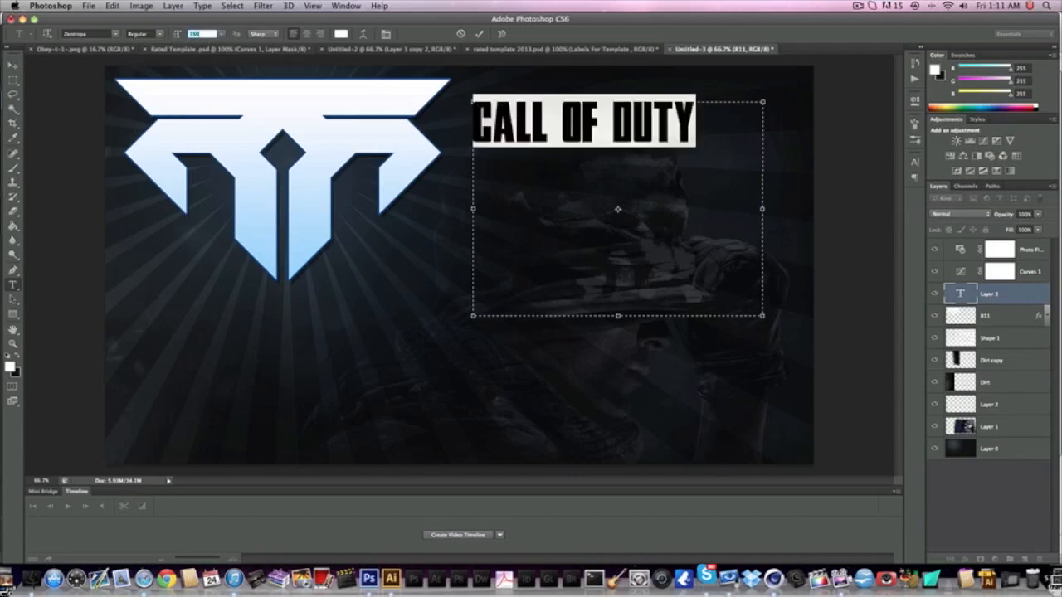
{"action": "type", "text": "210"}
{"action": "key", "text": "Return"}
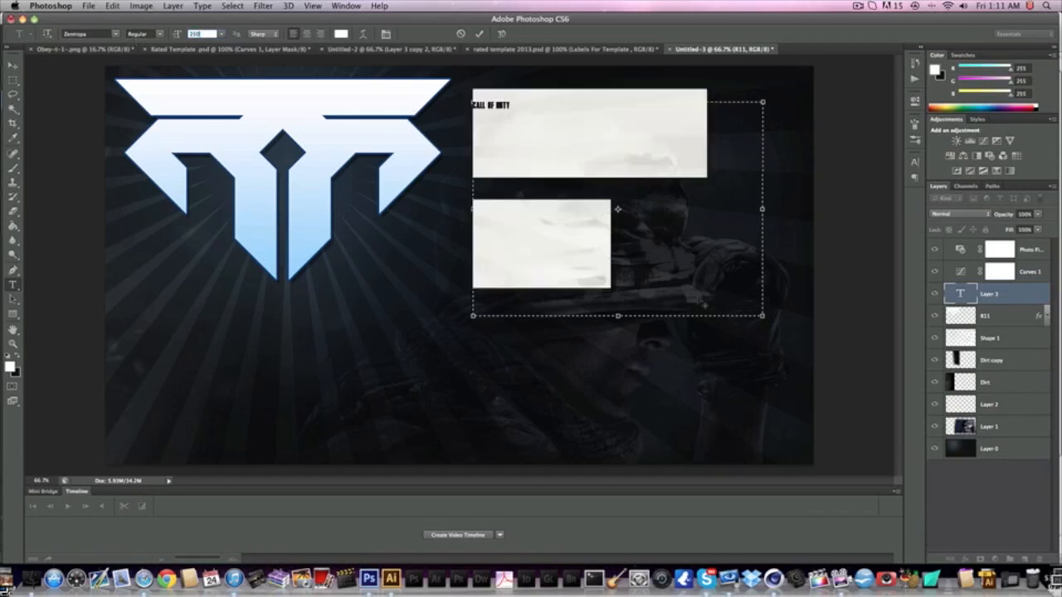
Step: Widen the CALL OF DUTY text box until the title fits on one line, and move it beside the logo over the soldier
{"action": "left_click_drag", "start_coordinate": [762, 316], "coordinate": [853, 322]}
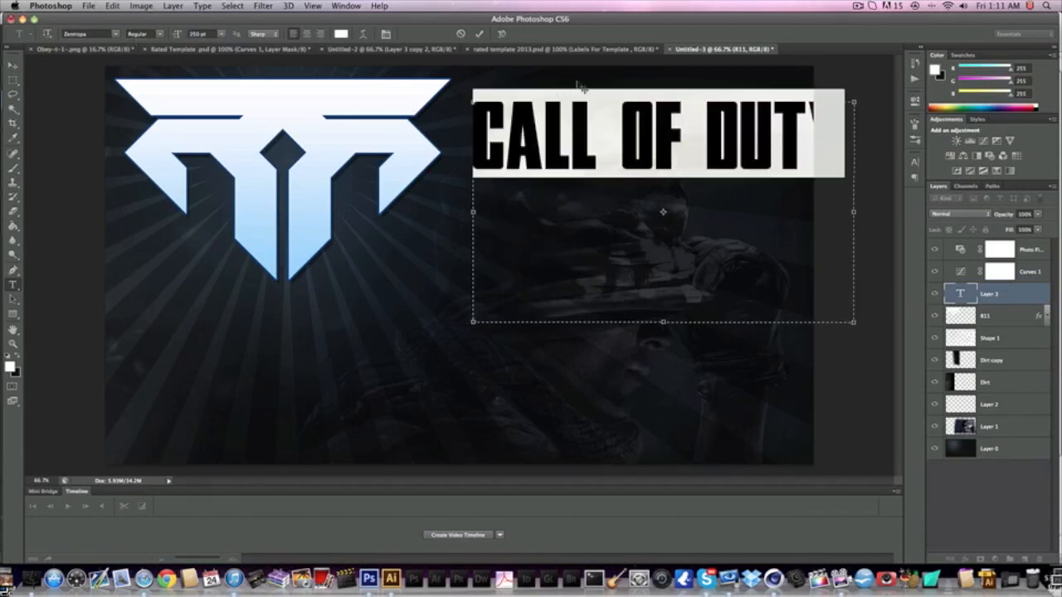
{"action": "left_click_drag", "start_coordinate": [581, 87], "coordinate": [558, 78]}
{"action": "left_click", "coordinate": [12, 64]}
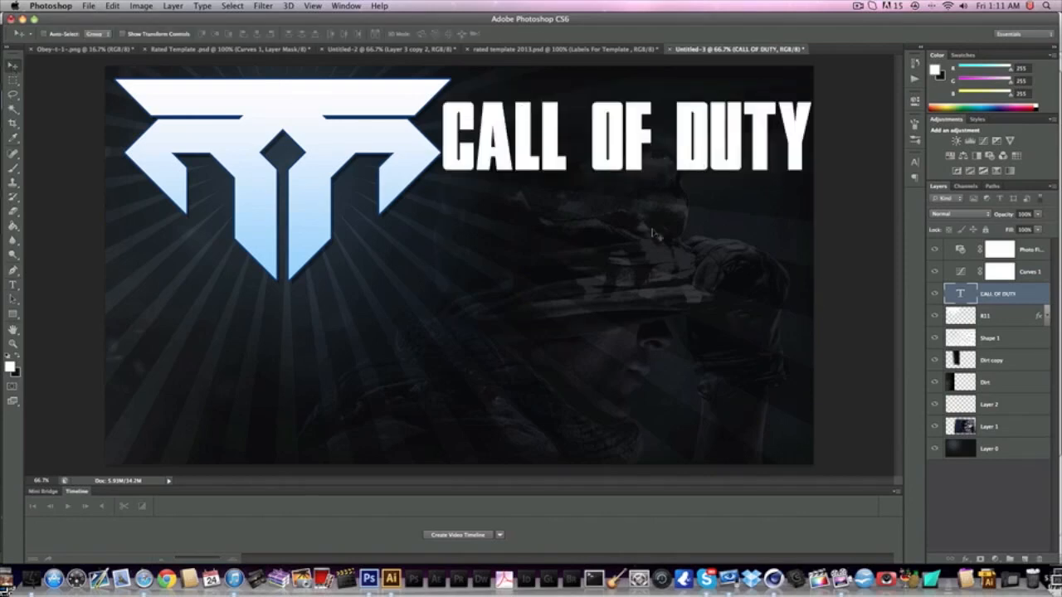
{"action": "mouse_move", "coordinate": [655, 214]}
{"action": "left_mouse_down"}
{"action": "mouse_move", "coordinate": [651, 235]}
{"action": "mouse_move", "coordinate": [639, 206]}
{"action": "mouse_move", "coordinate": [638, 216]}
{"action": "left_mouse_up"}
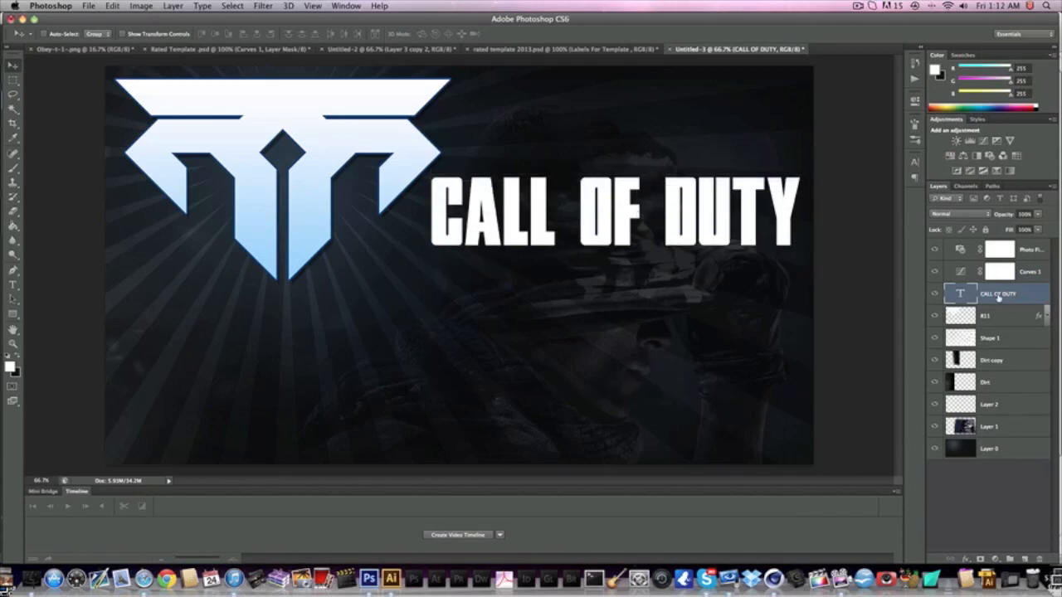
Step: Duplicate the CALL OF DUTY title directly below the original and replace the copy's text with GHOSTS
{"action": "left_click_drag", "start_coordinate": [581, 225], "coordinate": [575, 300]}
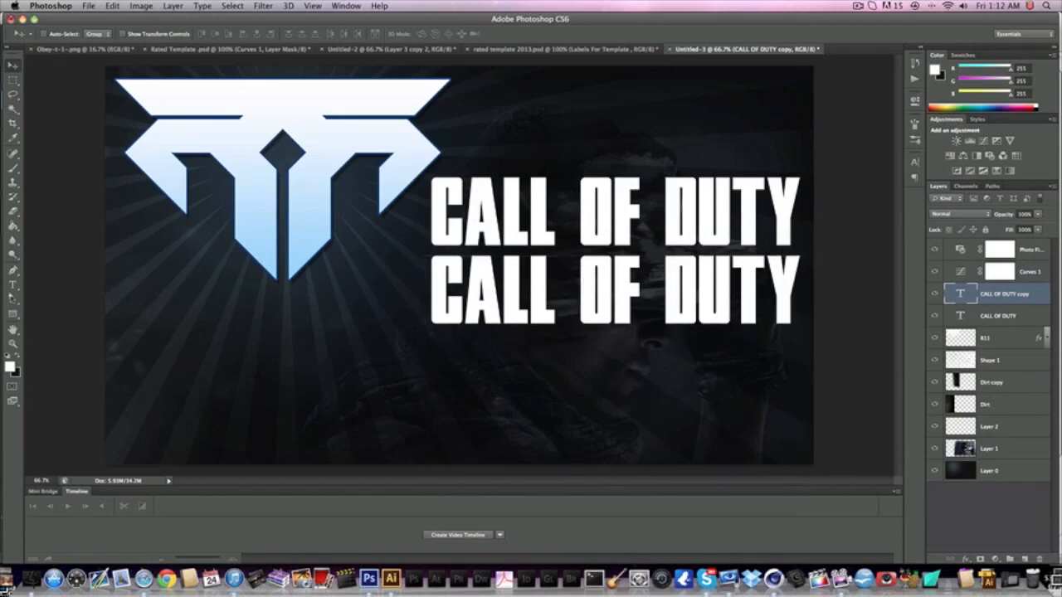
{"action": "key", "text": "t"}
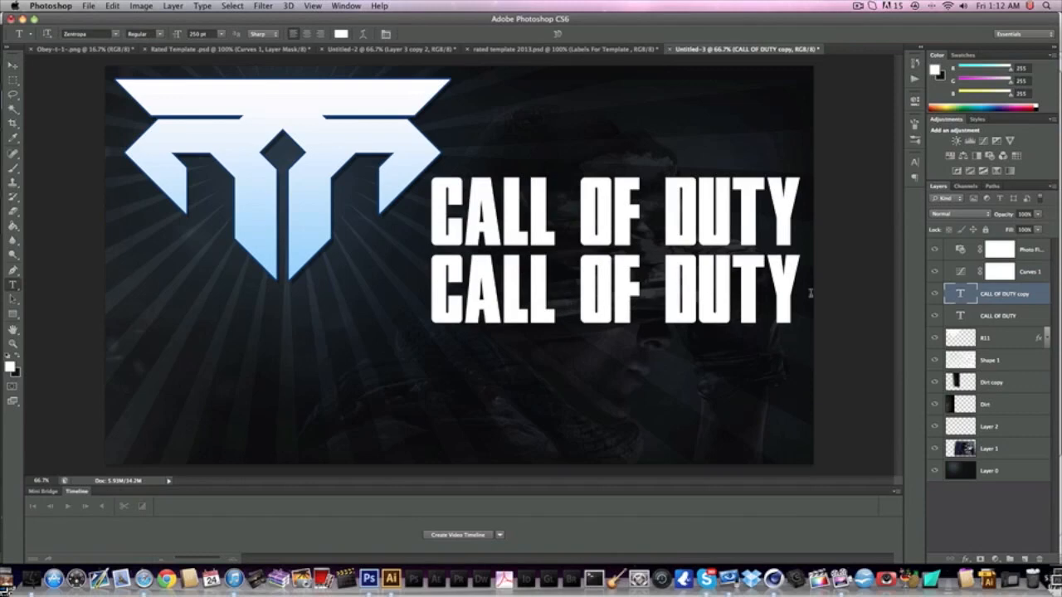
{"action": "left_click", "coordinate": [558, 286]}
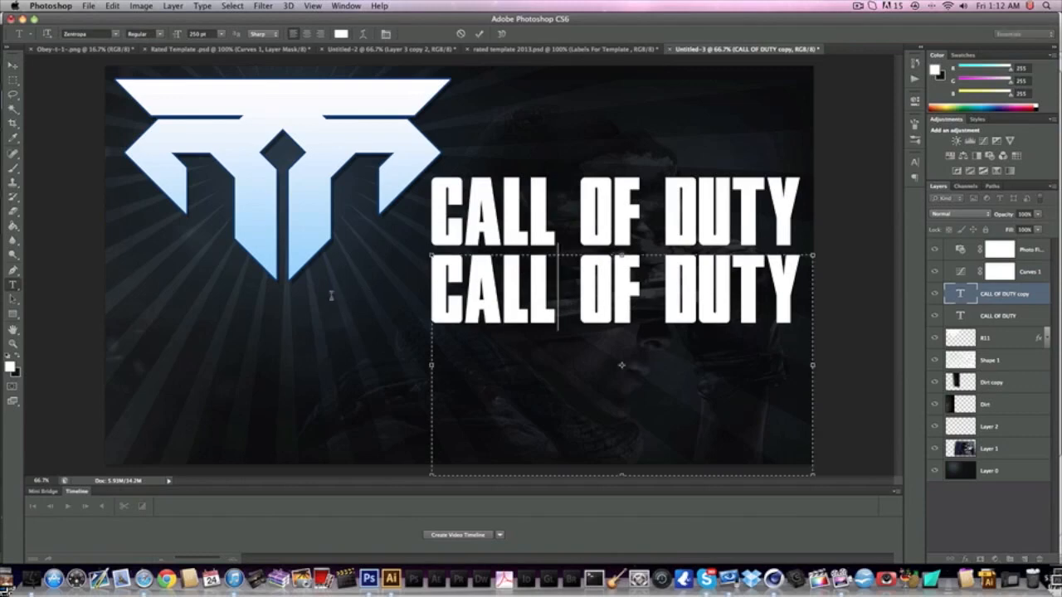
{"action": "key", "text": "super+a"}
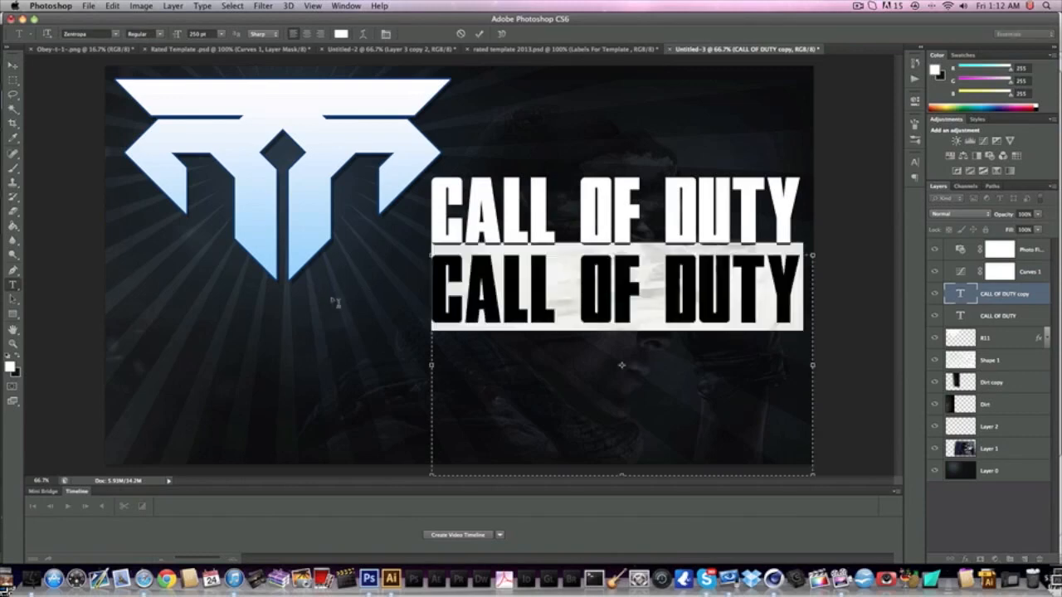
{"action": "type", "text": "GHOSTS"}
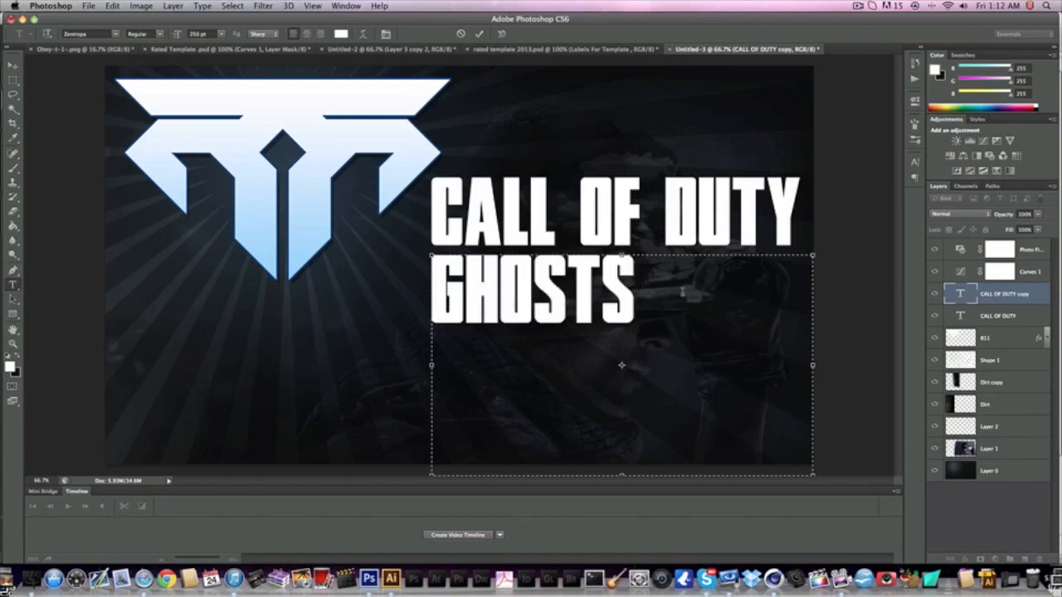
Step: Set the GHOSTS text size to 450 pt so the word spans about the width of the CALL OF DUTY line
{"action": "key", "text": "super+a"}
{"action": "left_click", "coordinate": [201, 34]}
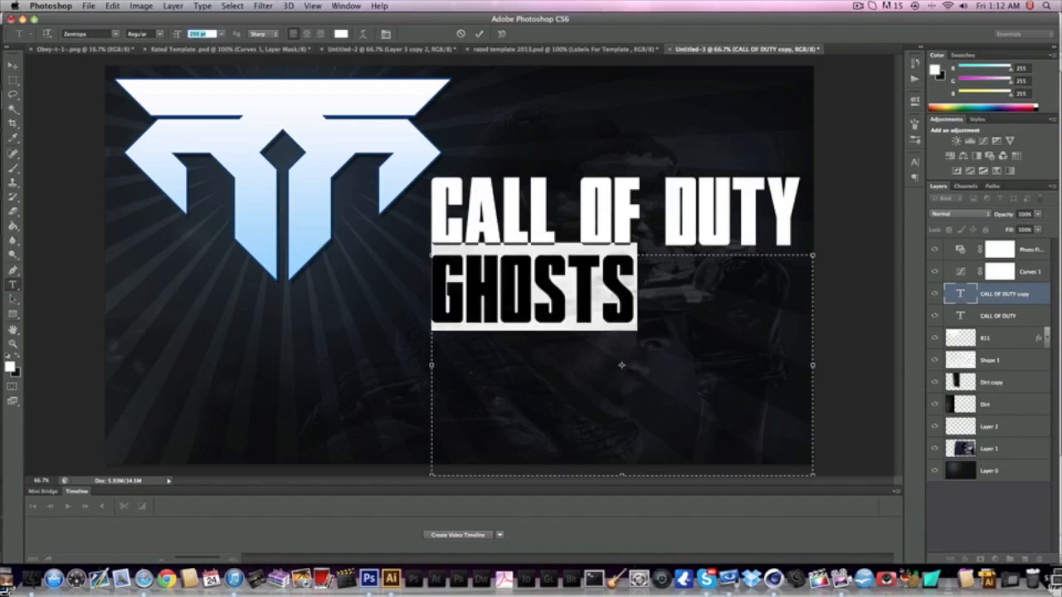
{"action": "type", "text": "500"}
{"action": "key", "text": "Return"}
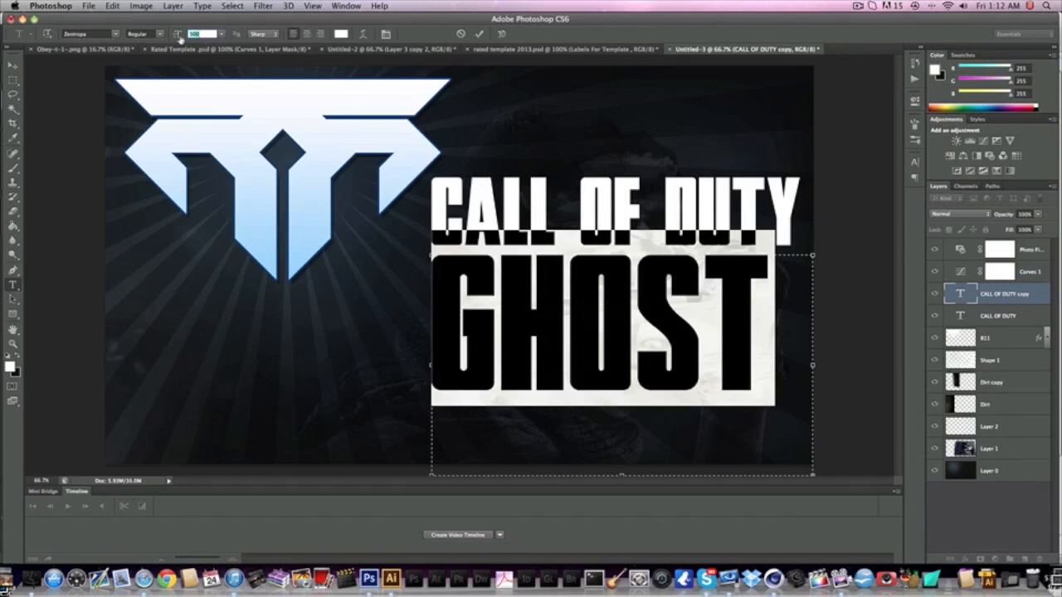
{"action": "type", "text": "450"}
{"action": "key", "text": "Return"}
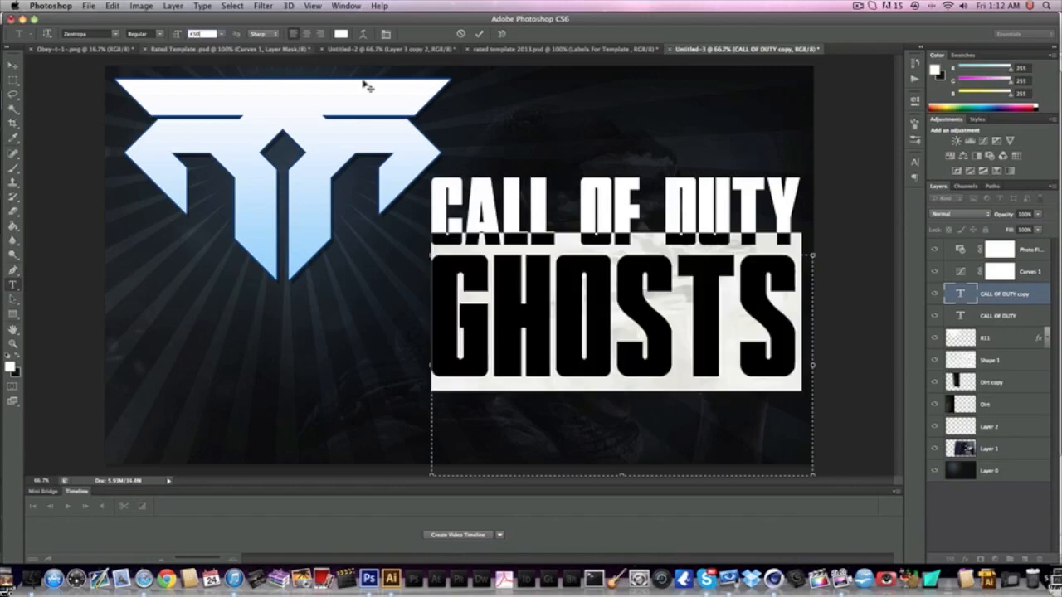
{"action": "left_click", "coordinate": [12, 65]}
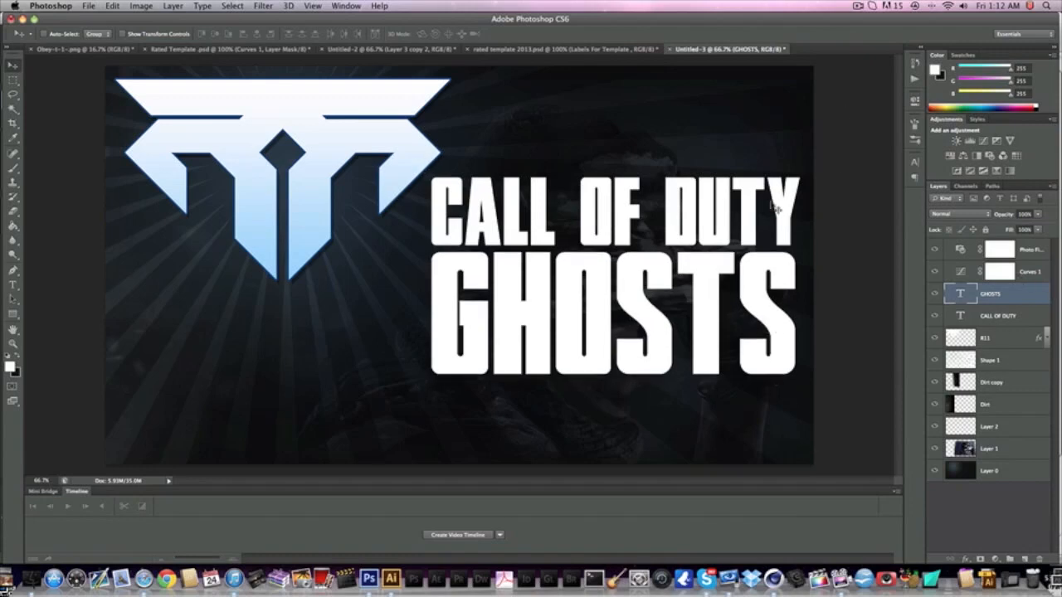
Step: Duplicate the GHOSTS text layer and shift the copy straight down until its letters end just above the canvas's lower edge
{"action": "key", "text": "super+j"}
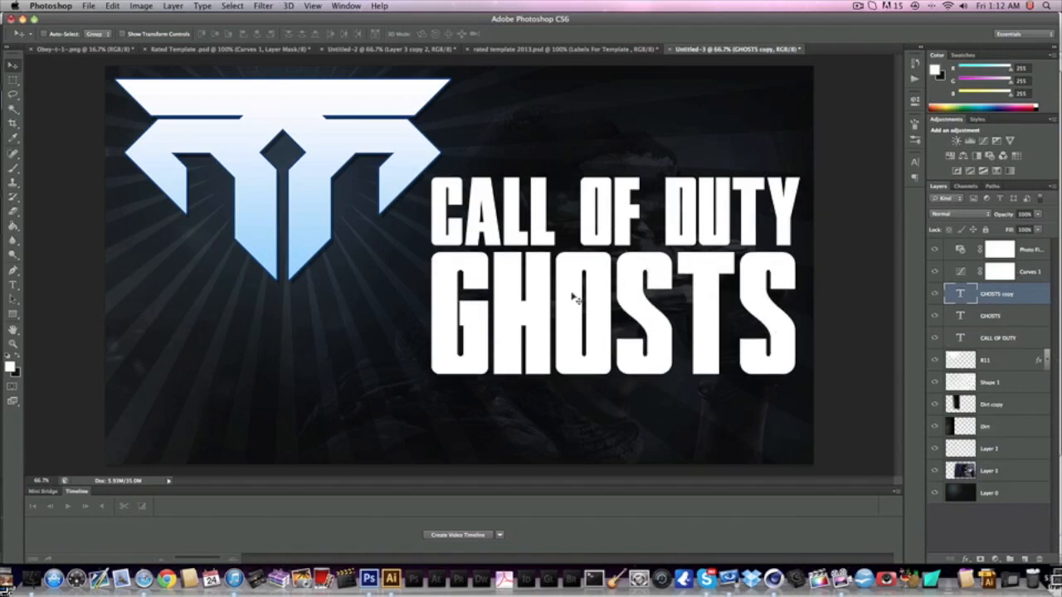
{"action": "key", "text": "shift+Down"}
{"action": "key", "text": "shift+Down"}
{"action": "key", "text": "shift+Down"}
{"action": "key", "text": "shift+Down"}
{"action": "key", "text": "shift+Down"}
{"action": "key", "text": "shift+Down"}
{"action": "key", "text": "shift+Down"}
{"action": "key", "text": "shift+Down"}
{"action": "key", "text": "shift+Down"}
{"action": "key", "text": "shift+Down"}
{"action": "key", "text": "shift+Down"}
{"action": "key", "text": "shift+Down"}
{"action": "key", "text": "shift+Down"}
{"action": "key", "text": "shift+Down"}
{"action": "key", "text": "shift+Down"}
{"action": "key", "text": "shift+Down"}
{"action": "key", "text": "shift+Down"}
{"action": "key", "text": "shift+Down"}
{"action": "key", "text": "shift+Down"}
{"action": "key", "text": "shift+Down"}
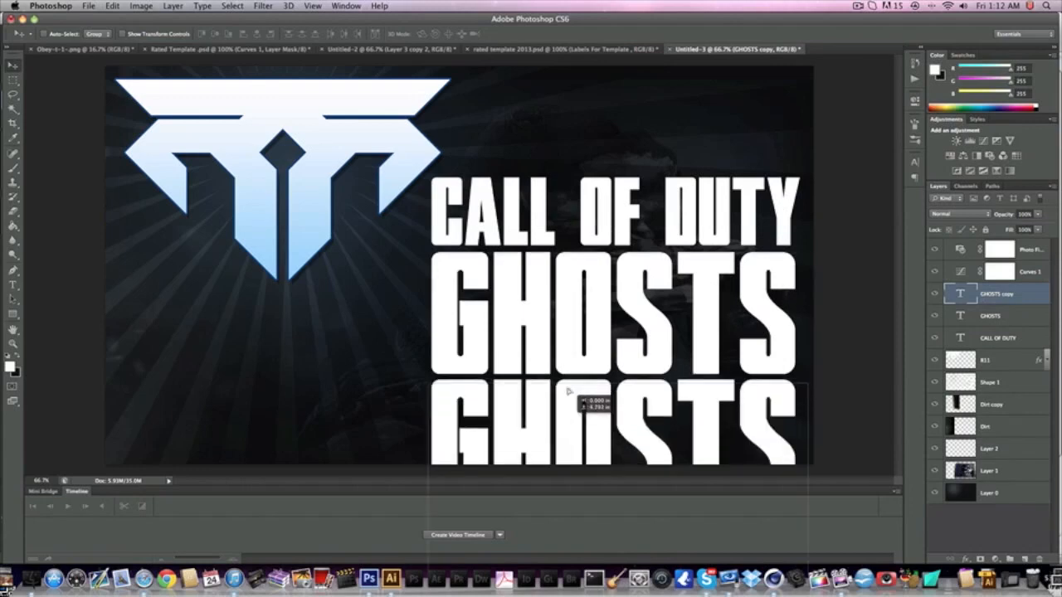
{"action": "key", "text": "shift+Up"}
{"action": "key", "text": "shift+Up"}
{"action": "key", "text": "shift+Up"}
{"action": "key", "text": "shift+Up"}
{"action": "key", "text": "shift+Up"}
{"action": "key", "text": "shift+Up"}
{"action": "key", "text": "shift+Up"}
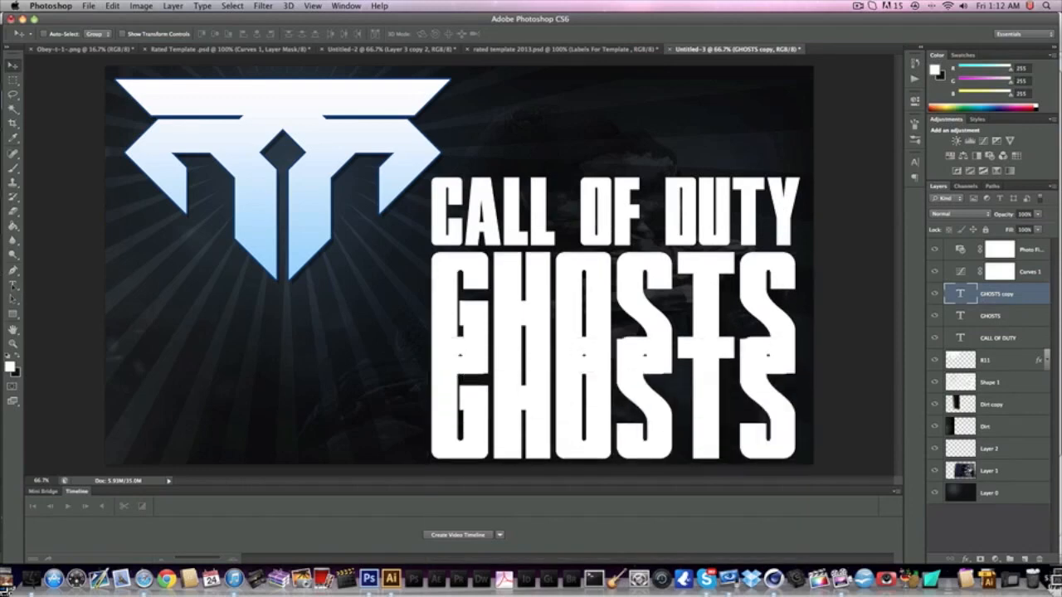
{"action": "key", "text": "shift+Up"}
Step: Replace the text of the lower GHOSTS copy with REVIEW
{"action": "key", "text": "t"}
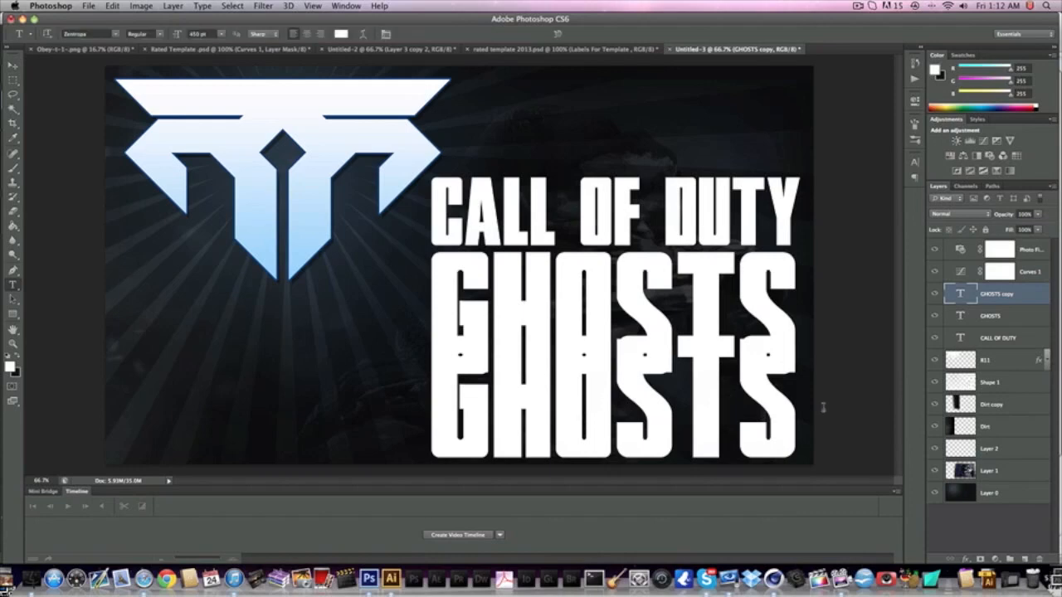
{"action": "left_click", "coordinate": [619, 446]}
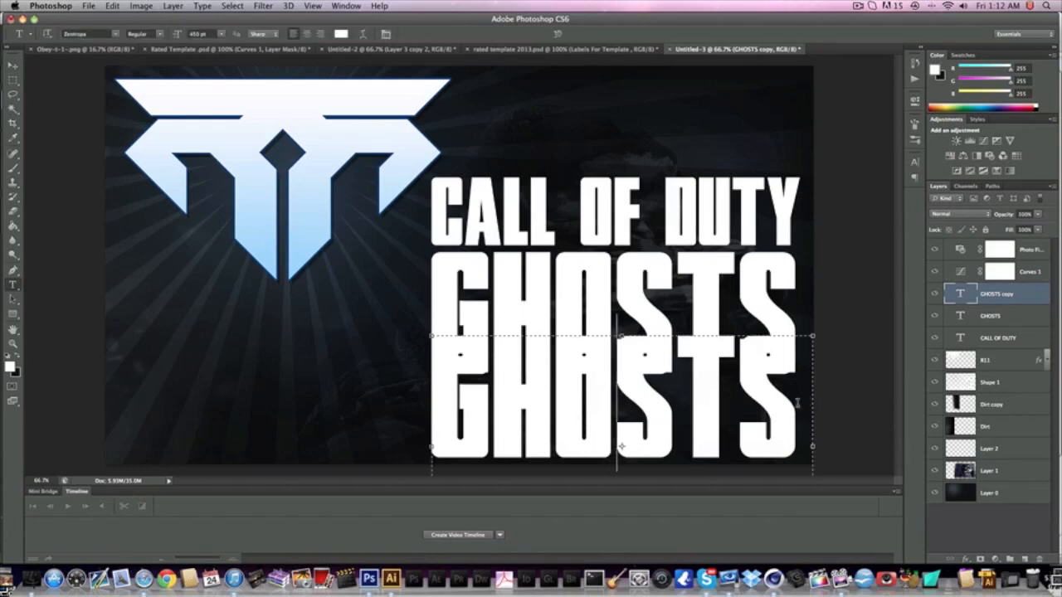
{"action": "key", "text": "super+a"}
{"action": "key", "text": "Left"}
{"action": "key", "text": "Right"}
{"action": "key", "text": "Right"}
{"action": "key", "text": "Right"}
{"action": "key", "text": "Right"}
{"action": "key", "text": "Right"}
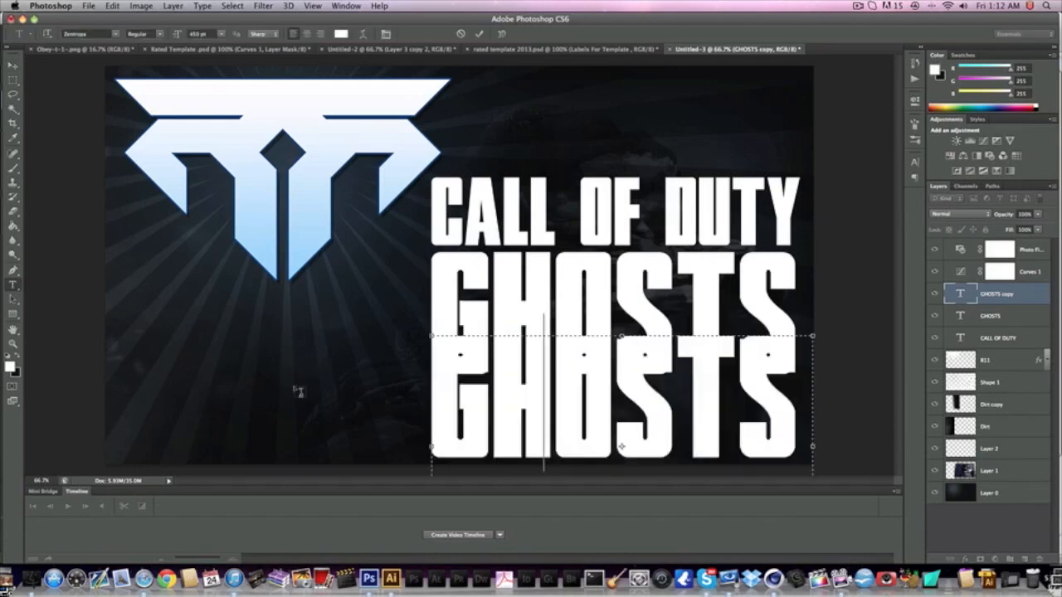
{"action": "key", "text": "super+a"}
{"action": "type", "text": "REVT"}
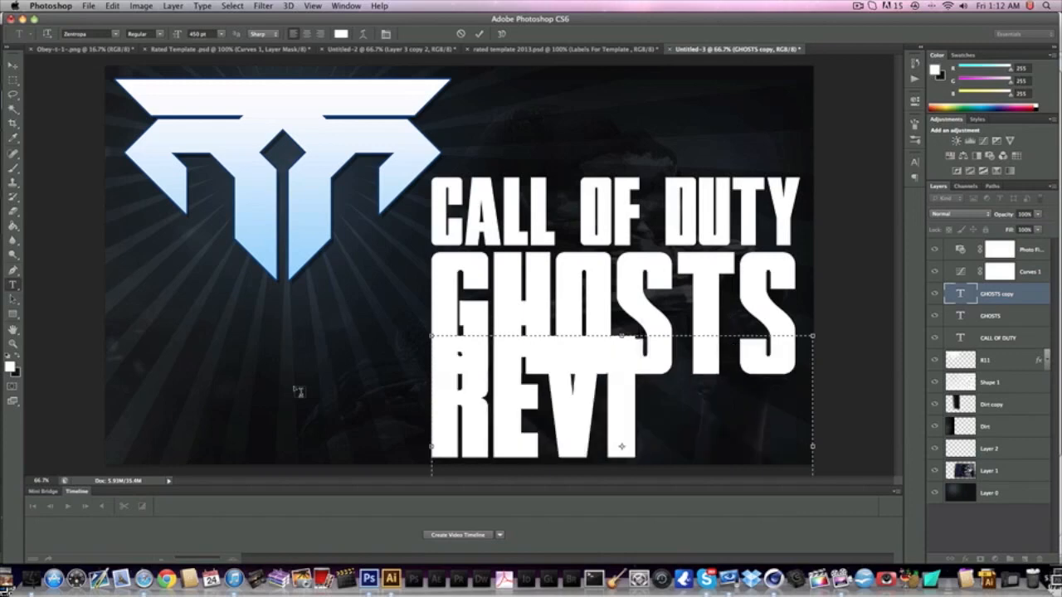
{"action": "type", "text": "EW"}
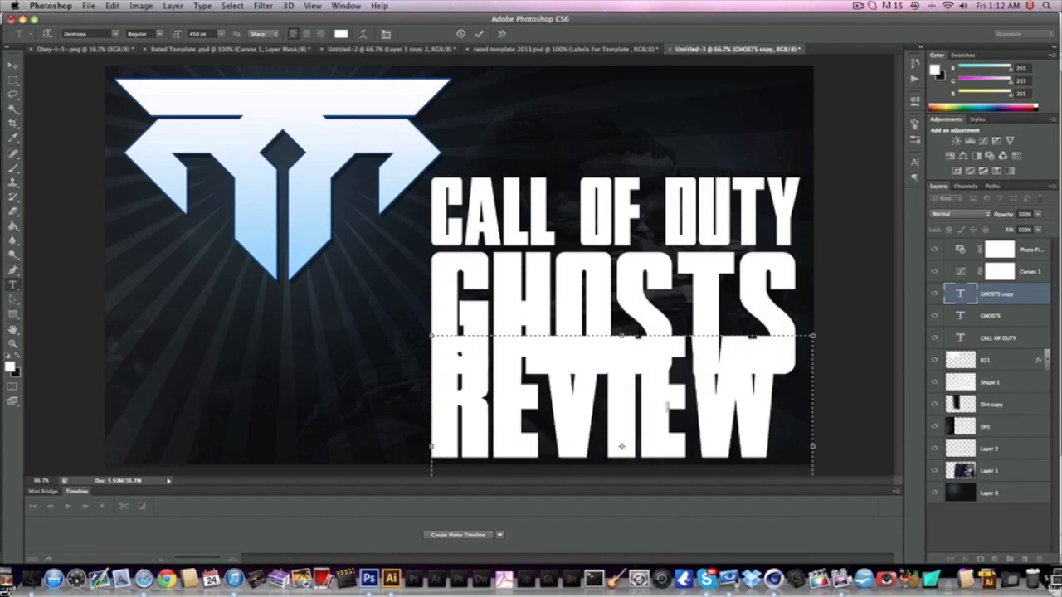
{"action": "left_click_drag", "start_coordinate": [760, 408], "coordinate": [415, 390]}
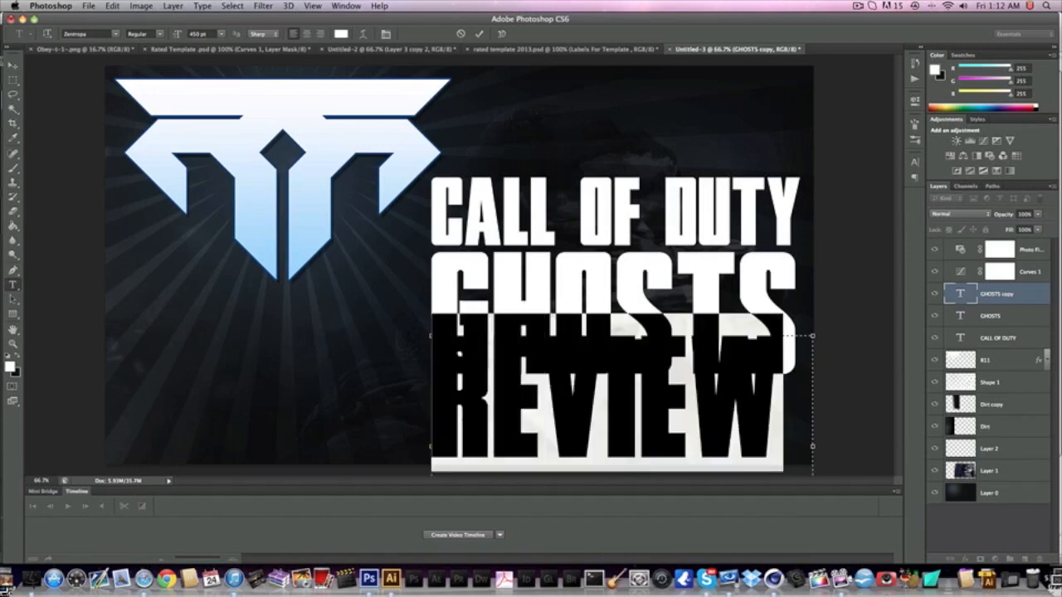
{"action": "left_click", "coordinate": [12, 65]}
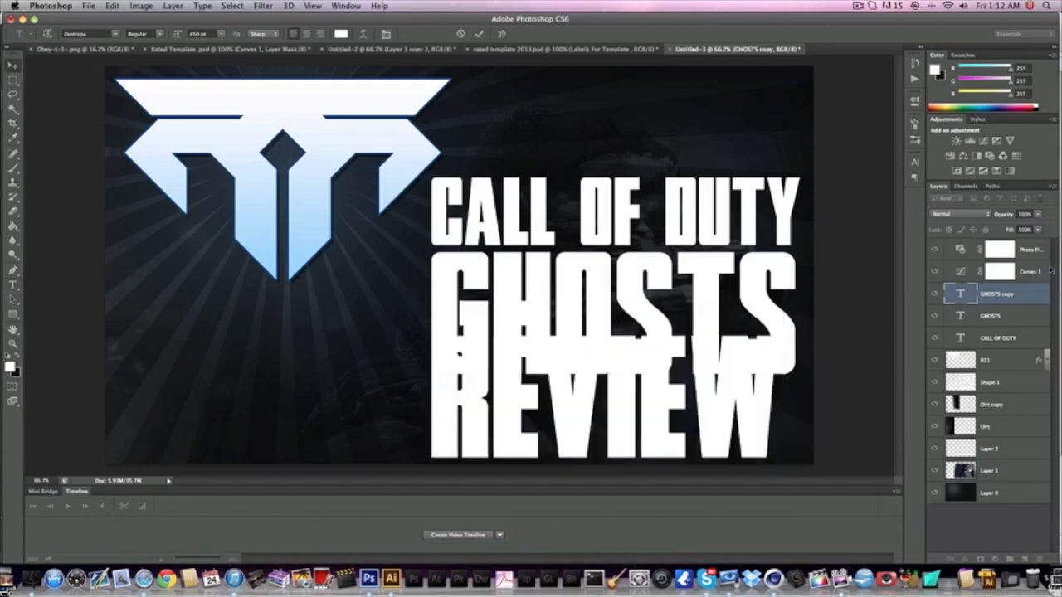
Step: Select the GHOSTS and CALL OF DUTY text layers together and move them straight up clear of the REVIEW line
{"action": "left_click", "coordinate": [1006, 330]}
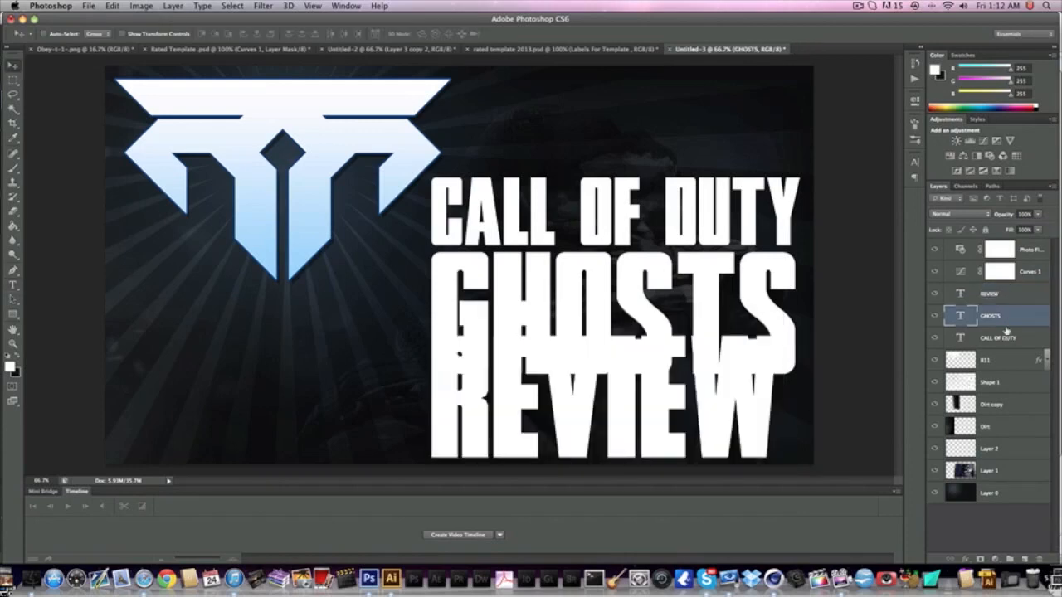
{"action": "left_click", "coordinate": [693, 225], "text": "shift+super"}
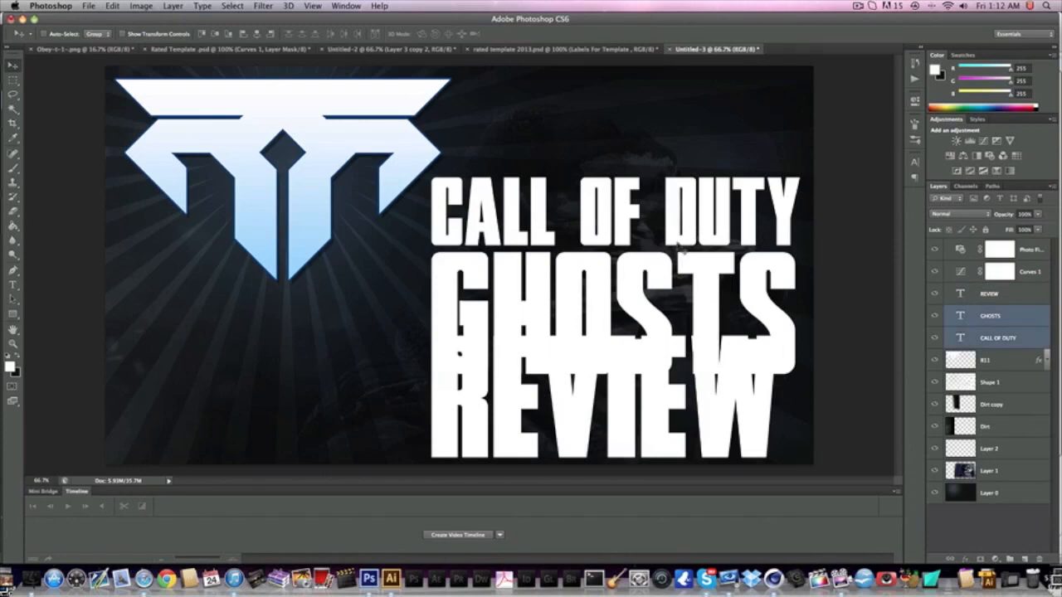
{"action": "left_click_drag", "start_coordinate": [677, 232], "coordinate": [677, 179]}
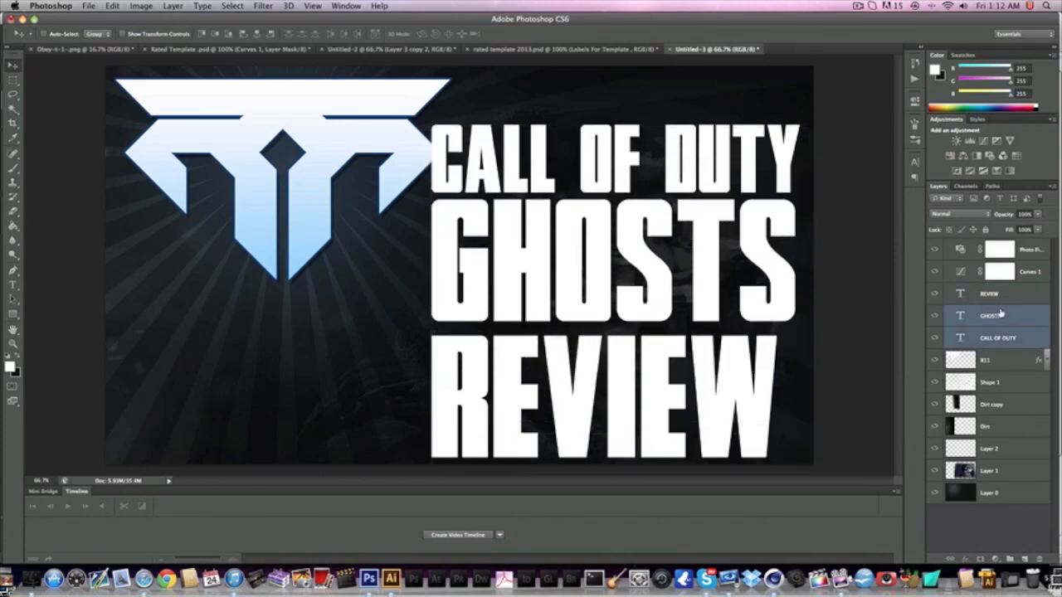
Step: Replace the REVIEW text with GAMEPLAY and widen its text box so the whole word fits on one line
{"action": "left_click", "coordinate": [974, 302]}
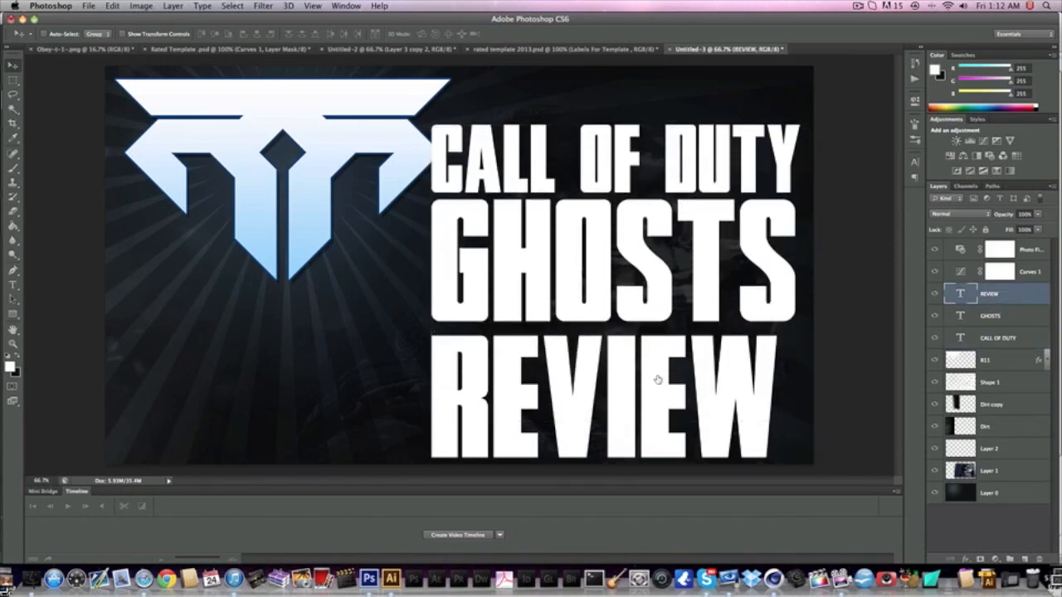
{"action": "left_click", "coordinate": [13, 284]}
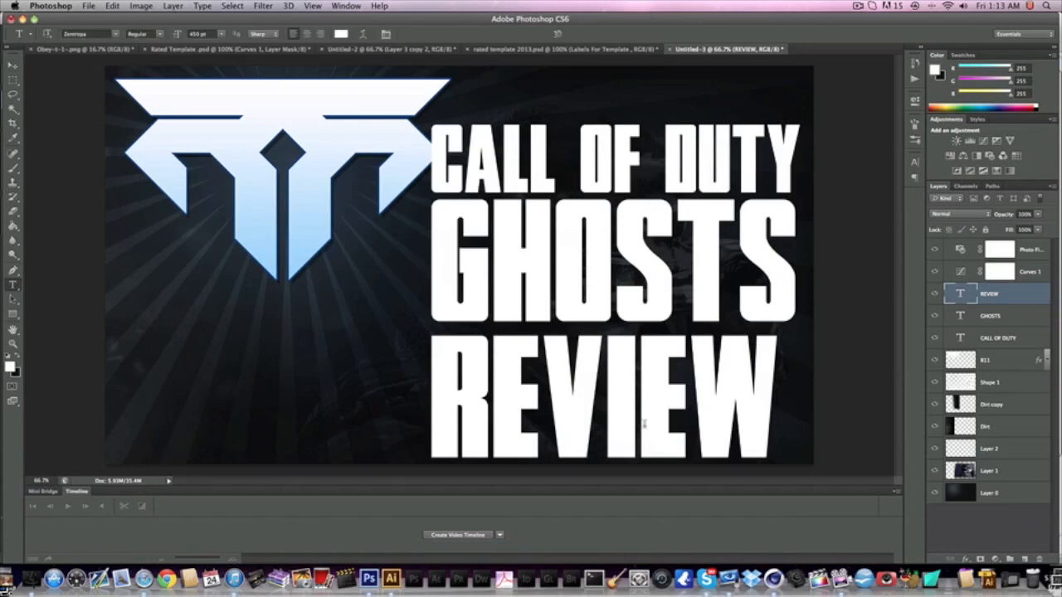
{"action": "left_click", "coordinate": [809, 419]}
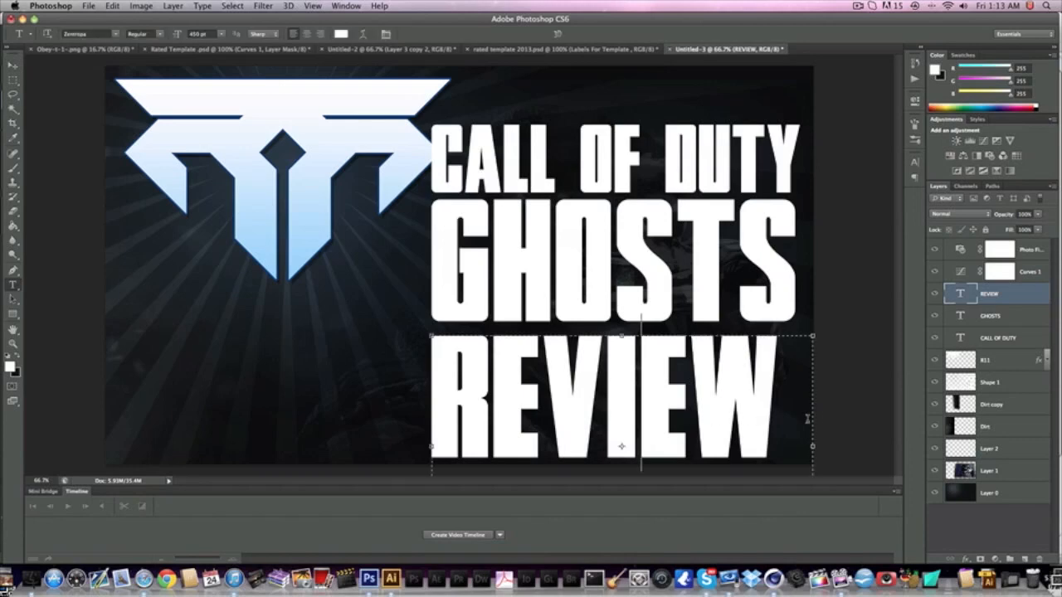
{"action": "key", "text": "super+a"}
{"action": "type", "text": "GAME"}
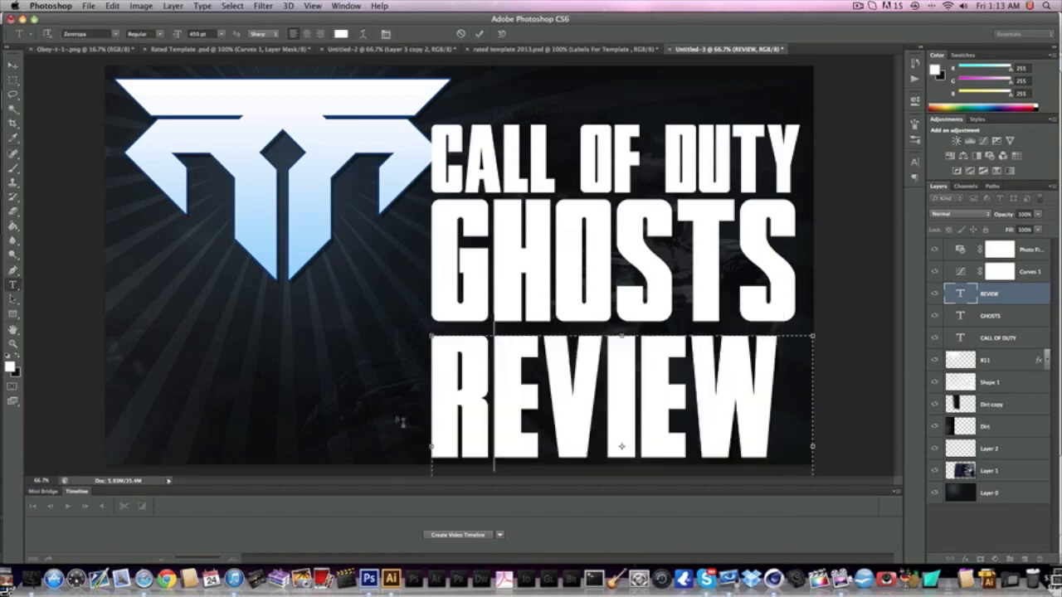
{"action": "type", "text": "PLAY"}
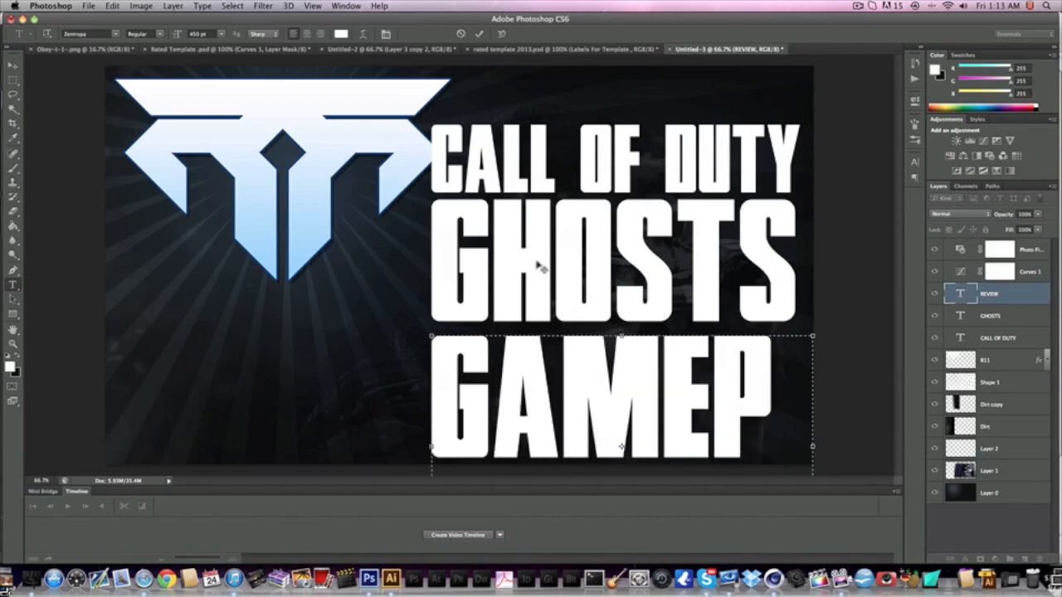
{"action": "left_click_drag", "start_coordinate": [535, 262], "coordinate": [389, 168]}
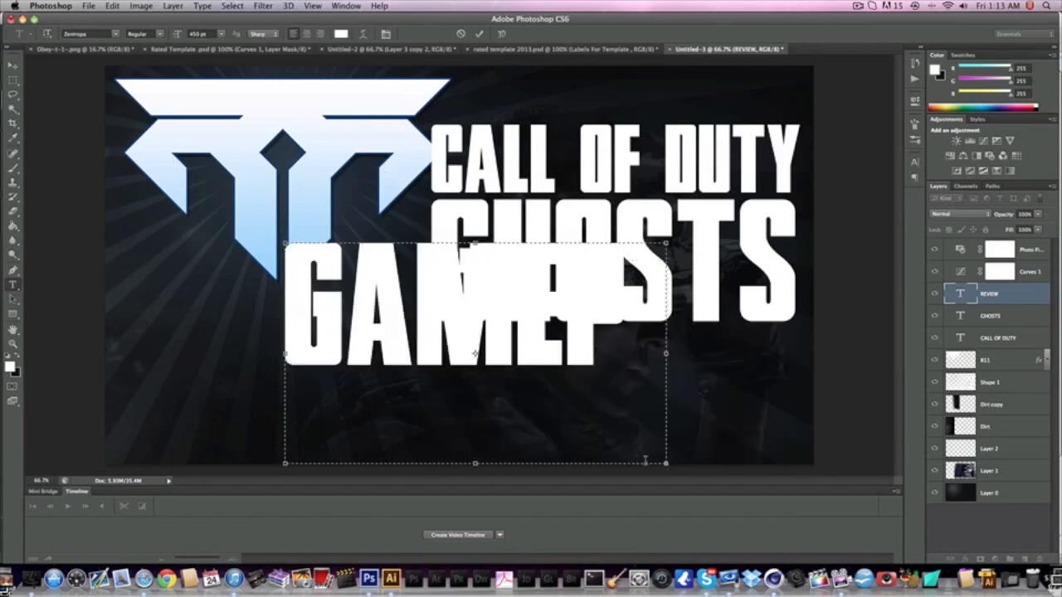
{"action": "left_click_drag", "start_coordinate": [669, 466], "coordinate": [872, 464]}
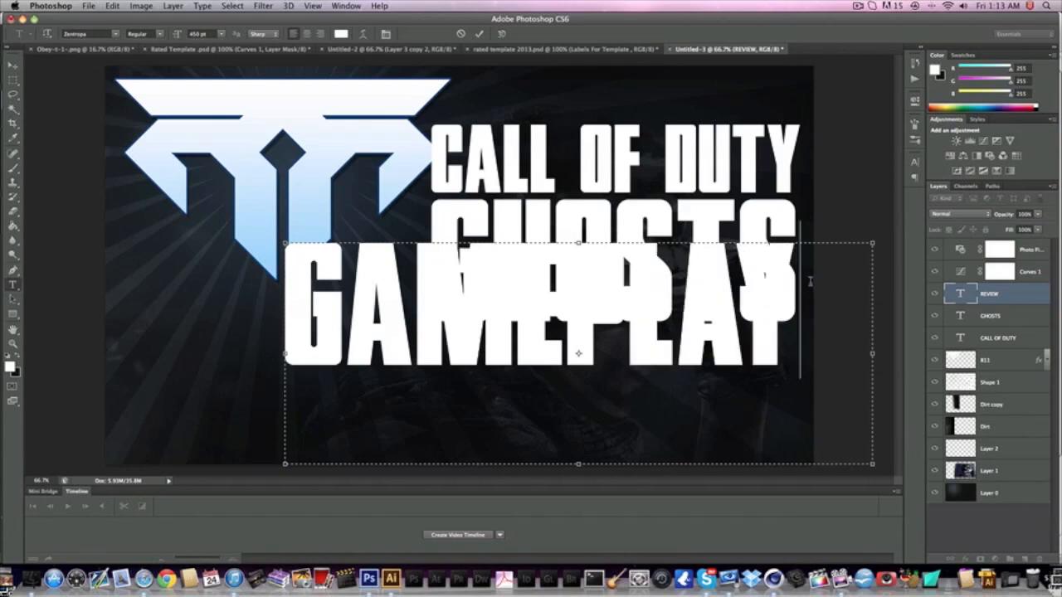
Step: Set the GAMEPLAY text size to 400 pt and move the word below GHOSTS, lining up their right edges
{"action": "left_click_drag", "start_coordinate": [802, 346], "coordinate": [173, 304]}
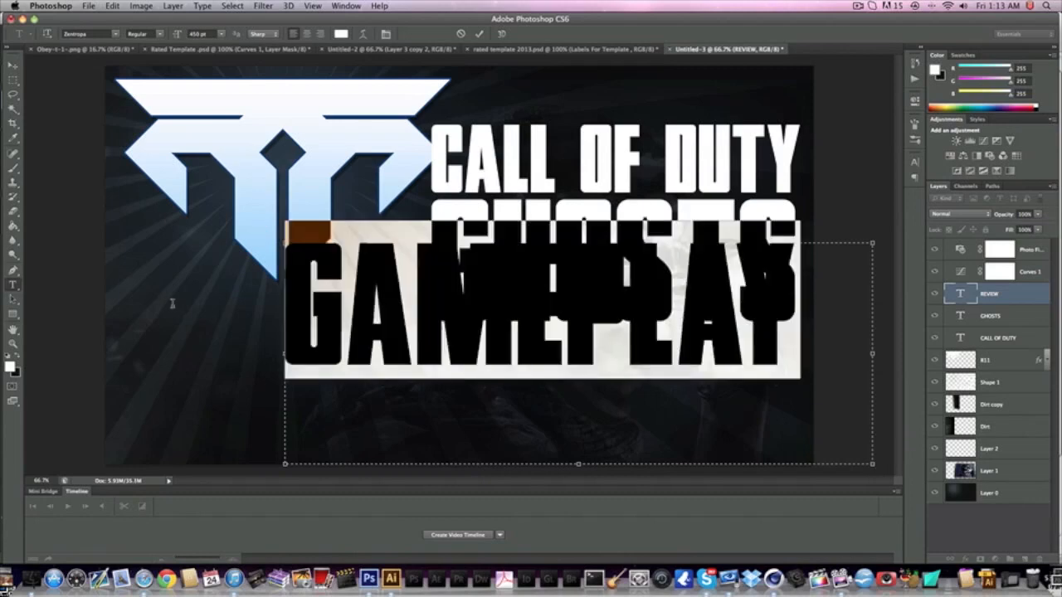
{"action": "double_click", "coordinate": [211, 34]}
{"action": "type", "text": "400"}
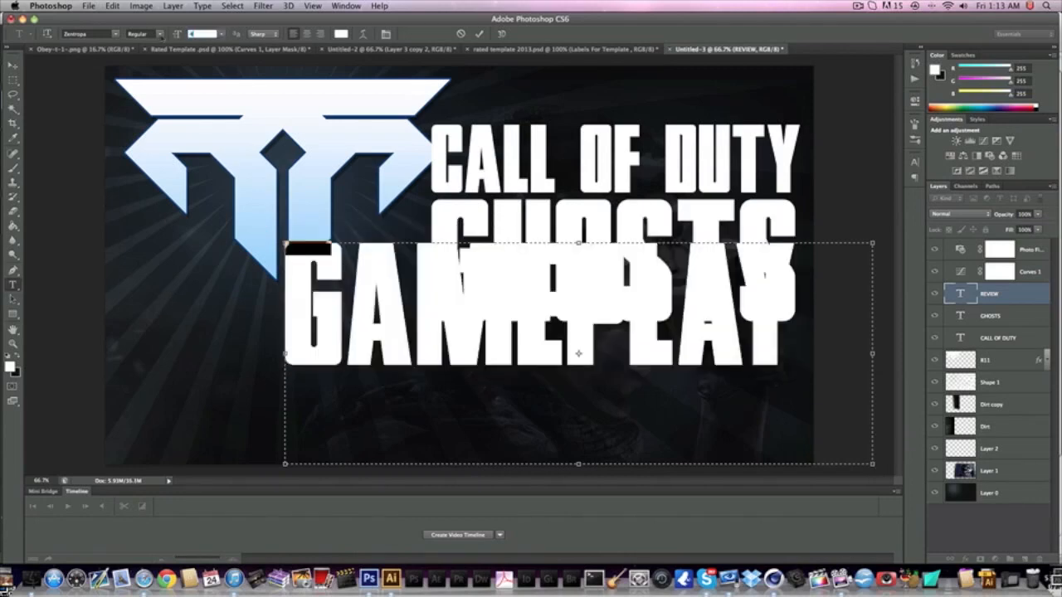
{"action": "key", "text": "Return"}
{"action": "key", "text": "ctrl+Return"}
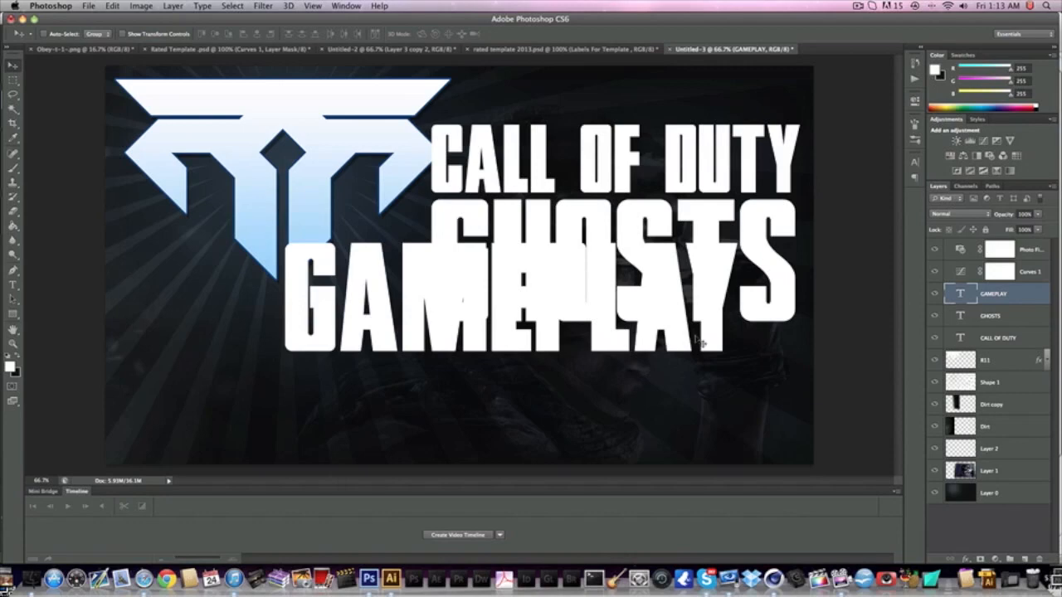
{"action": "left_click_drag", "start_coordinate": [703, 340], "coordinate": [751, 419]}
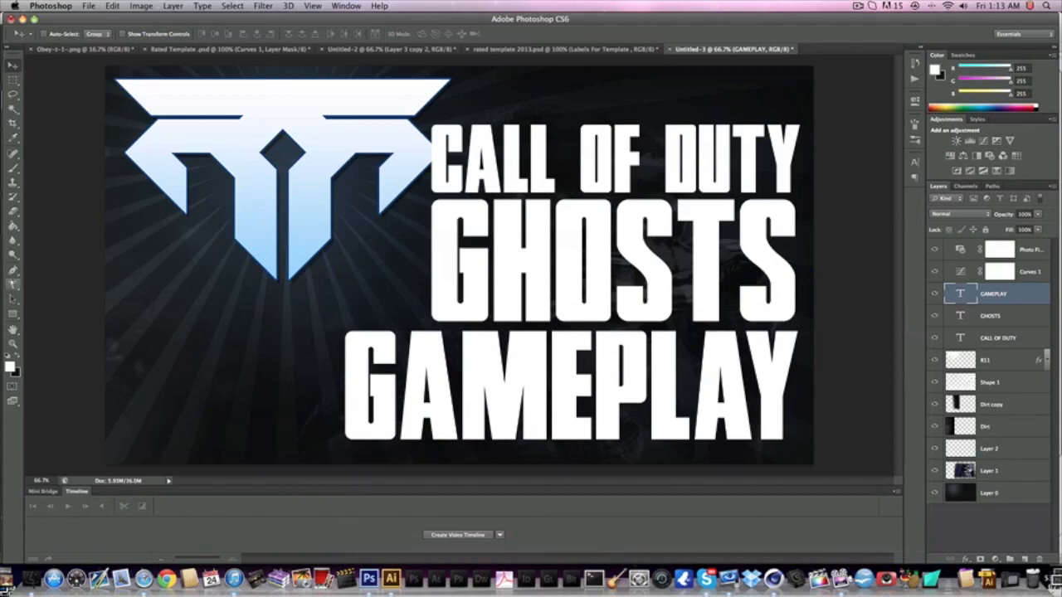
Step: Reduce the GAMEPLAY text to 350 pt and move it right so its end lines up with the lines above
{"action": "left_click", "coordinate": [13, 284]}
{"action": "left_click", "coordinate": [788, 392]}
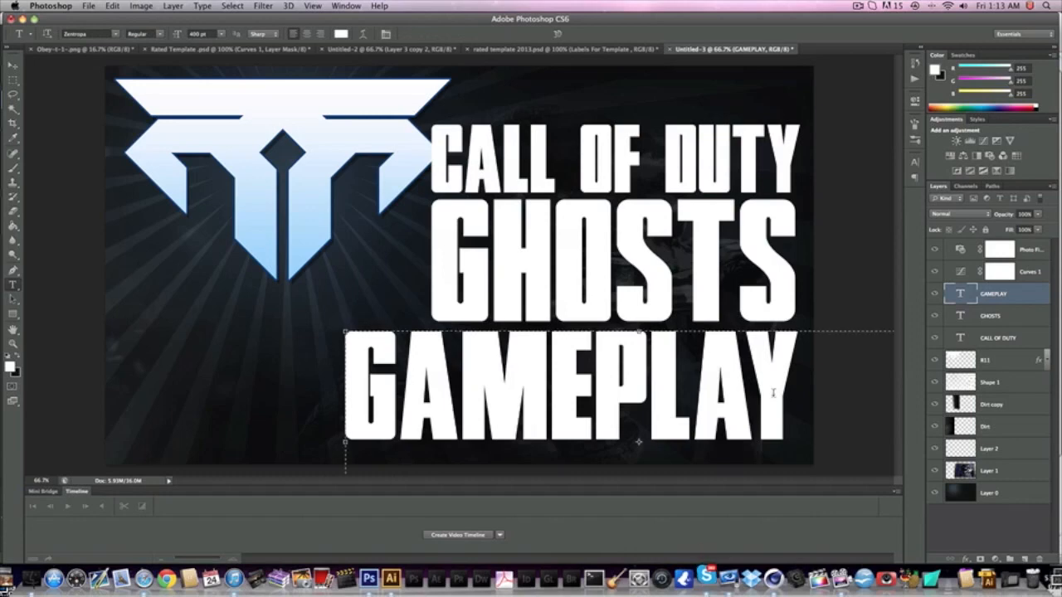
{"action": "key", "text": "super+a"}
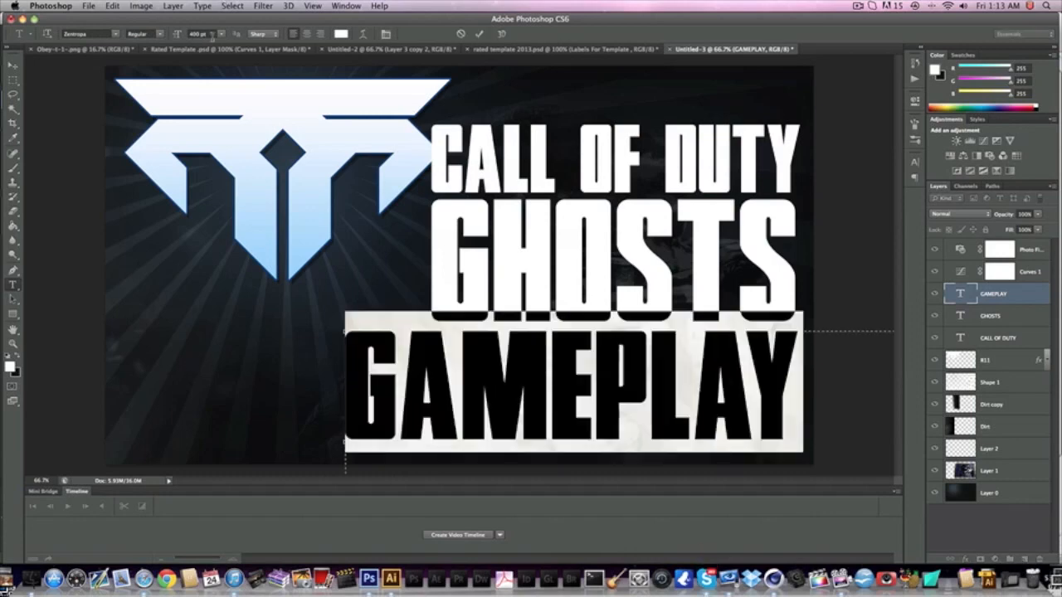
{"action": "left_click_drag", "start_coordinate": [205, 35], "coordinate": [176, 39]}
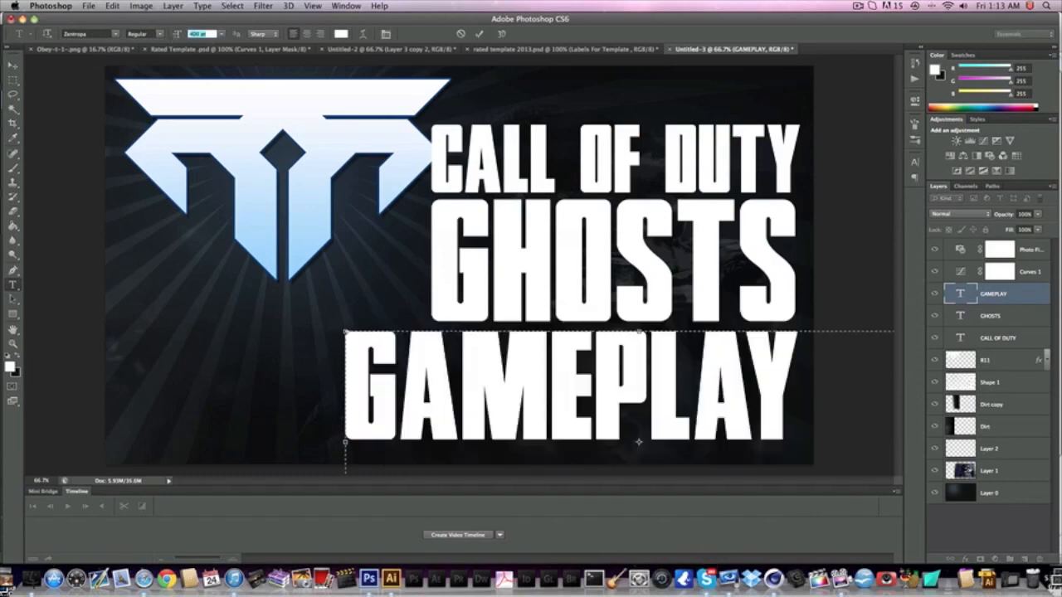
{"action": "type", "text": "350"}
{"action": "left_click", "coordinate": [12, 66]}
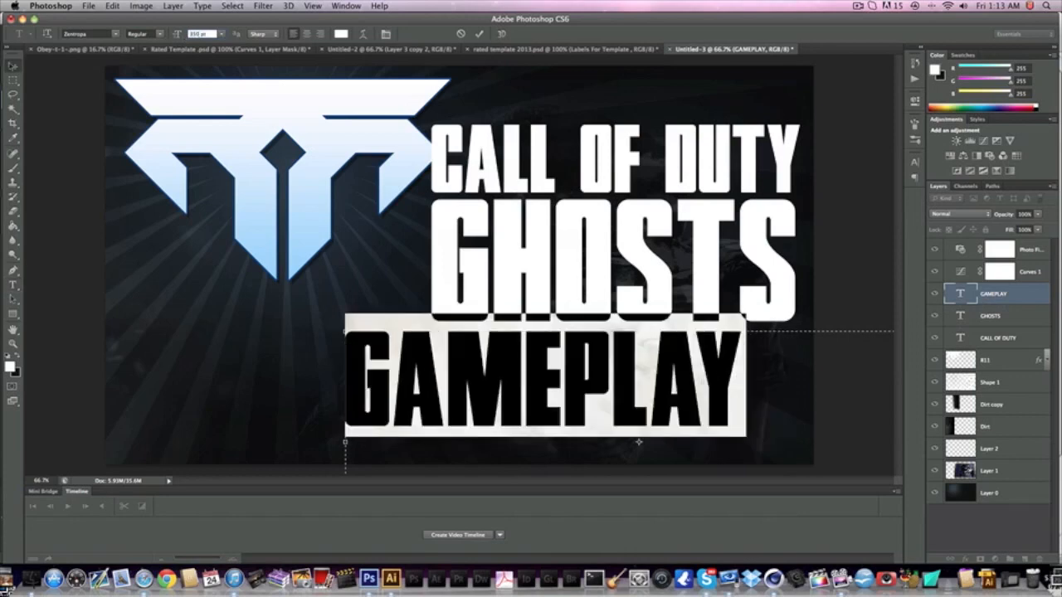
{"action": "left_click_drag", "start_coordinate": [459, 340], "coordinate": [515, 338]}
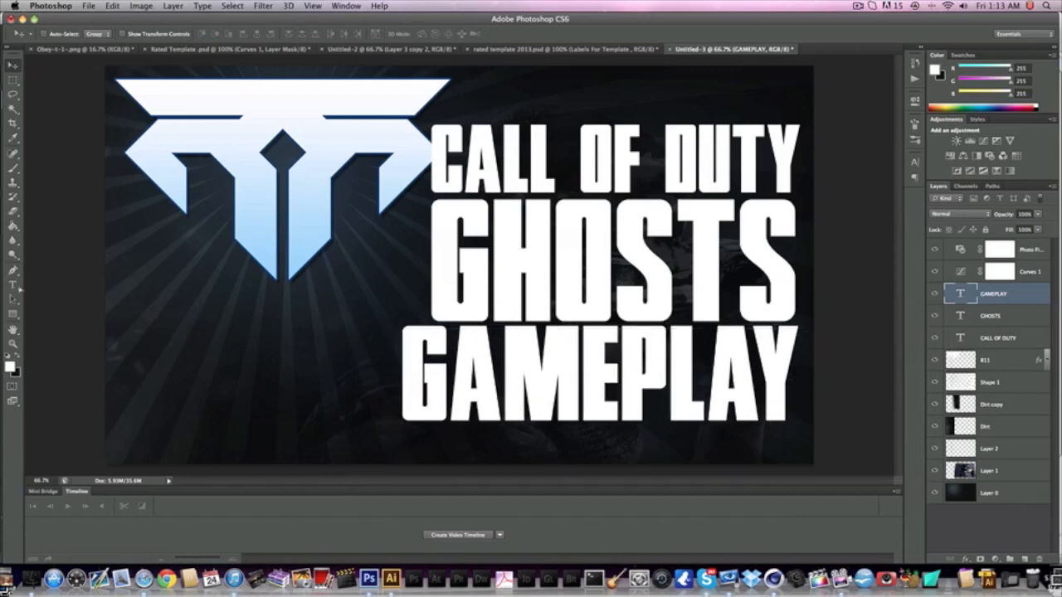
Step: Set the GAMEPLAY text size to 325 pt and place the word just below GHOSTS, flush with both its edges
{"action": "left_click", "coordinate": [16, 286]}
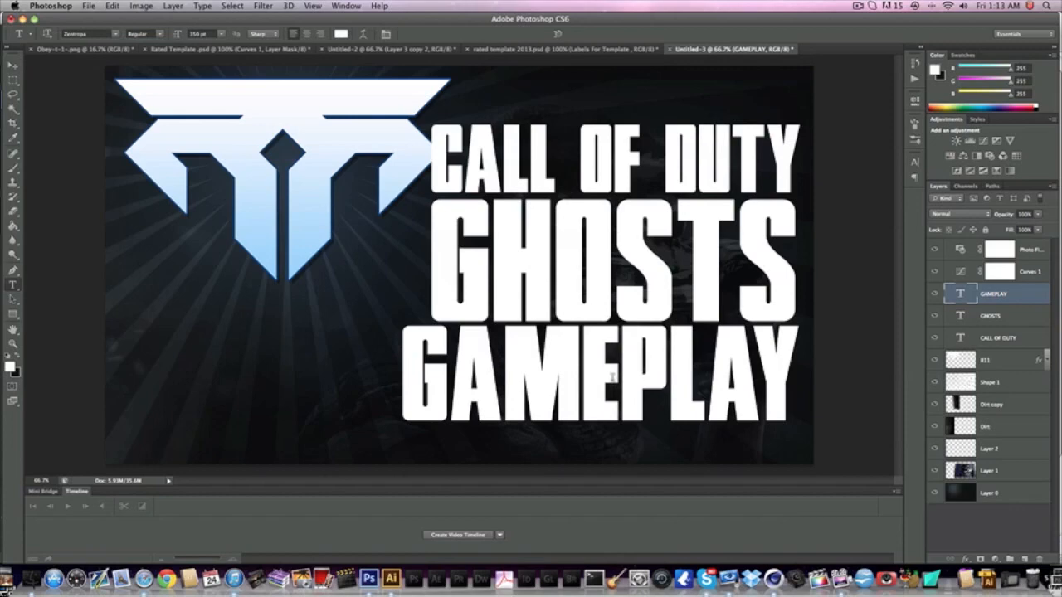
{"action": "left_click", "coordinate": [615, 376]}
{"action": "key", "text": "super+a"}
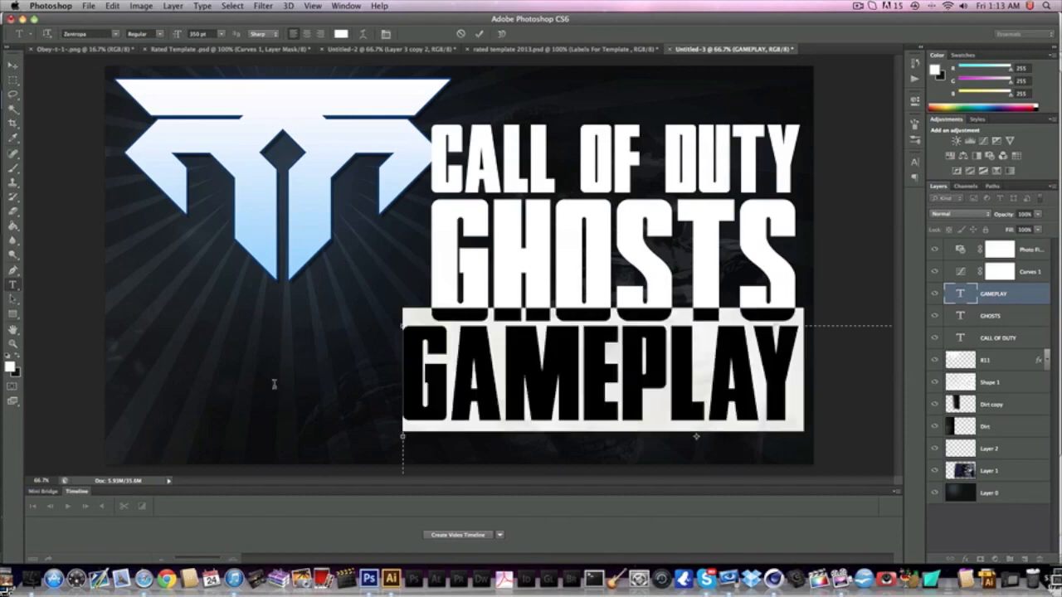
{"action": "left_click_drag", "start_coordinate": [211, 33], "coordinate": [179, 34]}
{"action": "type", "text": "325"}
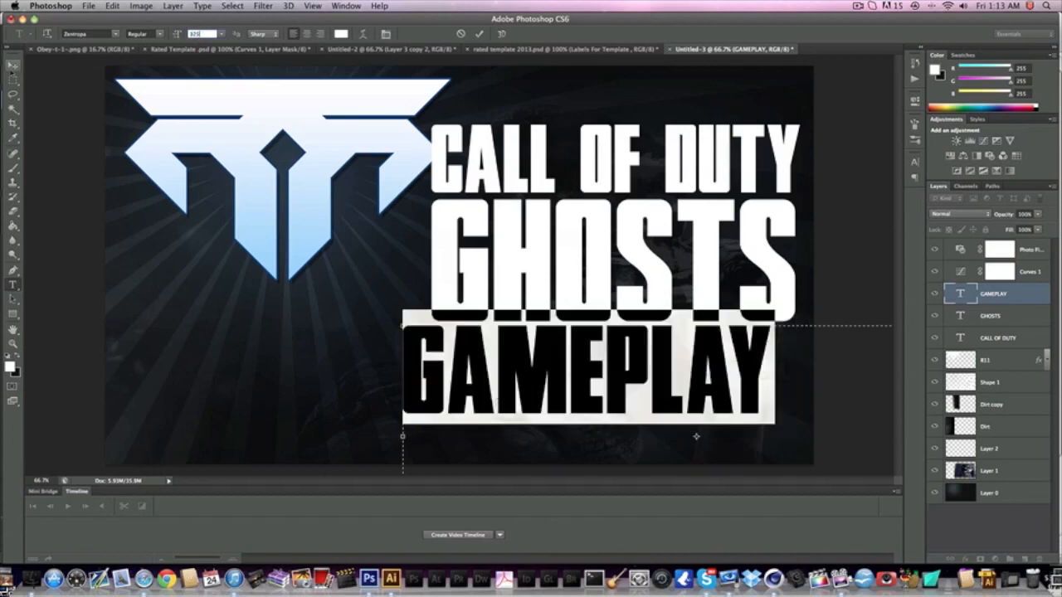
{"action": "key", "text": "super+Return"}
{"action": "key", "text": "v"}
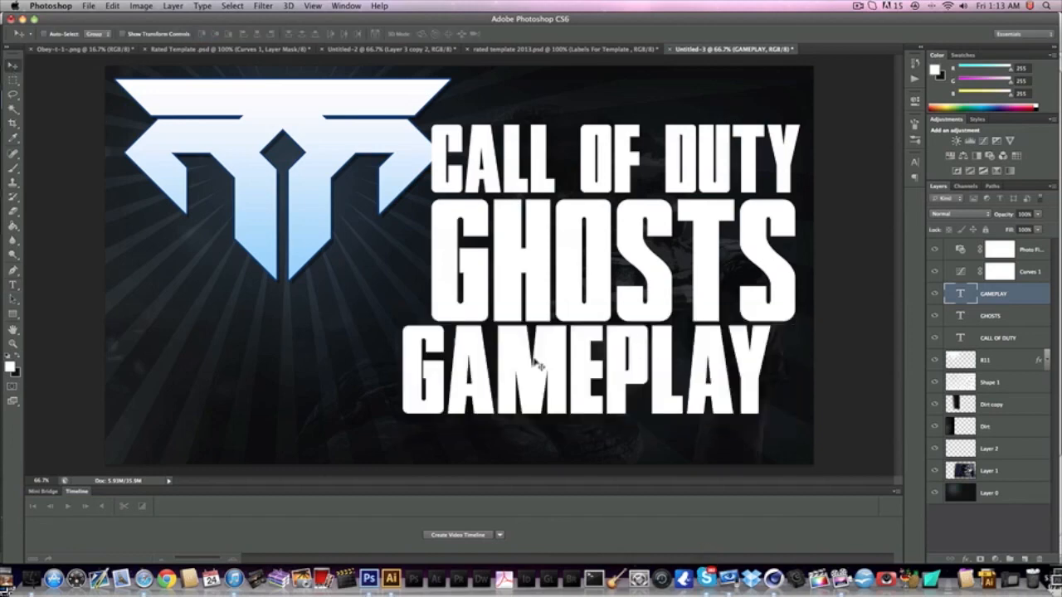
{"action": "mouse_move", "coordinate": [551, 362]}
{"action": "left_mouse_down"}
{"action": "mouse_move", "coordinate": [572, 363]}
{"action": "mouse_move", "coordinate": [534, 362]}
{"action": "left_mouse_up"}
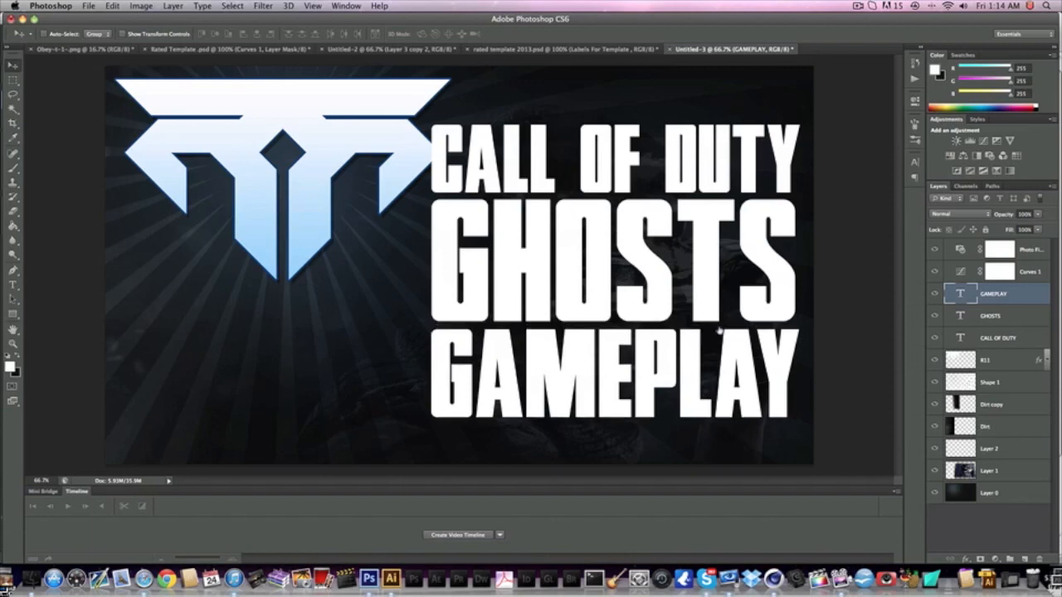
{"action": "mouse_move", "coordinate": [590, 222]}
{"action": "left_mouse_down"}
{"action": "mouse_move", "coordinate": [603, 222]}
{"action": "mouse_move", "coordinate": [590, 222]}
{"action": "left_mouse_up"}
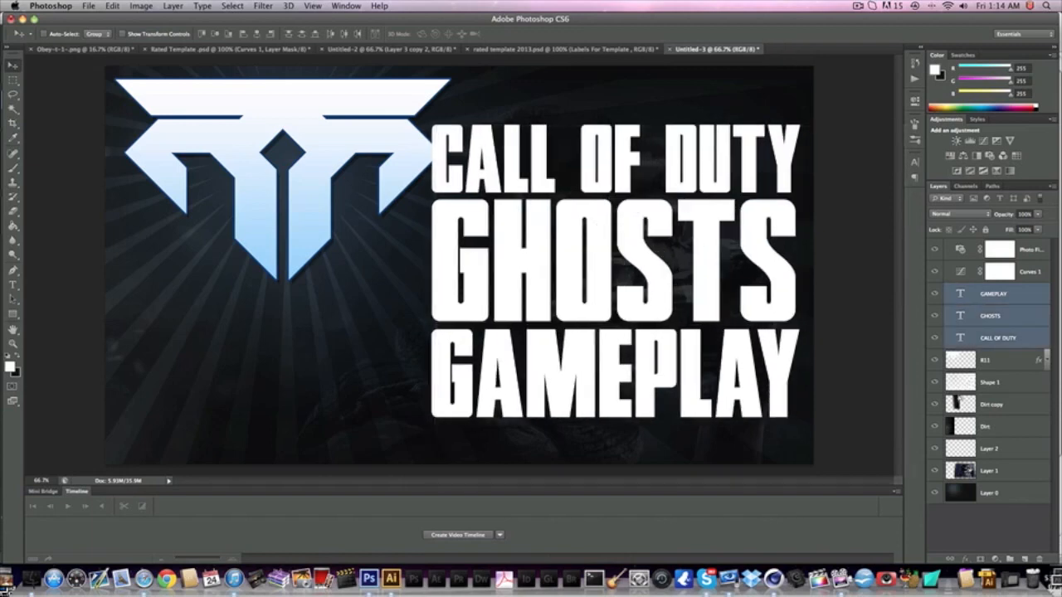
Step: Move the R11 logo layer left, scale it proportionally to about 91%, and shift it up near the canvas's upper edge
{"action": "left_click", "coordinate": [981, 363]}
{"action": "left_click_drag", "start_coordinate": [260, 194], "coordinate": [255, 195]}
{"action": "key", "text": "super+t"}
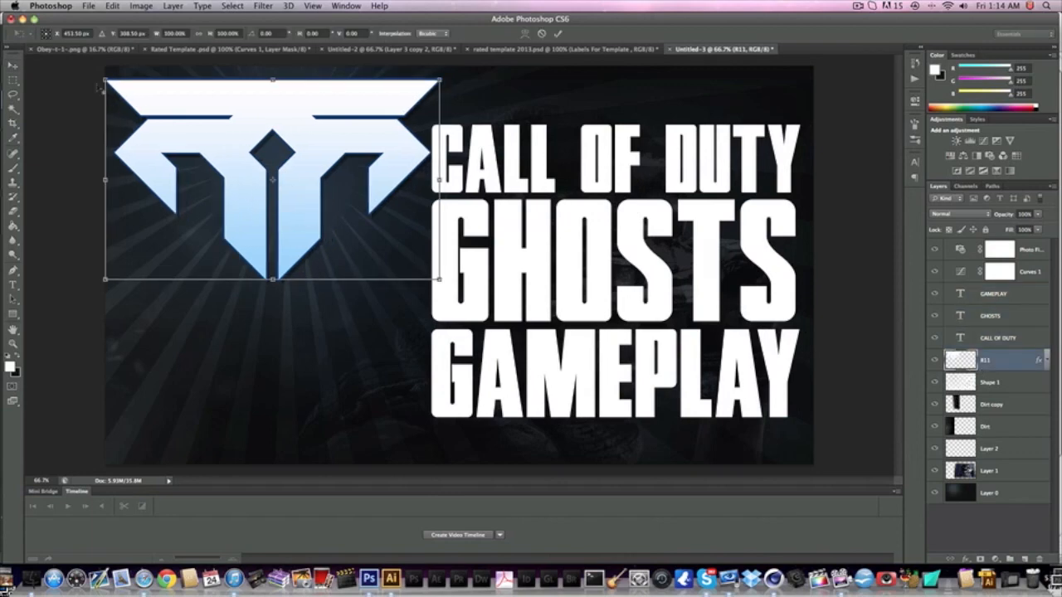
{"action": "left_click_drag", "start_coordinate": [106, 79], "coordinate": [121, 87]}
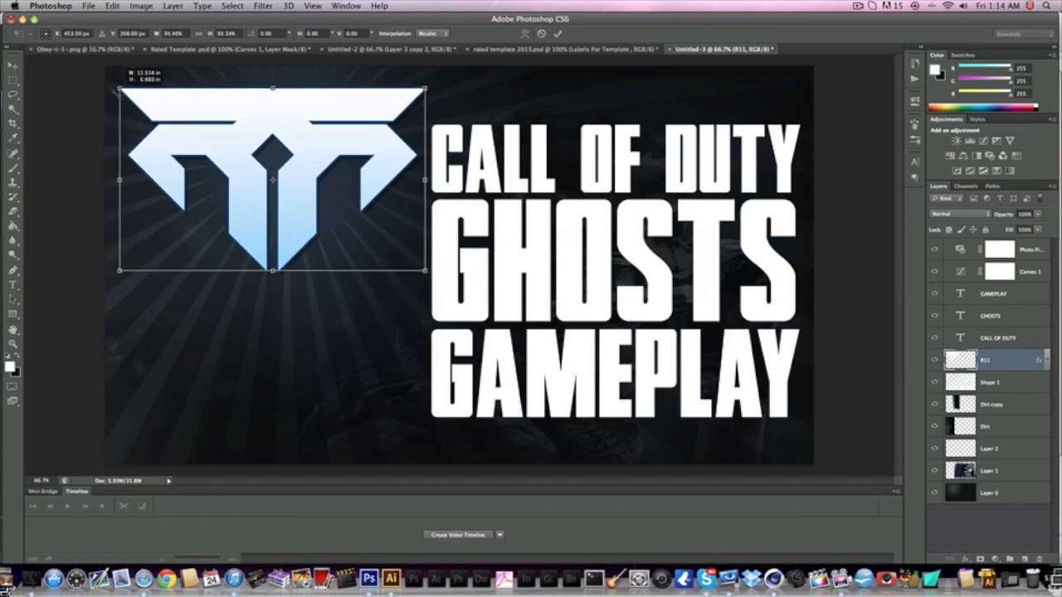
{"action": "key", "text": "Return"}
{"action": "left_click_drag", "start_coordinate": [203, 137], "coordinate": [202, 129]}
Step: Select the CALL OF DUTY, GHOSTS and GAMEPLAY text layers together and move them up slightly
{"action": "left_click", "coordinate": [1011, 340]}
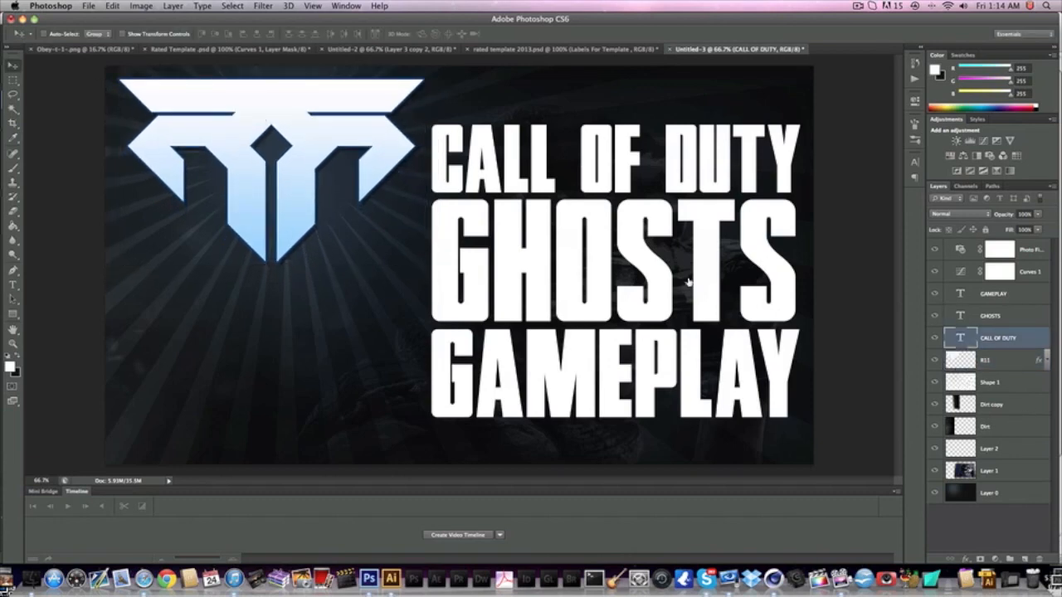
{"action": "left_click", "coordinate": [651, 267], "text": "shift+super"}
{"action": "left_click", "coordinate": [694, 354], "text": "shift+super"}
{"action": "left_click_drag", "start_coordinate": [667, 311], "coordinate": [669, 304]}
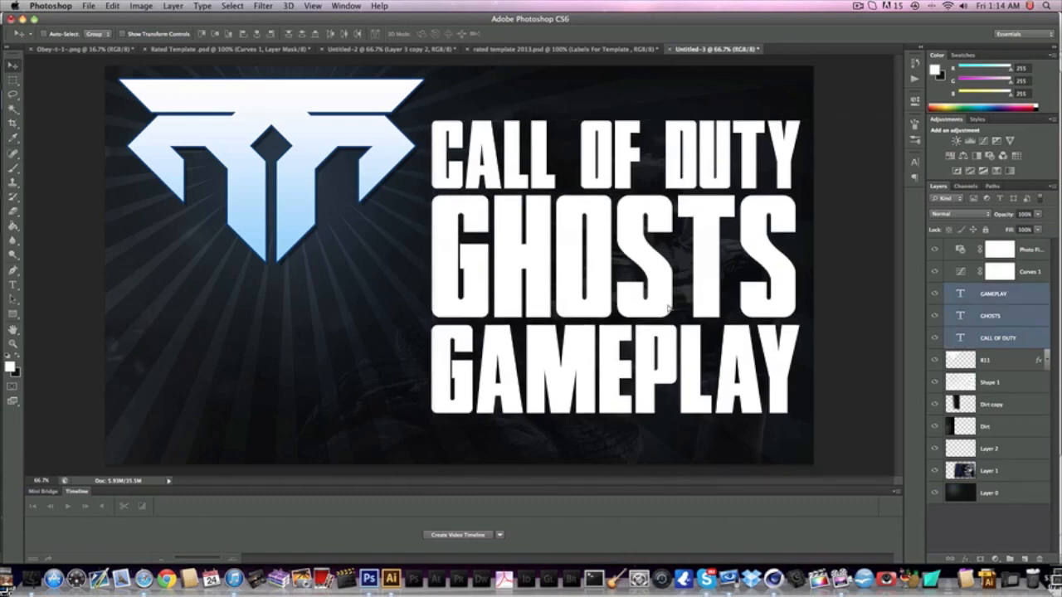
Step: Add a Gradient Overlay to the GHOSTS text layer using the bright blue-to-cyan gradient preset
{"action": "left_click", "coordinate": [997, 314]}
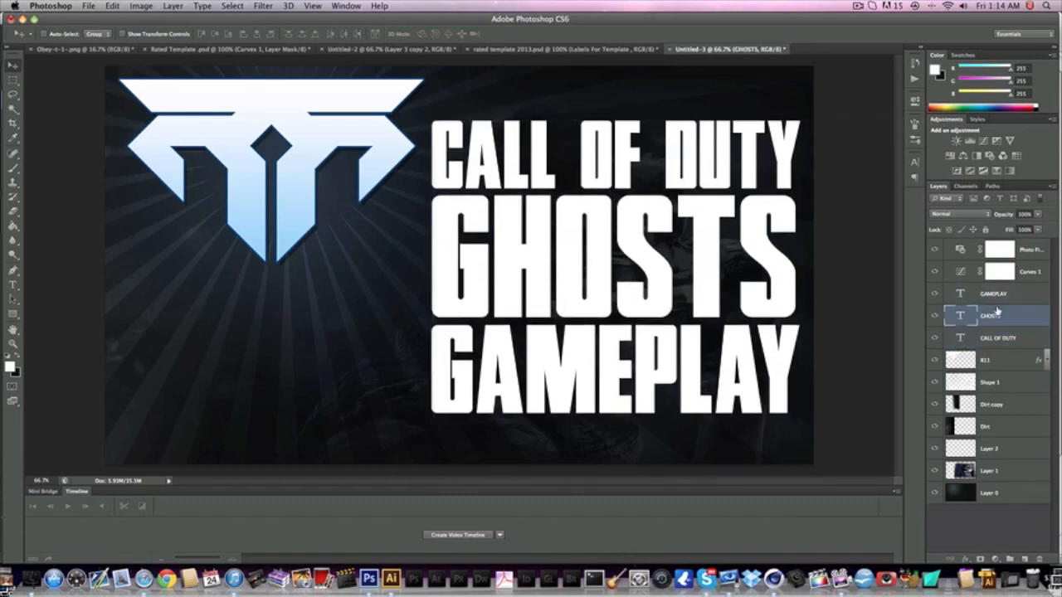
{"action": "left_click", "coordinate": [975, 558]}
{"action": "left_click", "coordinate": [985, 521]}
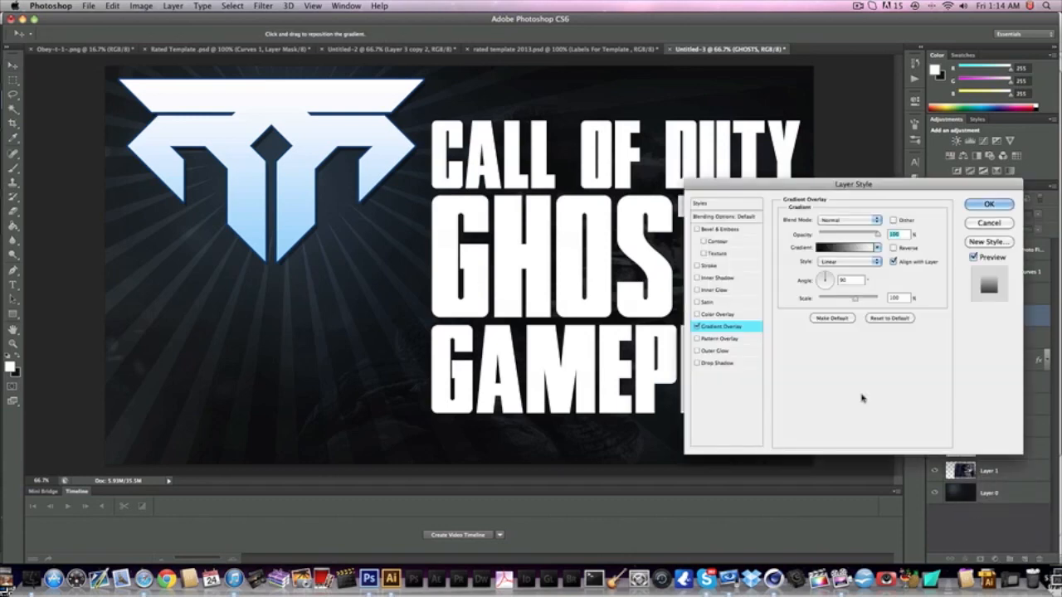
{"action": "left_click", "coordinate": [849, 248]}
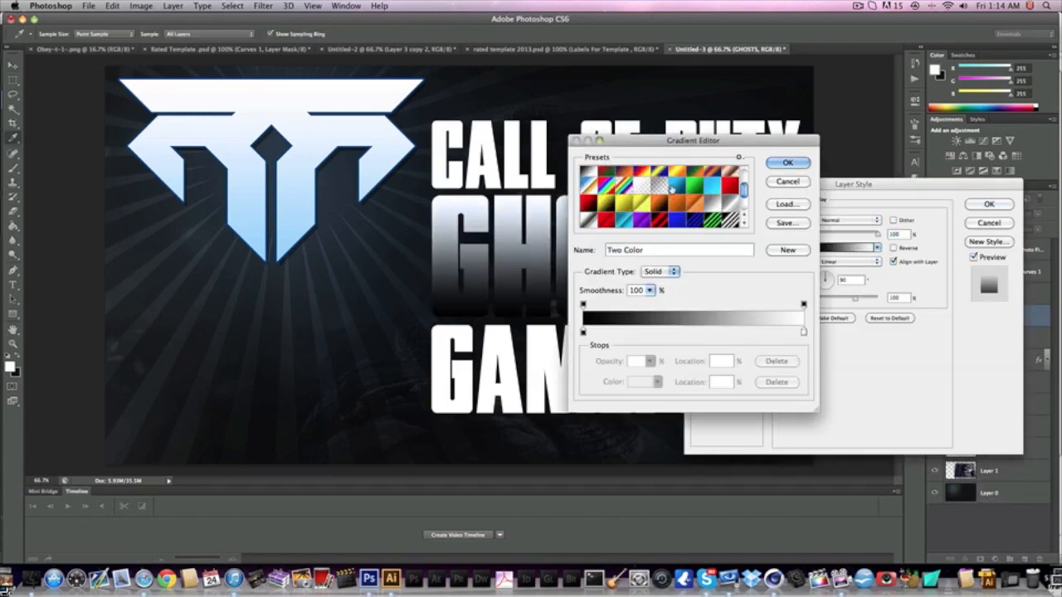
{"action": "left_click", "coordinate": [672, 190]}
{"action": "scroll", "coordinate": [672, 189], "scroll_direction": "down", "scroll_amount": 3}
{"action": "left_click", "coordinate": [715, 169]}
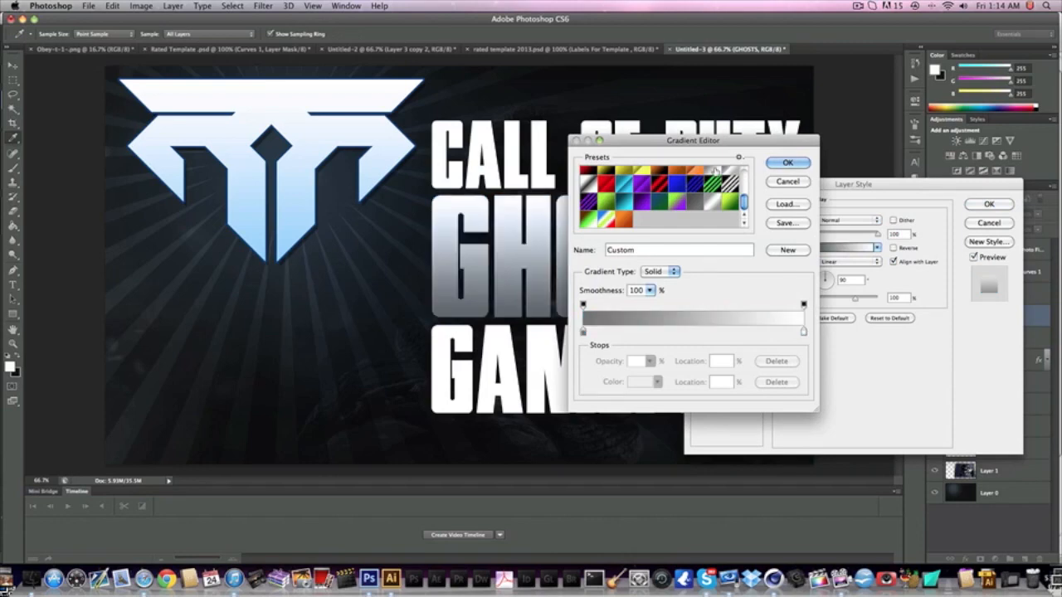
{"action": "scroll", "coordinate": [705, 189], "scroll_direction": "up", "scroll_amount": 3}
{"action": "left_click", "coordinate": [710, 221]}
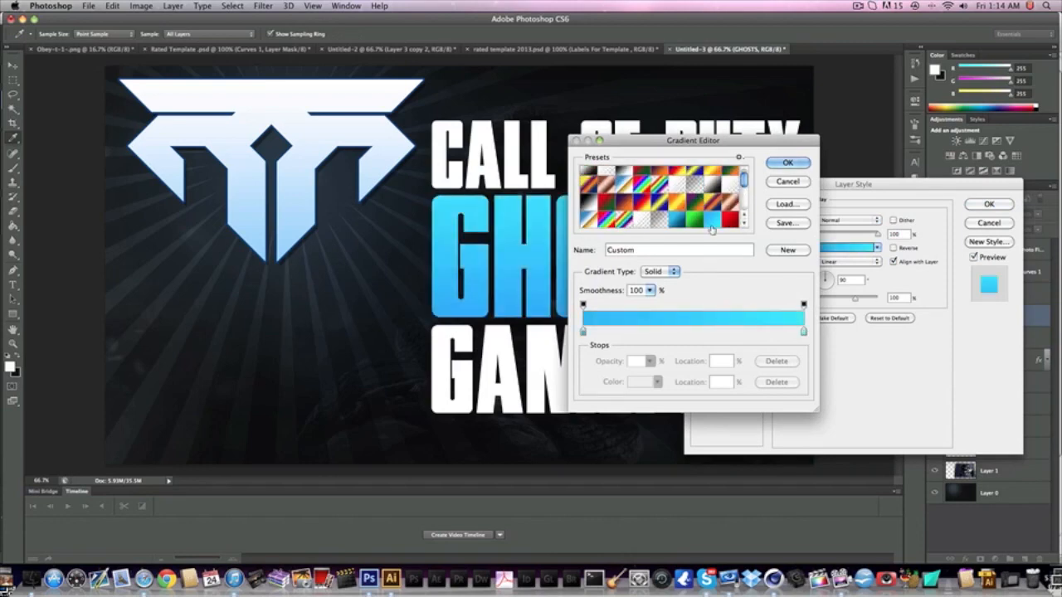
{"action": "key", "text": "Return"}
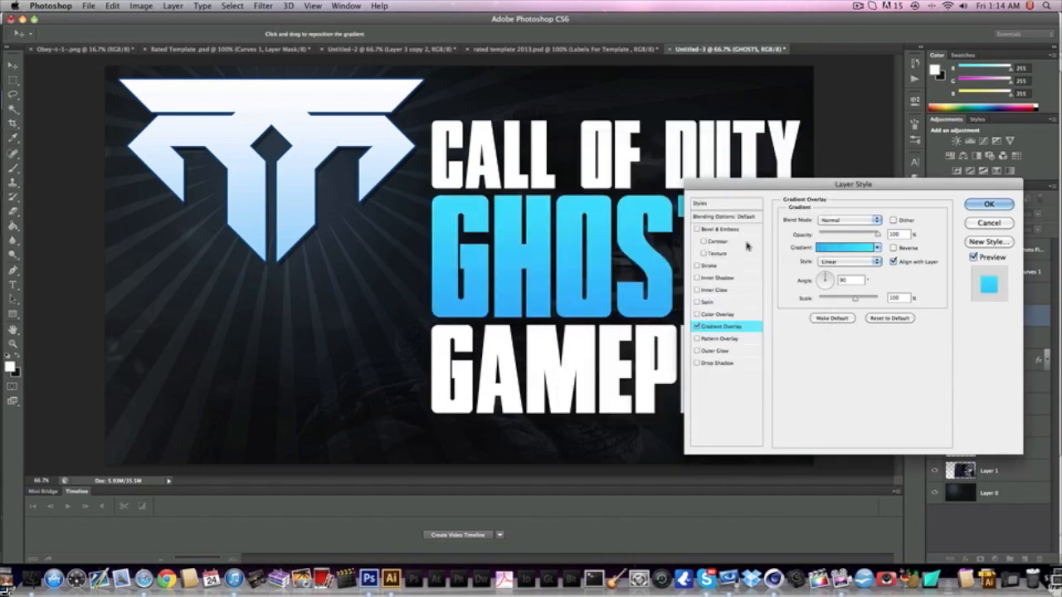
Step: Add a Bevel & Emboss to the GHOSTS text with size 0 px, altitude 0° and global light turned off
{"action": "left_click", "coordinate": [738, 230]}
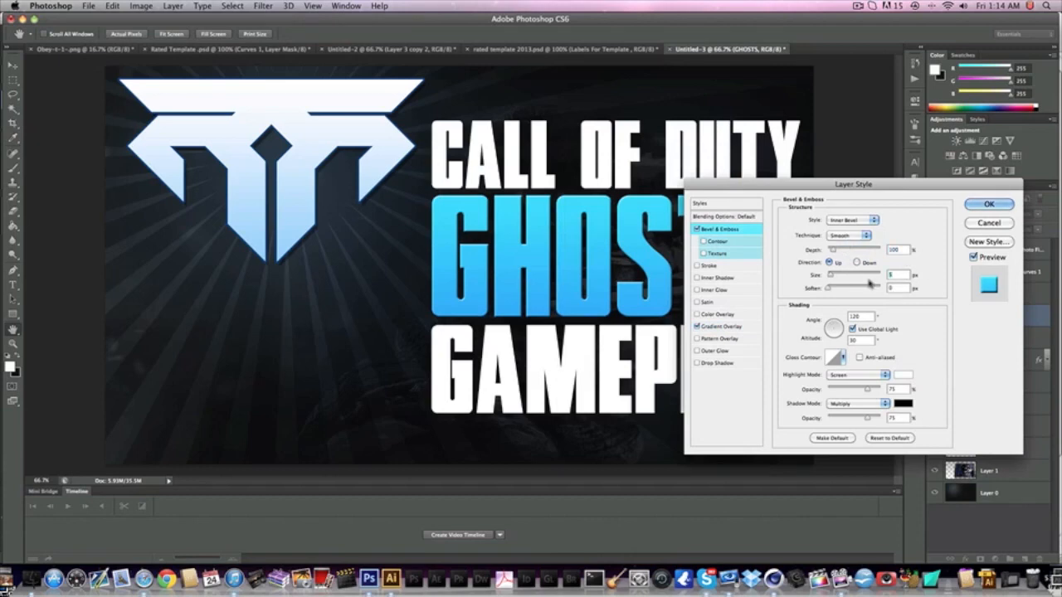
{"action": "type", "text": "0"}
{"action": "left_click_drag", "start_coordinate": [860, 340], "coordinate": [842, 340]}
{"action": "type", "text": "0"}
{"action": "left_click", "coordinate": [853, 330]}
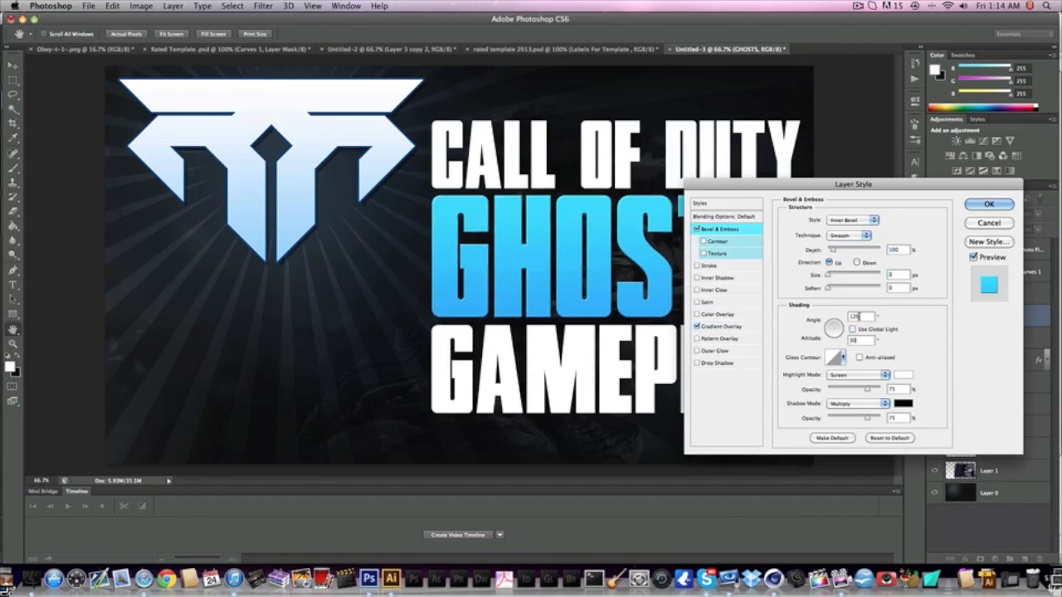
{"action": "type", "text": "0"}
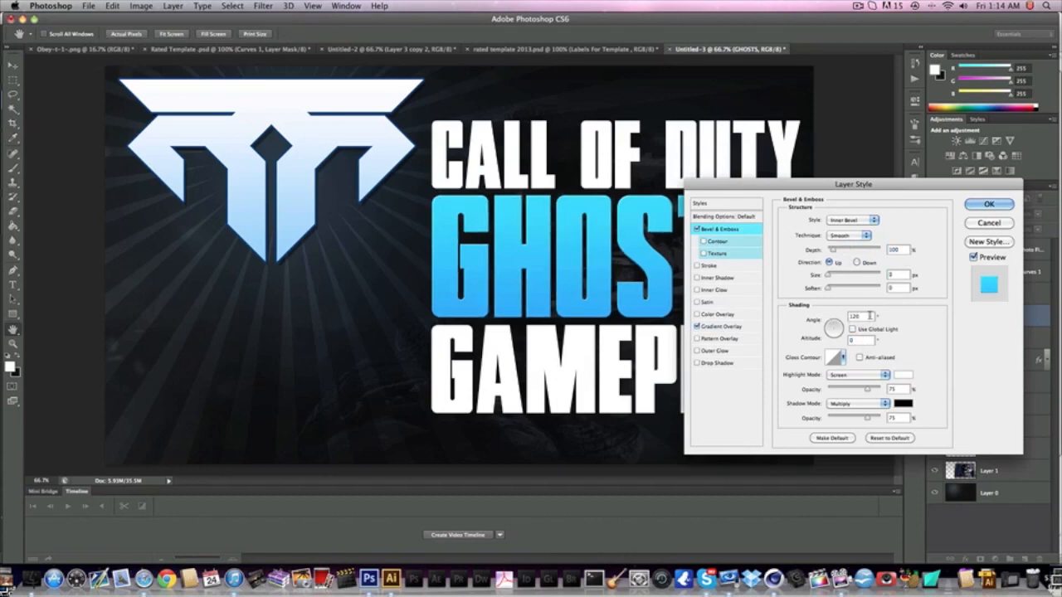
Step: Set the GHOSTS bevel's shading angle to 119° and its highlight opacity to 25%
{"action": "left_click_drag", "start_coordinate": [869, 316], "coordinate": [826, 320]}
{"action": "type", "text": "119"}
{"action": "double_click", "coordinate": [904, 388]}
{"action": "type", "text": "25"}
{"action": "left_click", "coordinate": [859, 316]}
{"action": "left_click", "coordinate": [859, 341]}
{"action": "left_click", "coordinate": [892, 390]}
Step: Add an Inner Shadow to GHOSTS with distance 1 px, size 1 px, angle 90°, opacity 100% and global light off
{"action": "left_click", "coordinate": [723, 277]}
{"action": "left_click_drag", "start_coordinate": [893, 271], "coordinate": [853, 298]}
{"action": "type", "text": "11"}
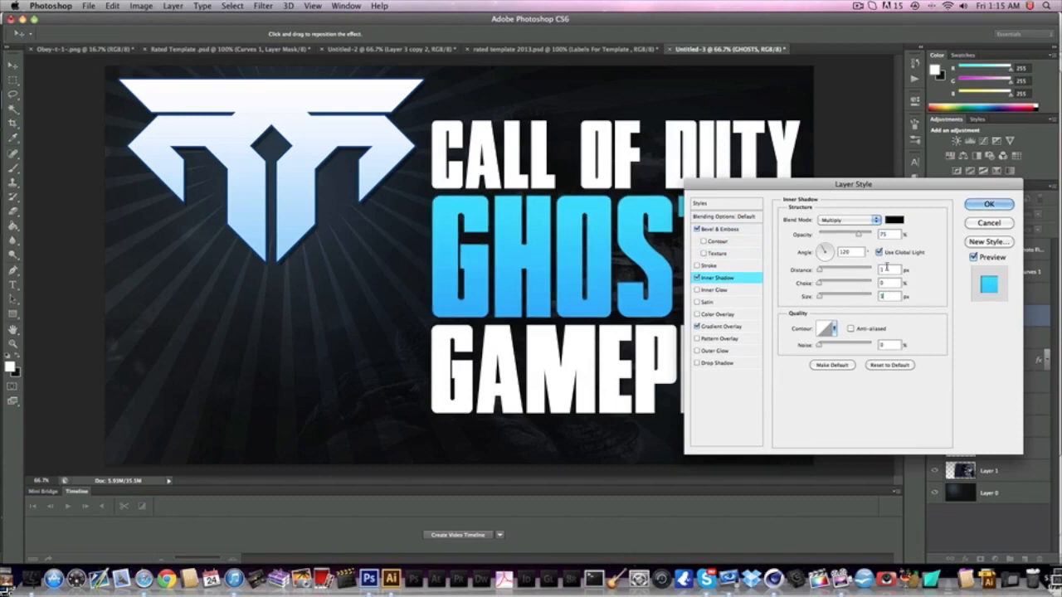
{"action": "left_click", "coordinate": [880, 252]}
{"action": "left_click_drag", "start_coordinate": [859, 252], "coordinate": [886, 234]}
{"action": "type", "text": "90"}
Step: Make the GHOSTS inner shadow white with Overlay blending, apply the layer style and collapse the layer's effects list
{"action": "left_click", "coordinate": [893, 220]}
{"action": "left_click_drag", "start_coordinate": [637, 343], "coordinate": [518, 226]}
{"action": "left_click", "coordinate": [778, 221]}
{"action": "left_click", "coordinate": [848, 219]}
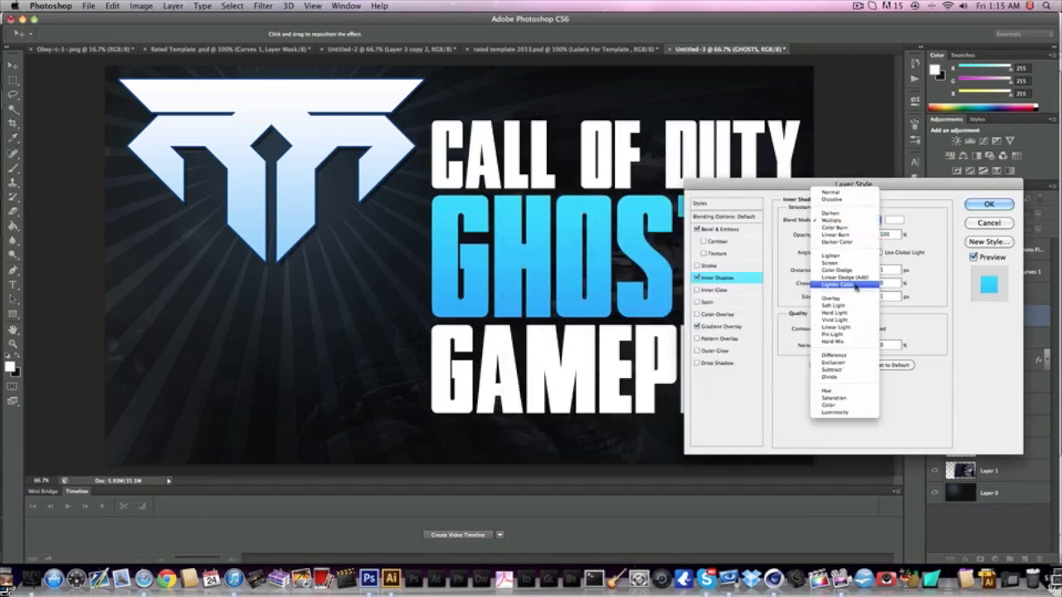
{"action": "left_click", "coordinate": [854, 300]}
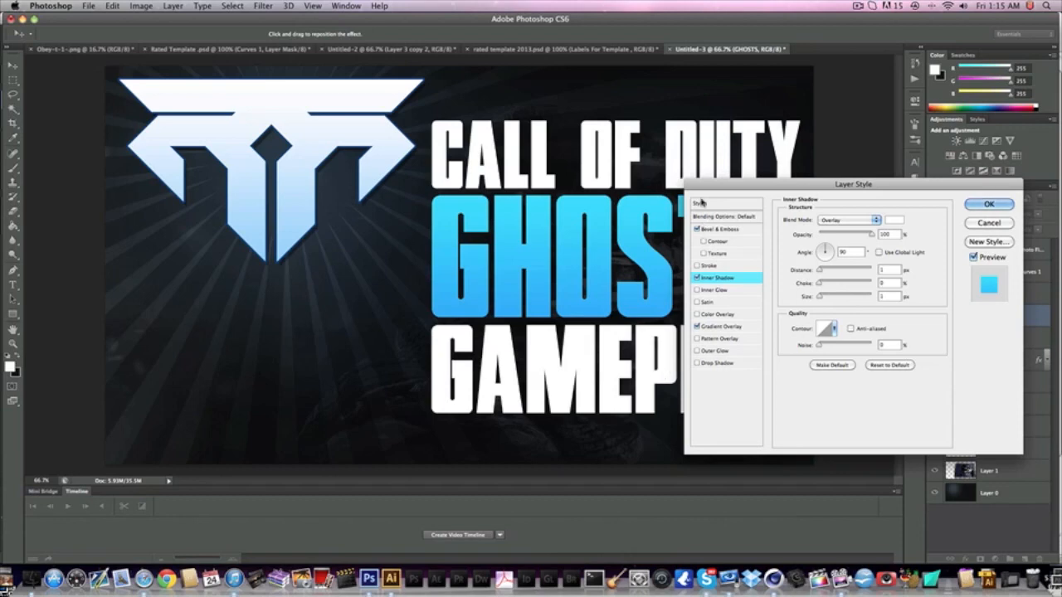
{"action": "key", "text": "Return"}
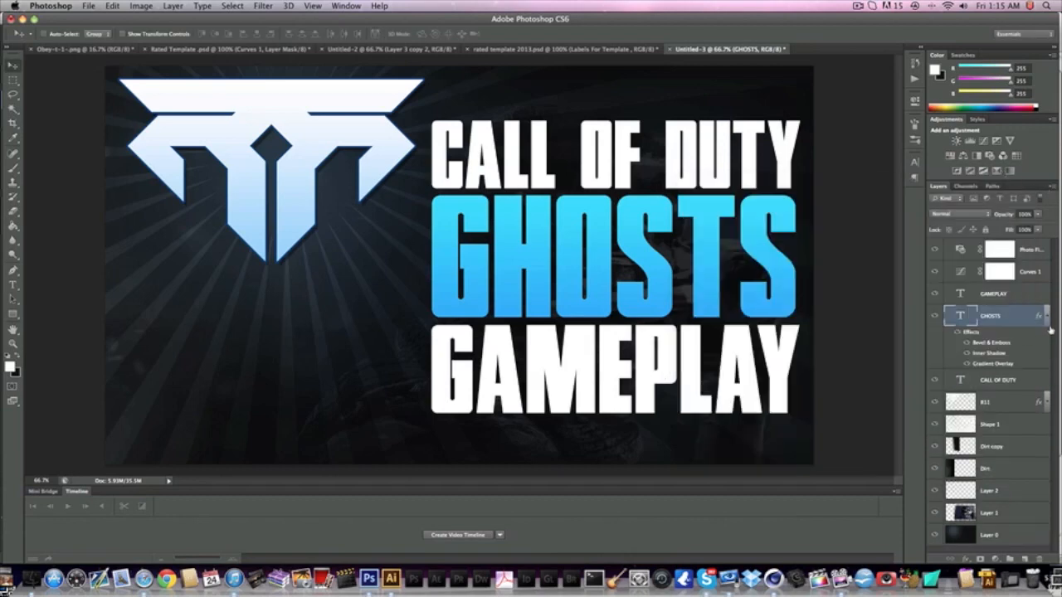
{"action": "left_click", "coordinate": [1048, 318]}
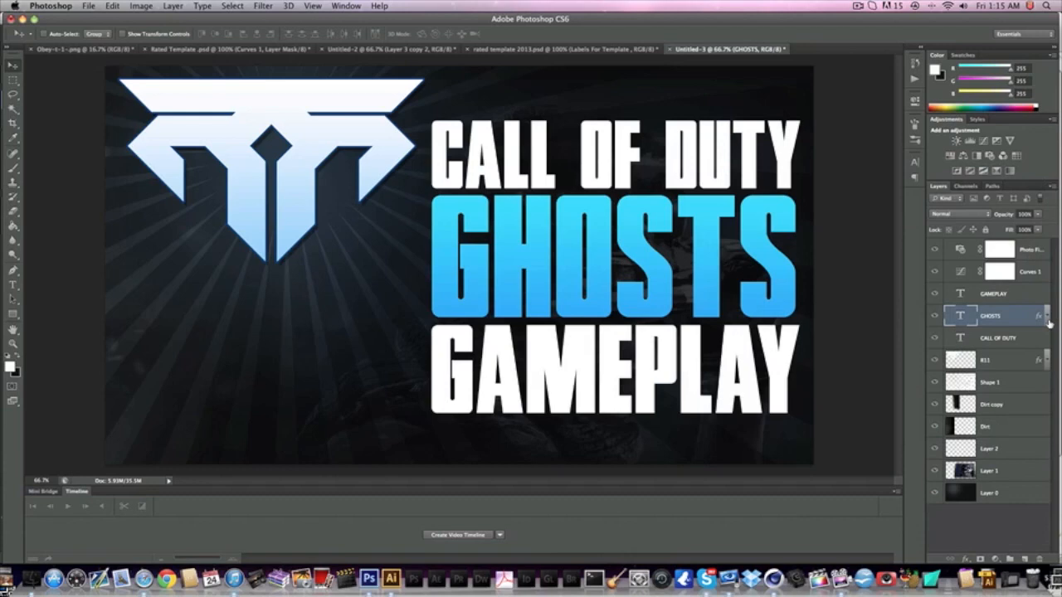
Step: Add a Gradient Overlay to the CALL OF DUTY text layer using the grey-to-white gradient preset
{"action": "left_click", "coordinate": [1011, 339]}
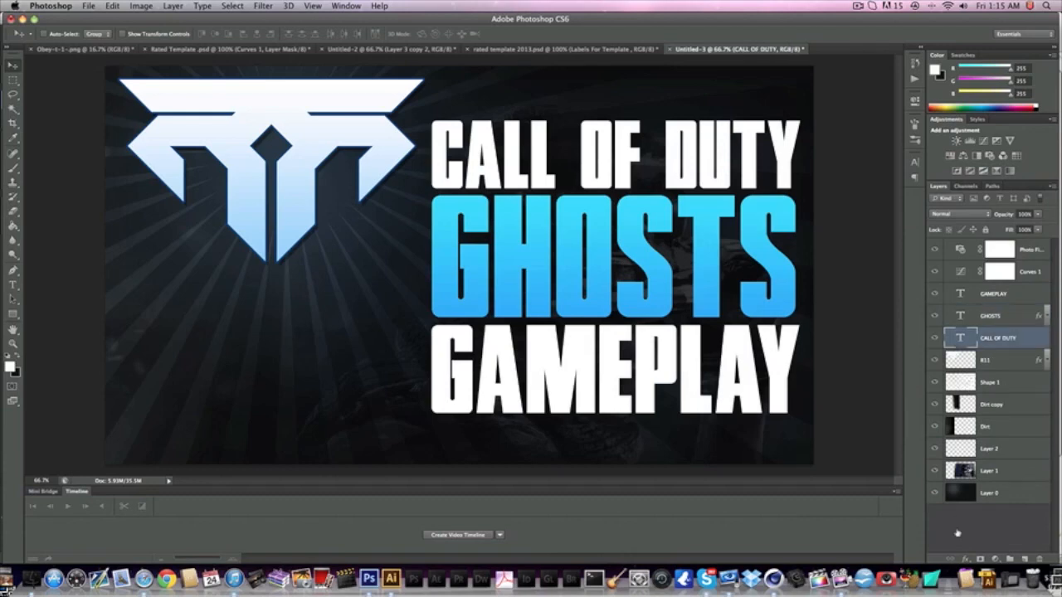
{"action": "left_click", "coordinate": [966, 559]}
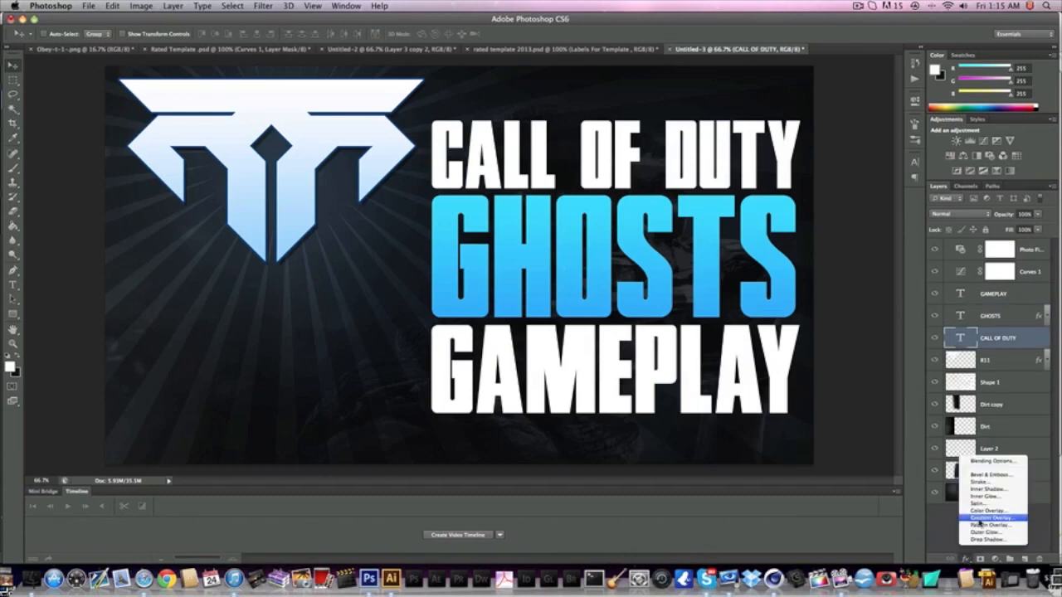
{"action": "left_click", "coordinate": [992, 517]}
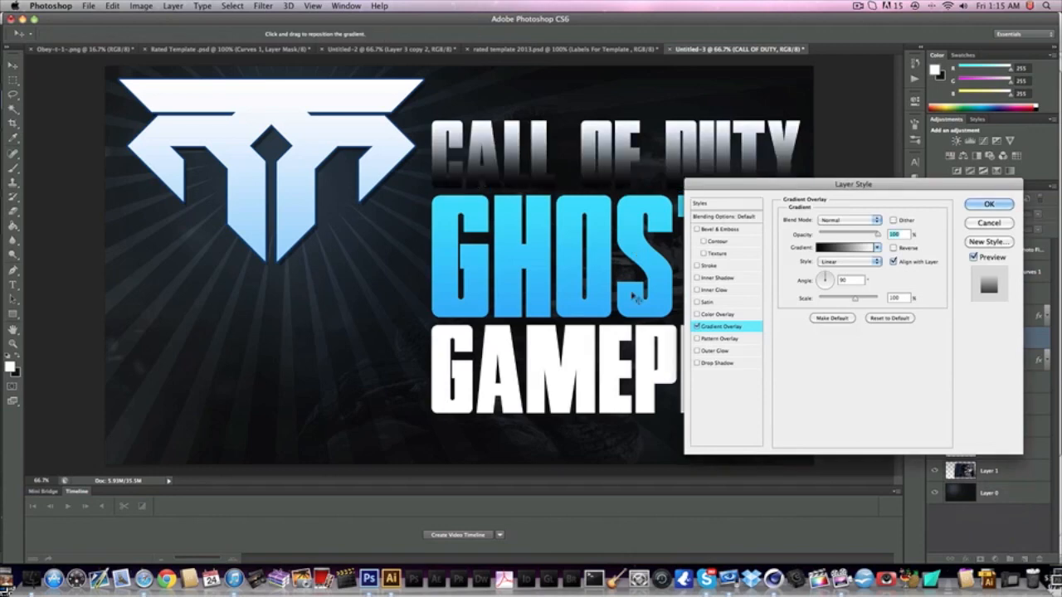
{"action": "left_click", "coordinate": [863, 247]}
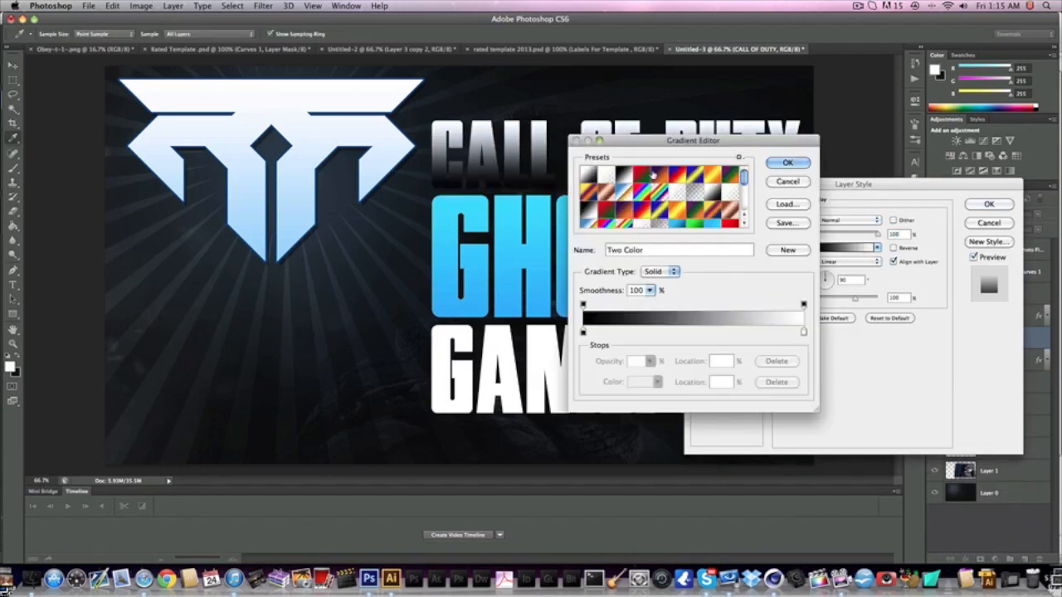
{"action": "scroll", "coordinate": [656, 178], "scroll_direction": "down", "scroll_amount": 5}
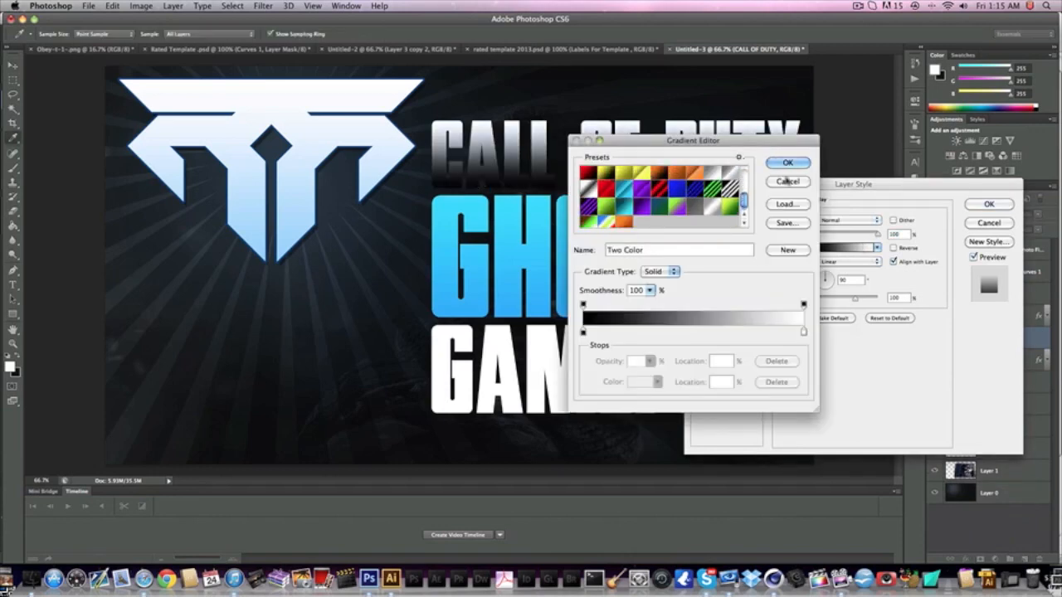
{"action": "left_click", "coordinate": [716, 176]}
{"action": "left_click", "coordinate": [717, 177]}
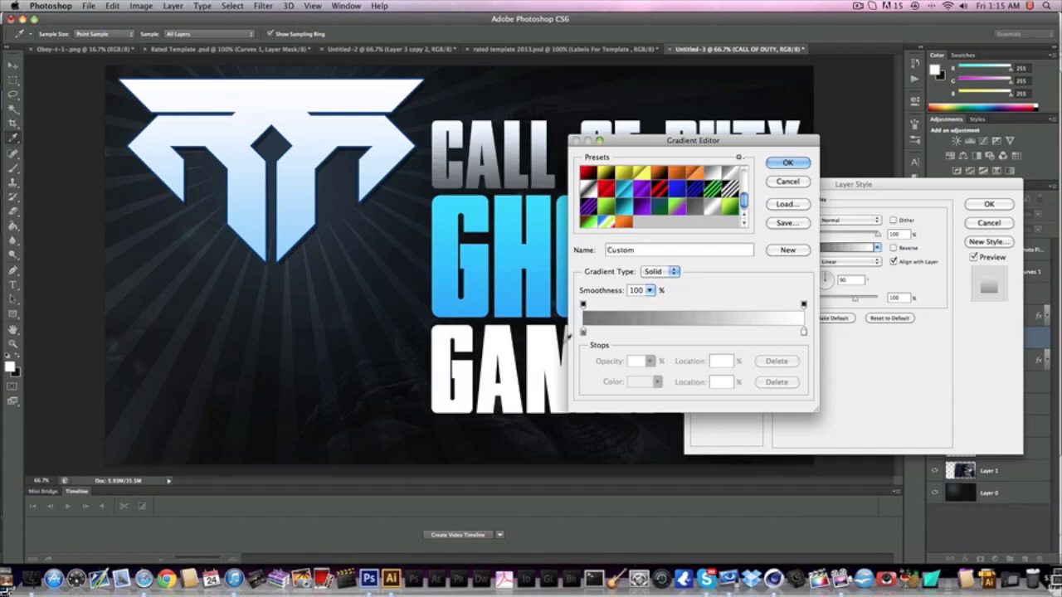
Step: Recolor the gradient's grey stop to the light blue a7d9ff sampled from the lower part of the logo
{"action": "left_click", "coordinate": [583, 331]}
{"action": "left_click", "coordinate": [642, 382]}
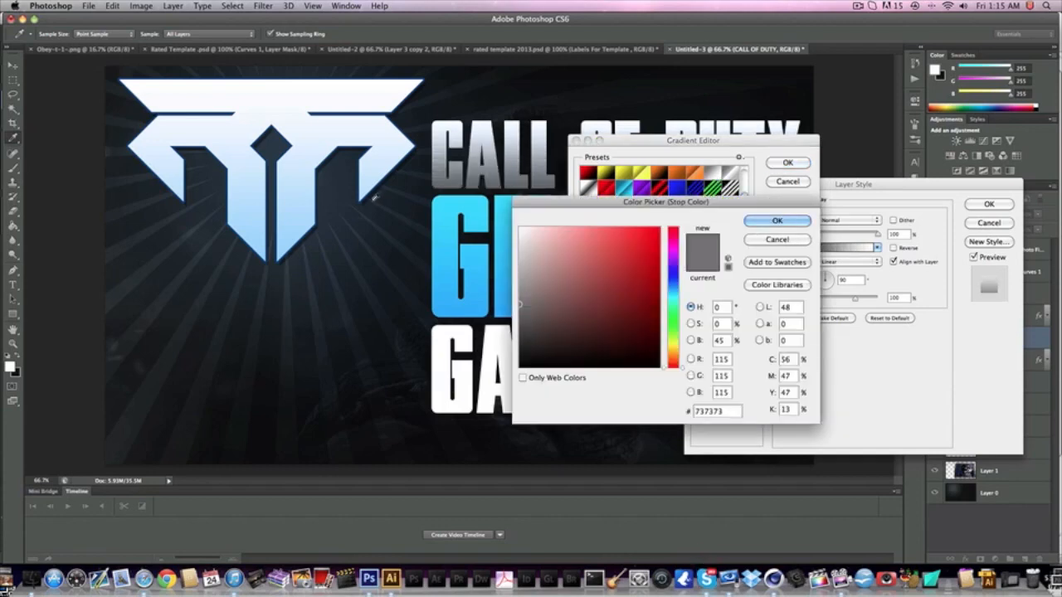
{"action": "left_click", "coordinate": [295, 219]}
{"action": "left_click", "coordinate": [777, 221]}
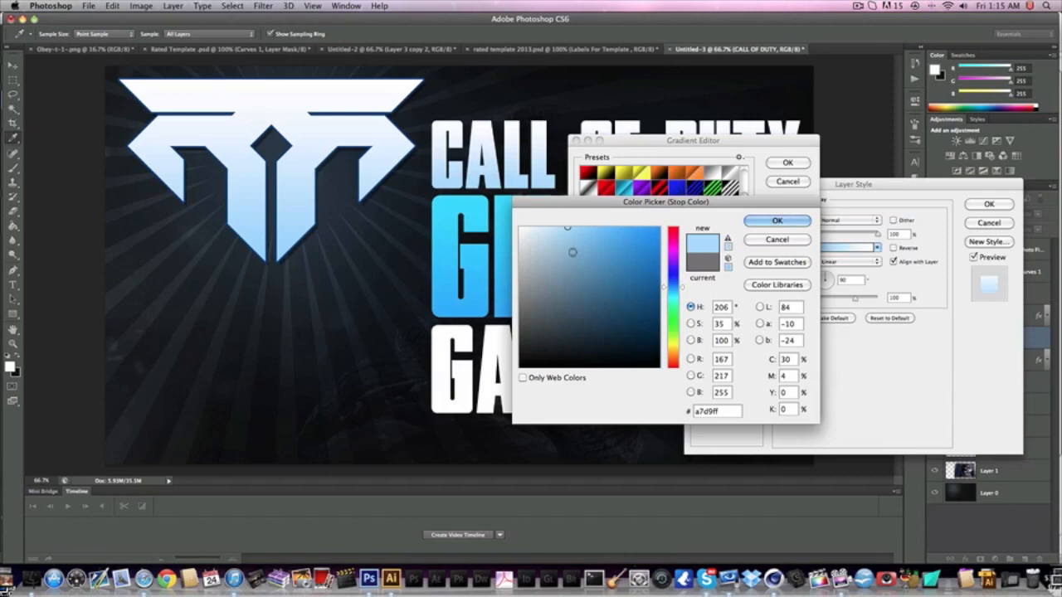
{"action": "left_click", "coordinate": [787, 163]}
Step: Give the CALL OF DUTY text a 5 px outside stroke in dark blue, without a bevel, and apply the layer style
{"action": "left_click", "coordinate": [718, 231]}
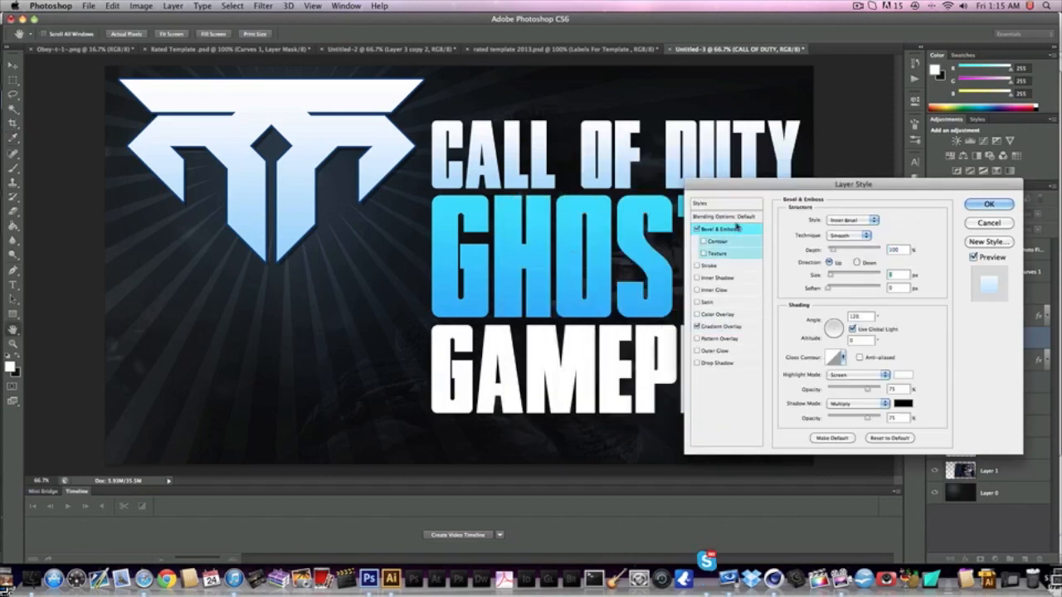
{"action": "left_click", "coordinate": [697, 229]}
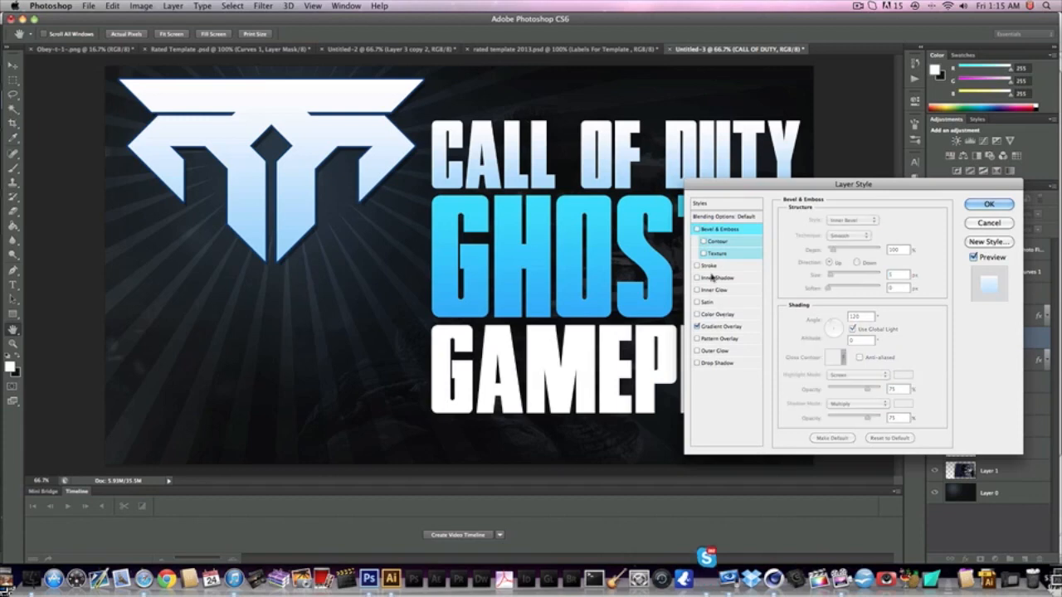
{"action": "left_click", "coordinate": [710, 265]}
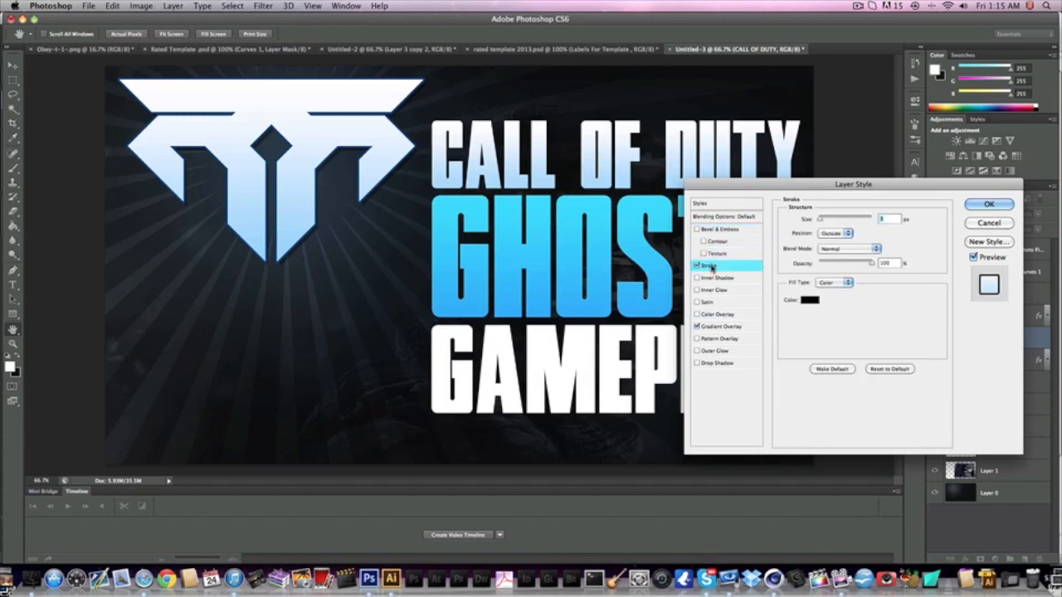
{"action": "left_click", "coordinate": [815, 300]}
{"action": "left_click", "coordinate": [679, 292]}
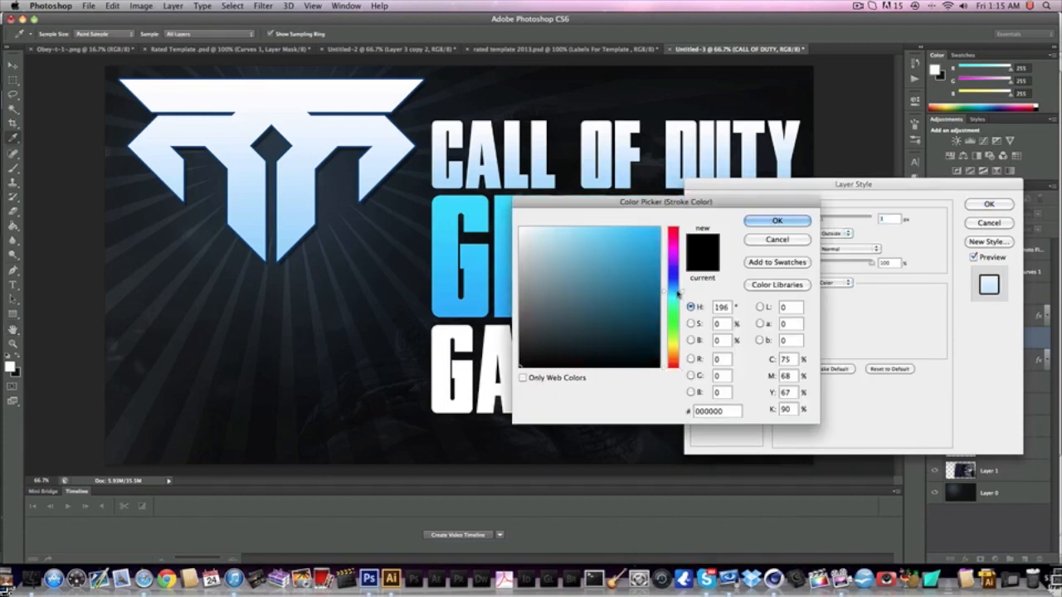
{"action": "left_click", "coordinate": [660, 298]}
{"action": "key", "text": "Return"}
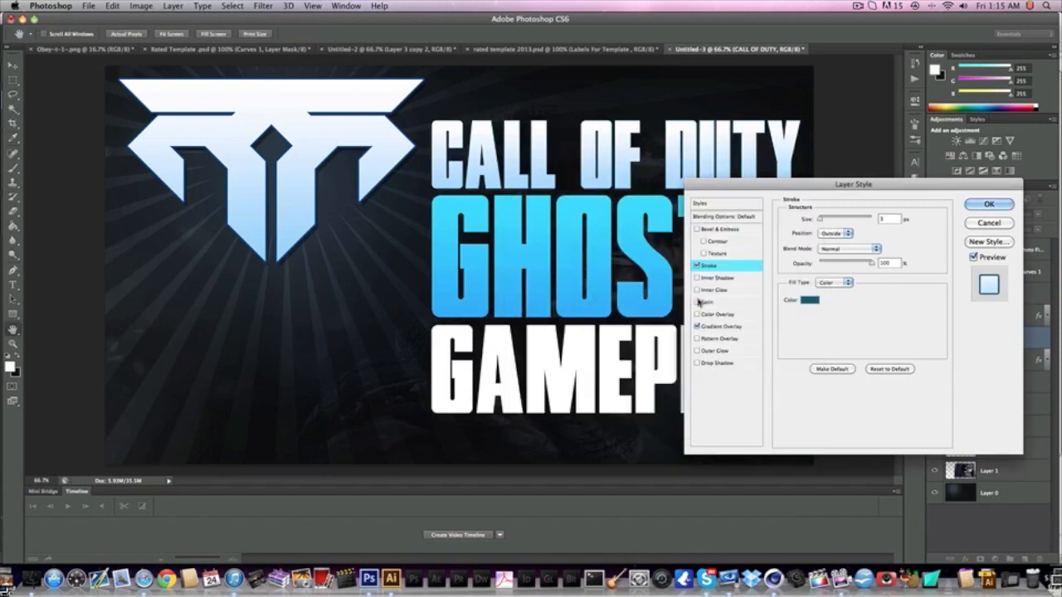
{"action": "left_click", "coordinate": [811, 302]}
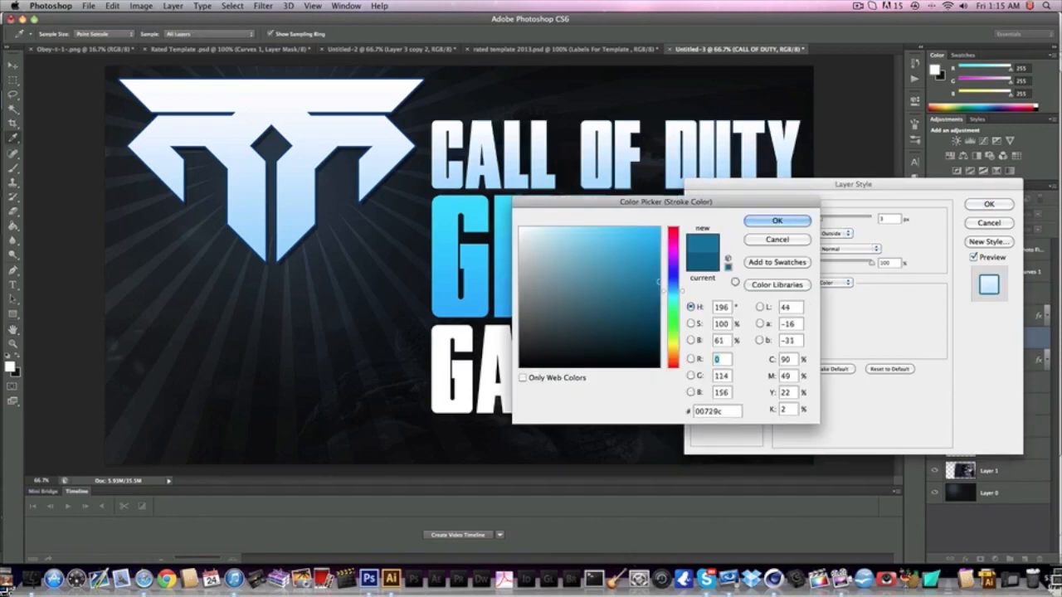
{"action": "key", "text": "Return"}
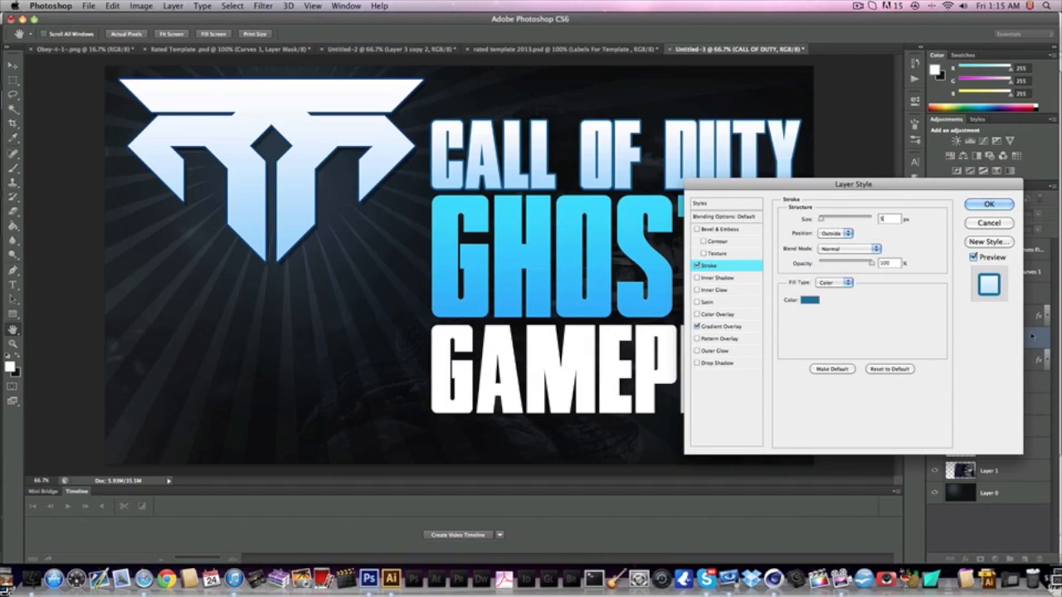
{"action": "key", "text": "Return"}
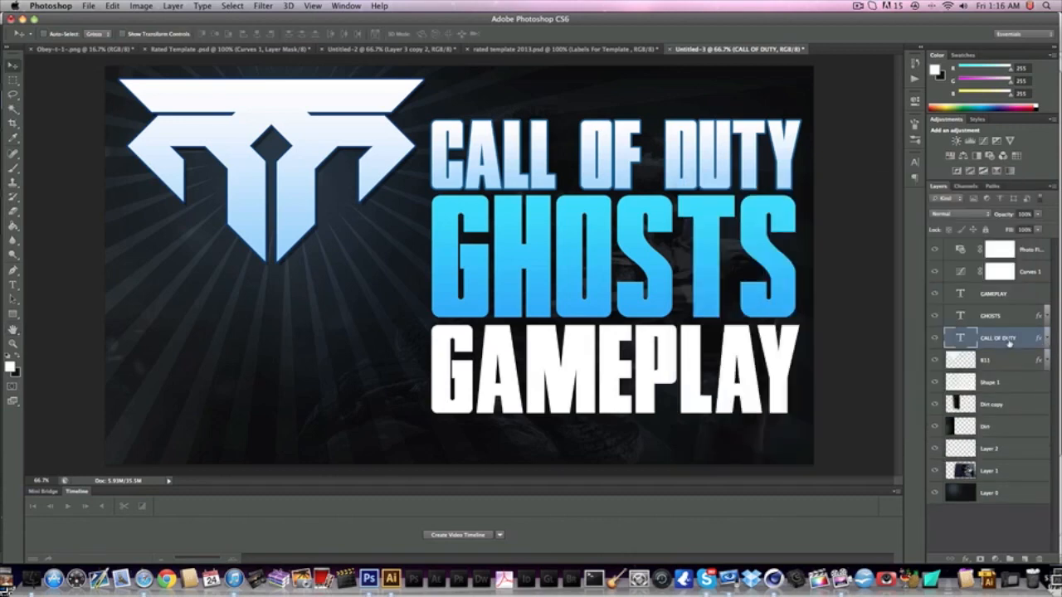
Step: Copy the CALL OF DUTY layer style onto the GAMEPLAY text layer and collapse its effects list
{"action": "right_click", "coordinate": [1009, 344]}
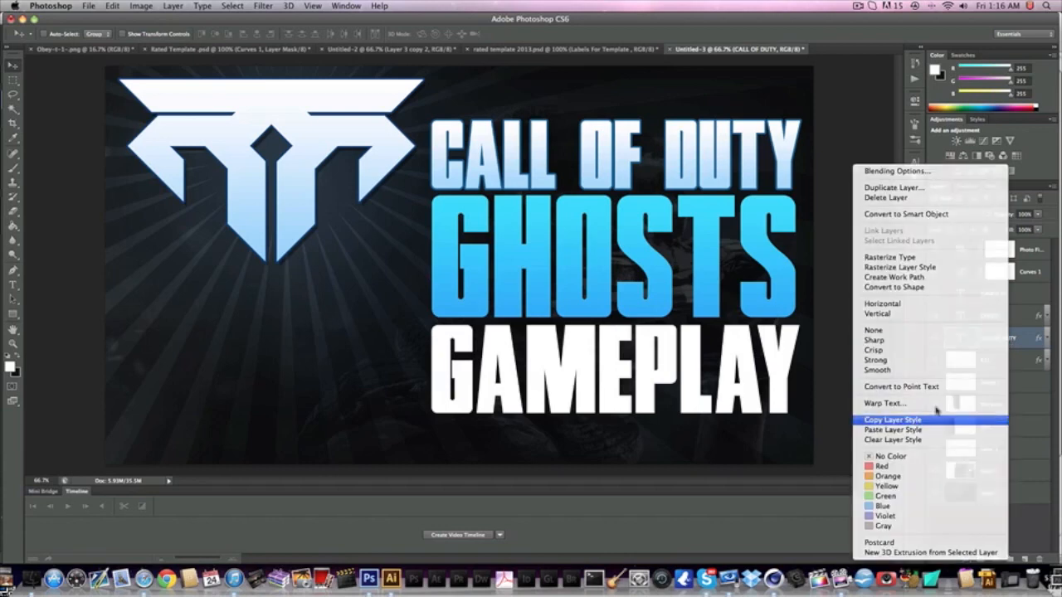
{"action": "left_click", "coordinate": [936, 419]}
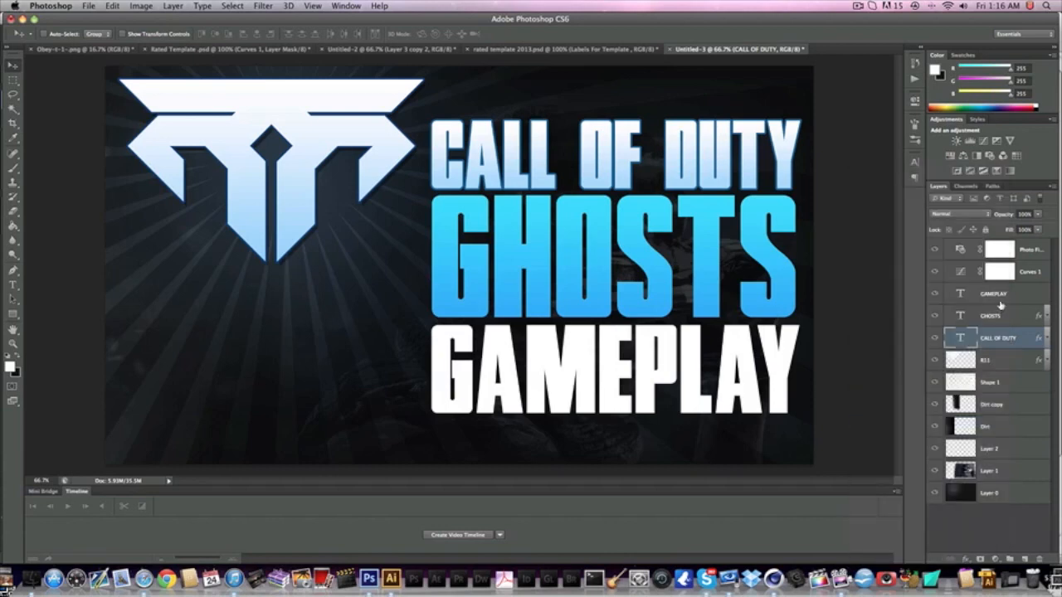
{"action": "right_click", "coordinate": [1000, 305]}
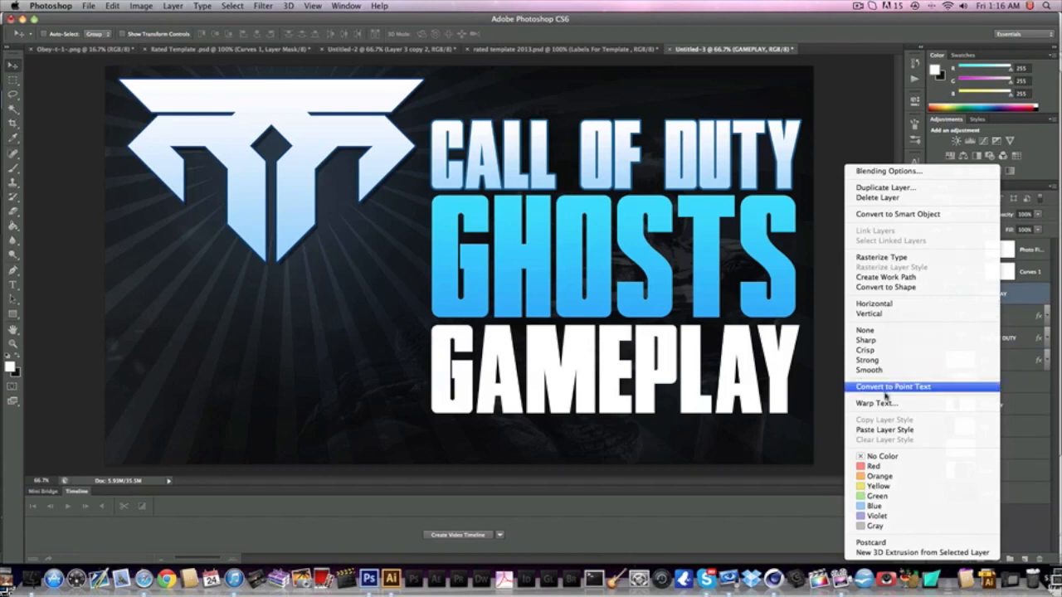
{"action": "left_click", "coordinate": [891, 433]}
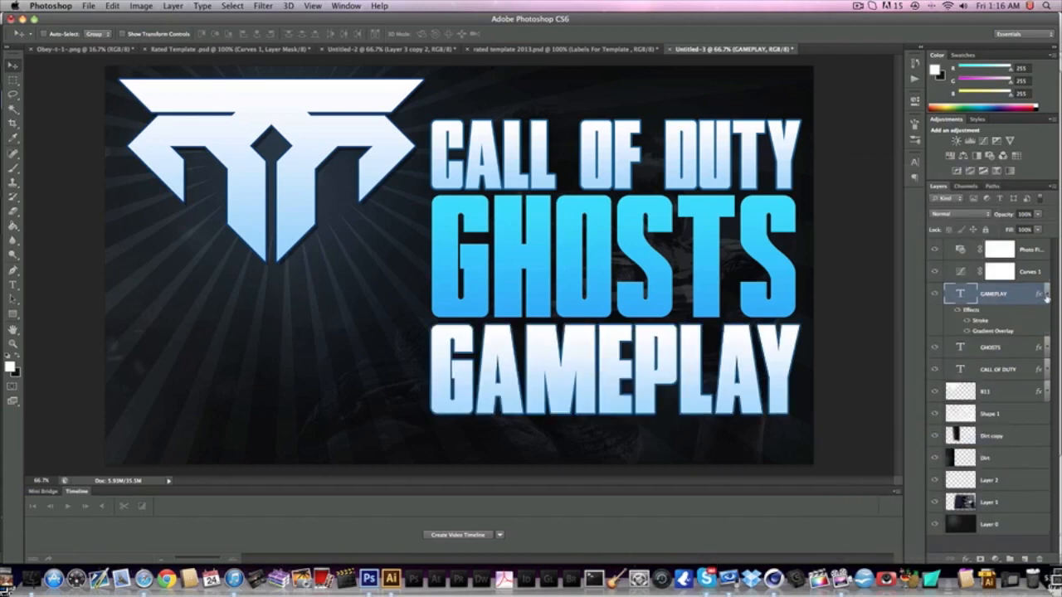
{"action": "left_click", "coordinate": [1047, 294]}
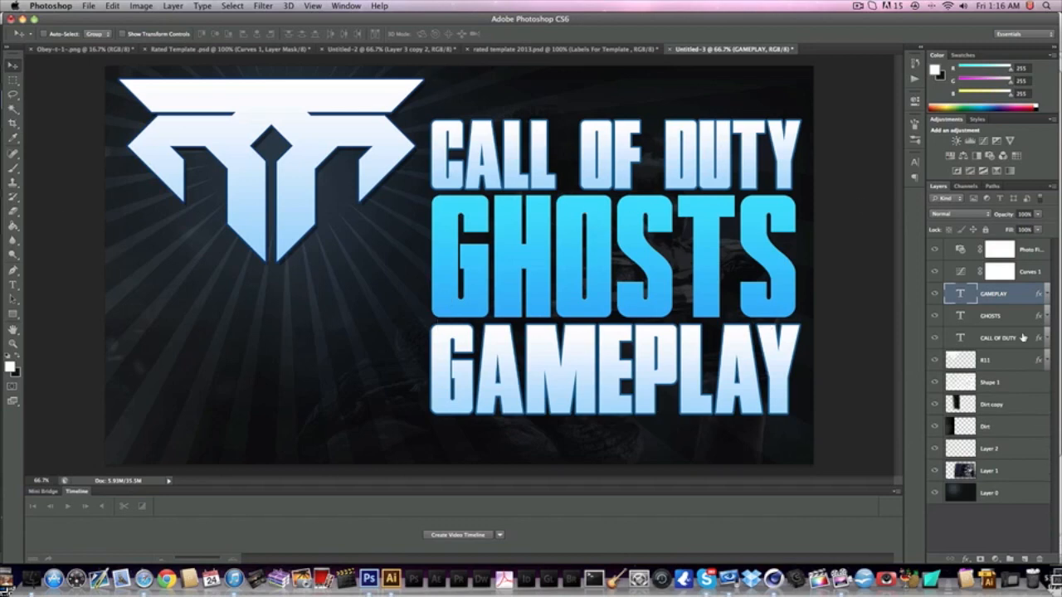
Step: Add a new layer above the GAMEPLAY text and set up a soft round brush with 0% hardness at 500 px
{"action": "left_click", "coordinate": [1023, 560]}
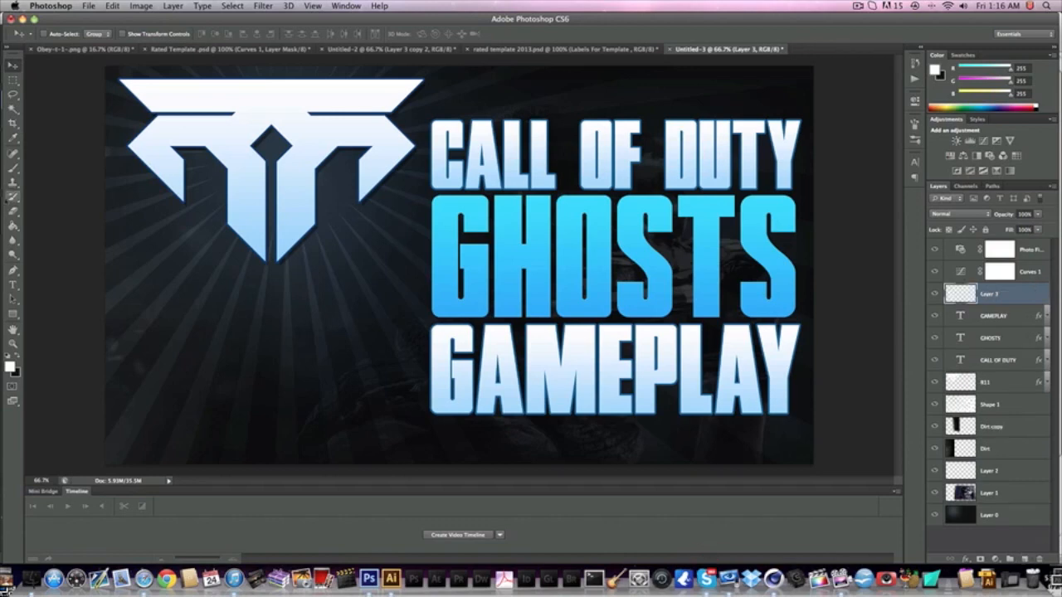
{"action": "left_click", "coordinate": [13, 167]}
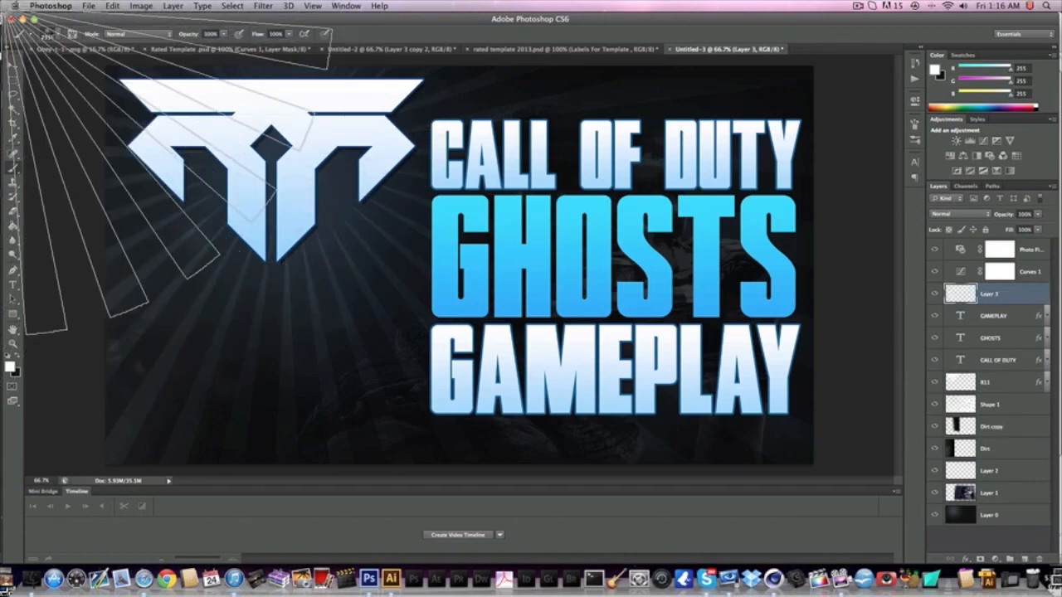
{"action": "right_click", "coordinate": [116, 94]}
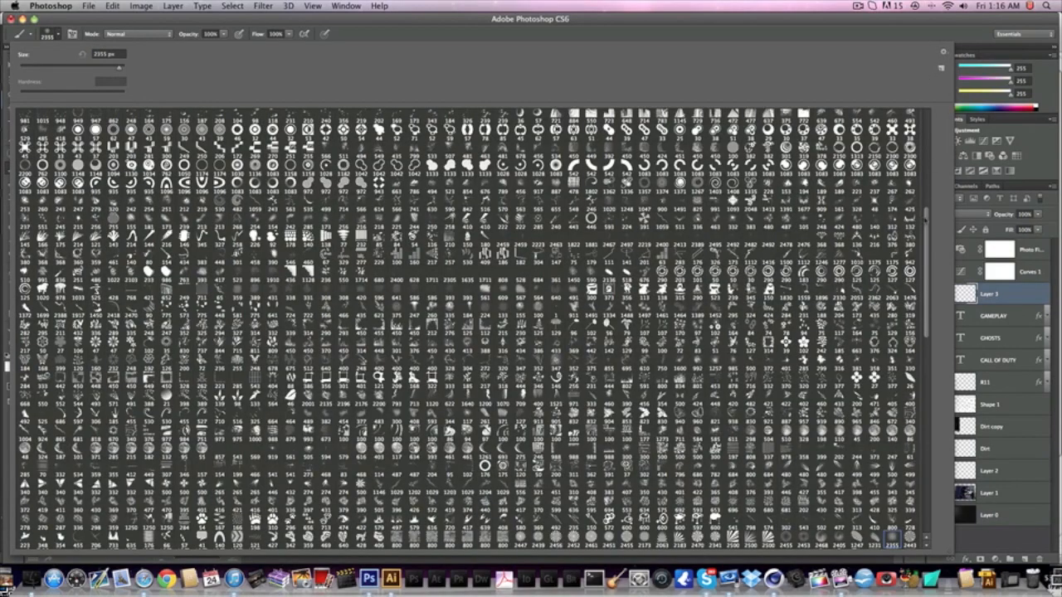
{"action": "left_click_drag", "start_coordinate": [925, 221], "coordinate": [925, 54]}
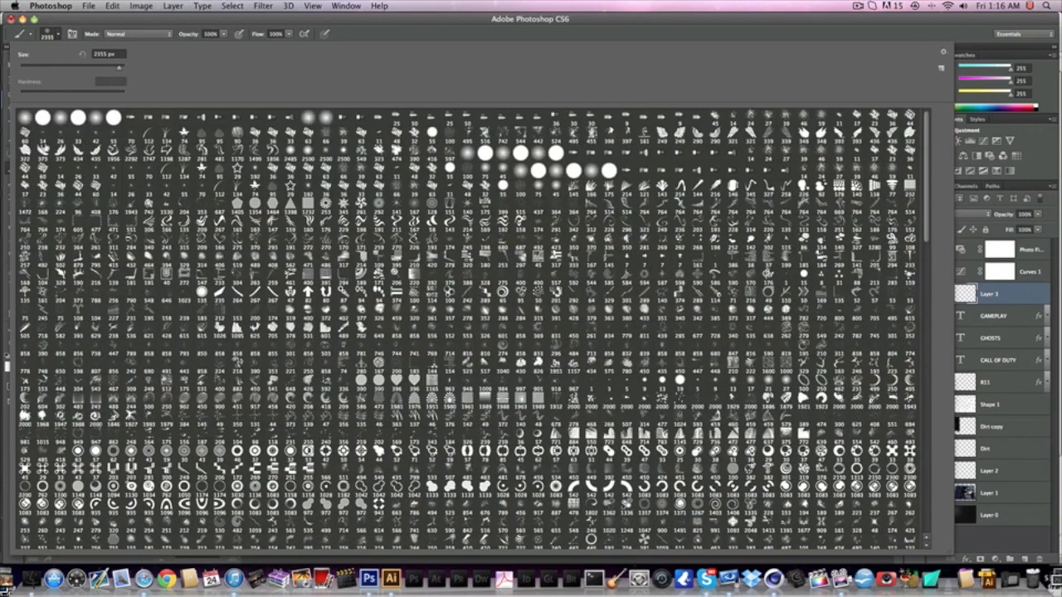
{"action": "left_click", "coordinate": [96, 117]}
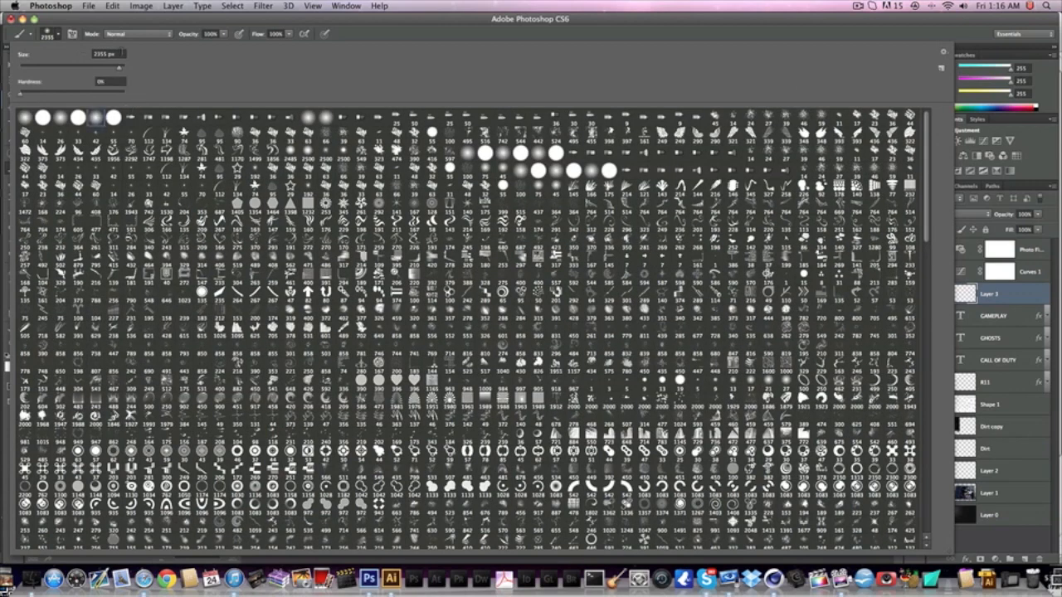
{"action": "left_click_drag", "start_coordinate": [120, 53], "coordinate": [37, 57]}
{"action": "type", "text": "500"}
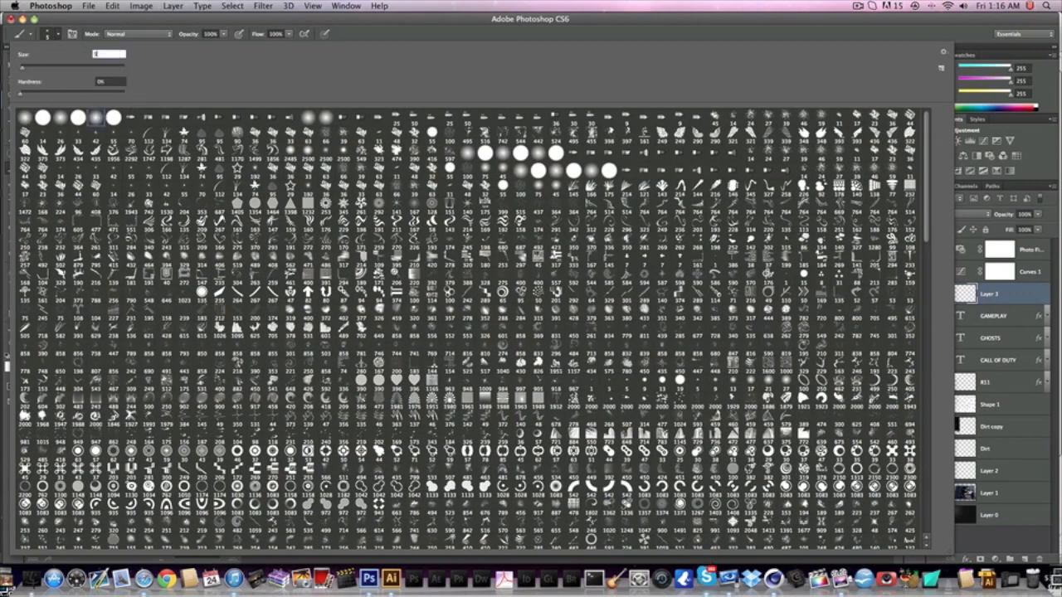
{"action": "key", "text": "Return"}
Step: Try a white brush dab in the canvas's top-left corner, undo it, and enlarge the brush to 1000 px
{"action": "left_click", "coordinate": [109, 72]}
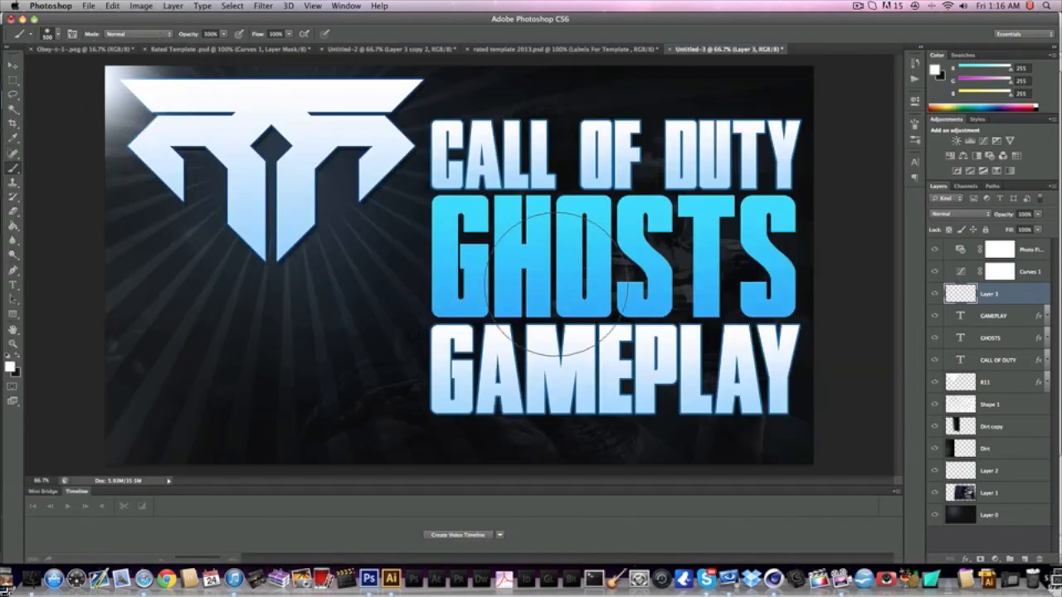
{"action": "key", "text": "super+z"}
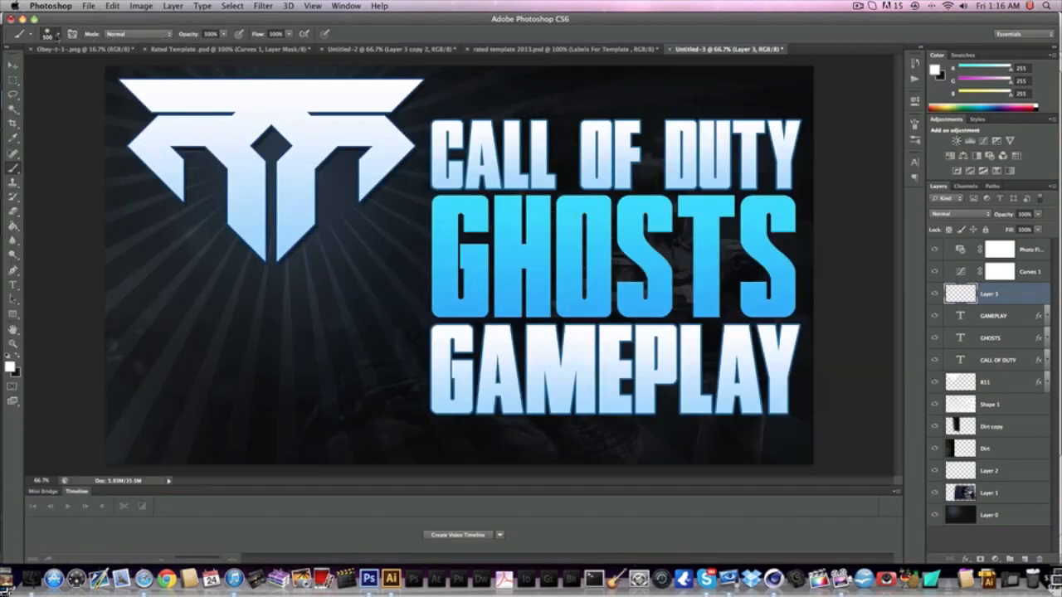
{"action": "left_click", "coordinate": [56, 34]}
{"action": "left_click", "coordinate": [58, 35]}
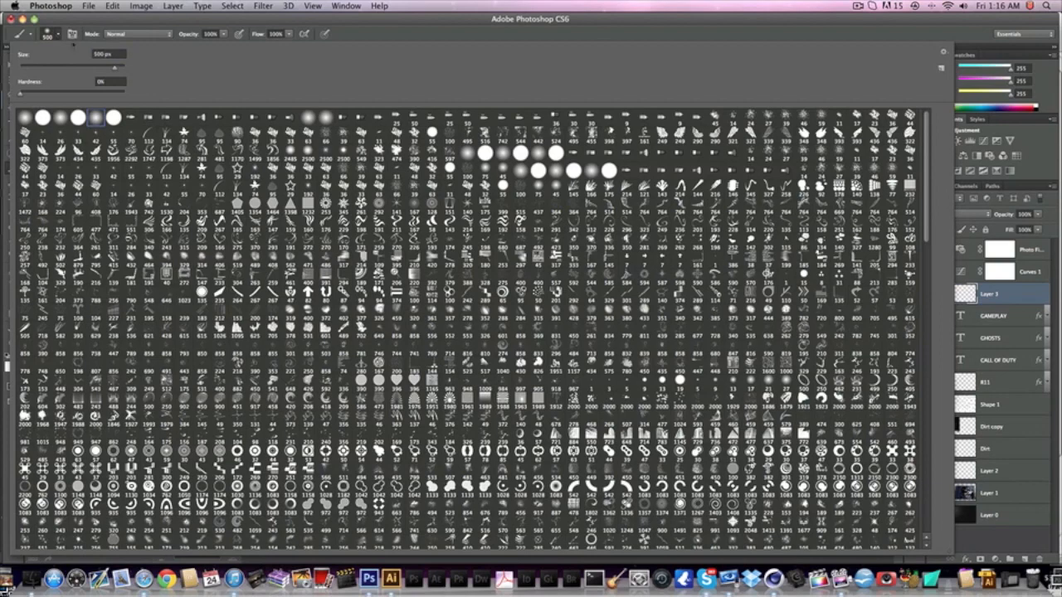
{"action": "left_click_drag", "start_coordinate": [124, 56], "coordinate": [90, 55]}
{"action": "type", "text": "1000"}
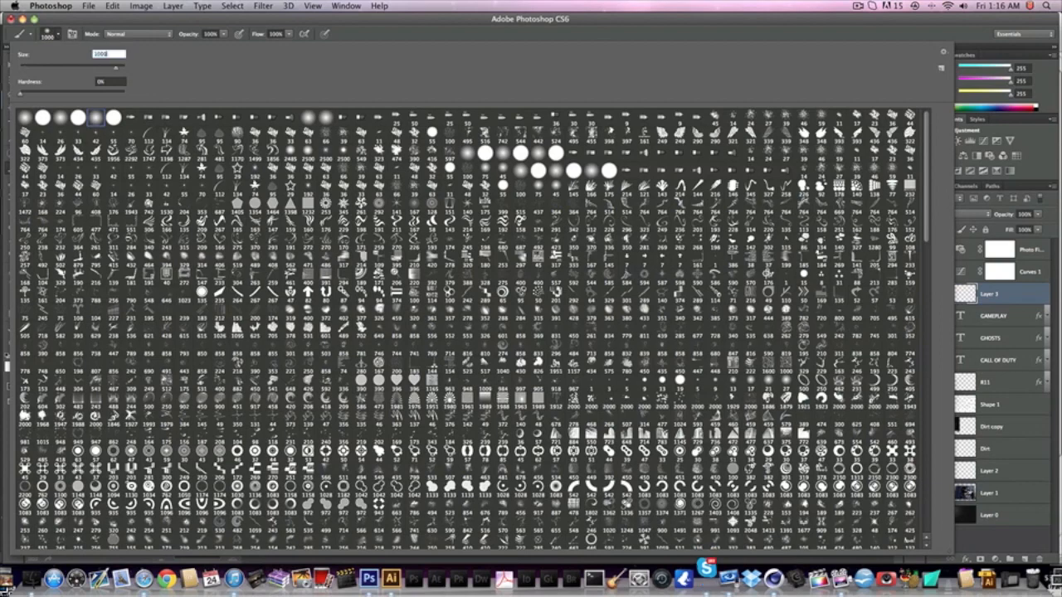
{"action": "key", "text": "Return"}
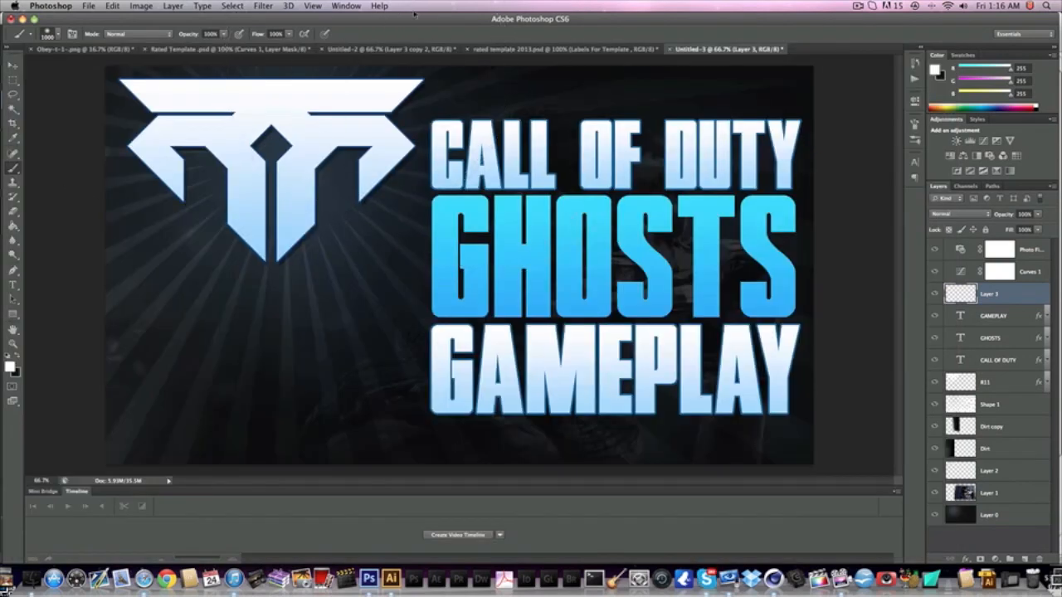
Step: Paint soft white glows on the canvas's top edge, bottom-left corner and both right-hand corners
{"action": "left_click", "coordinate": [49, 480]}
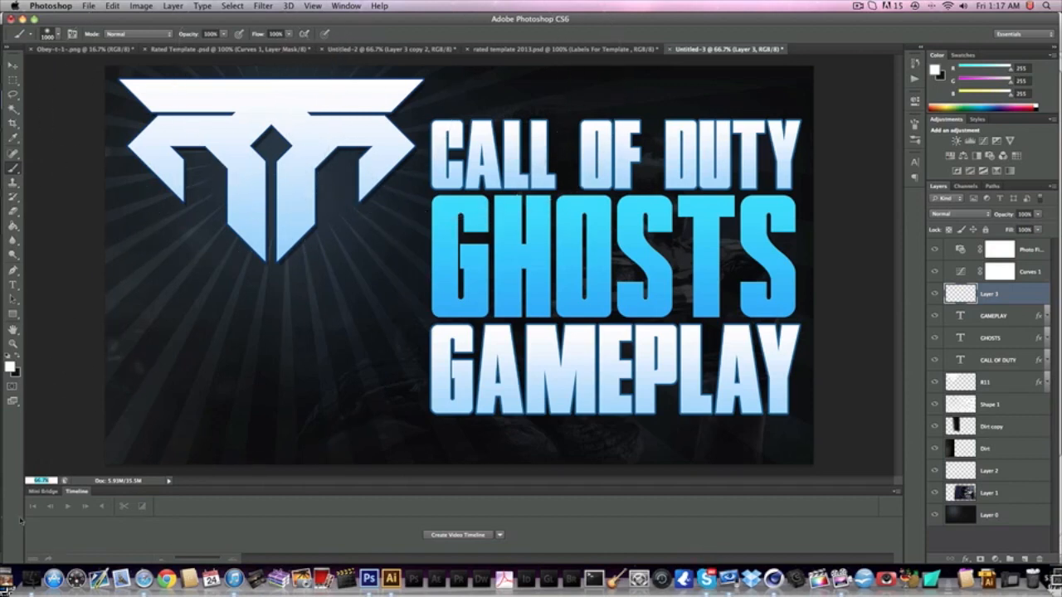
{"action": "type", "text": "50"}
{"action": "key", "text": "Return"}
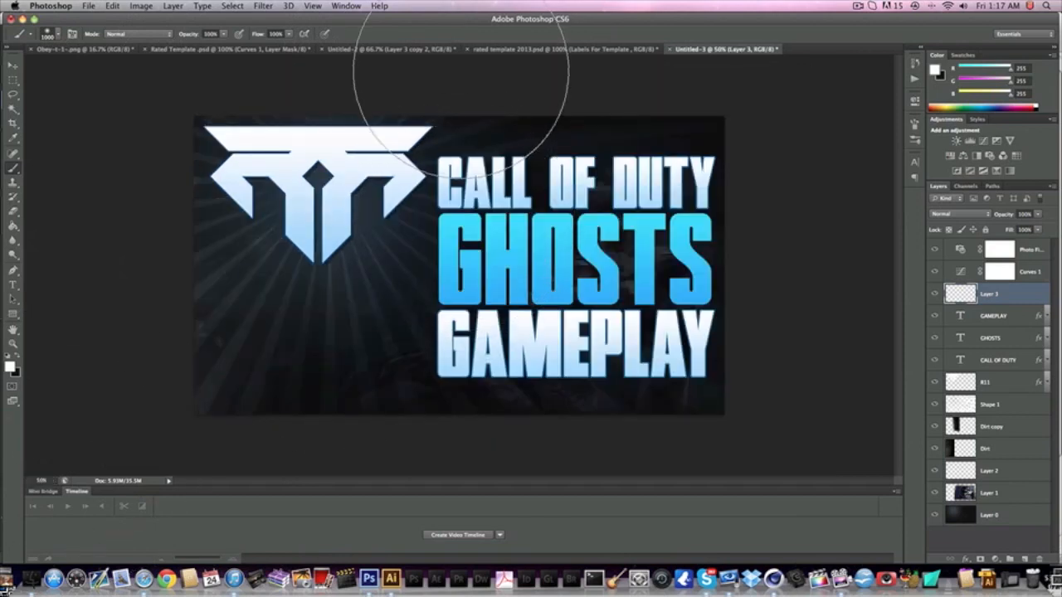
{"action": "left_click", "coordinate": [474, 53]}
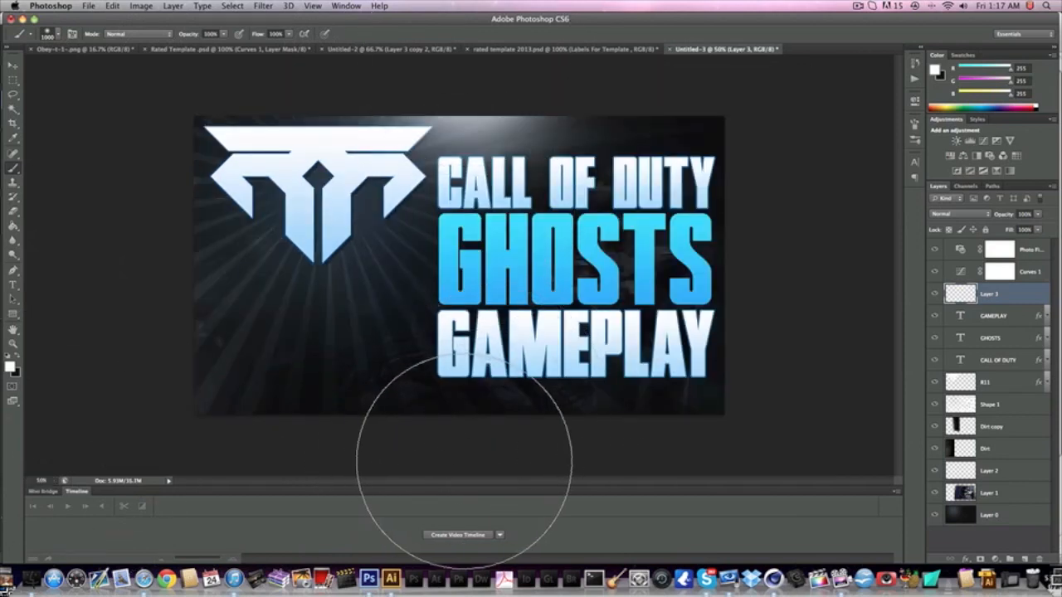
{"action": "left_click", "coordinate": [465, 463]}
{"action": "key", "text": "super+z"}
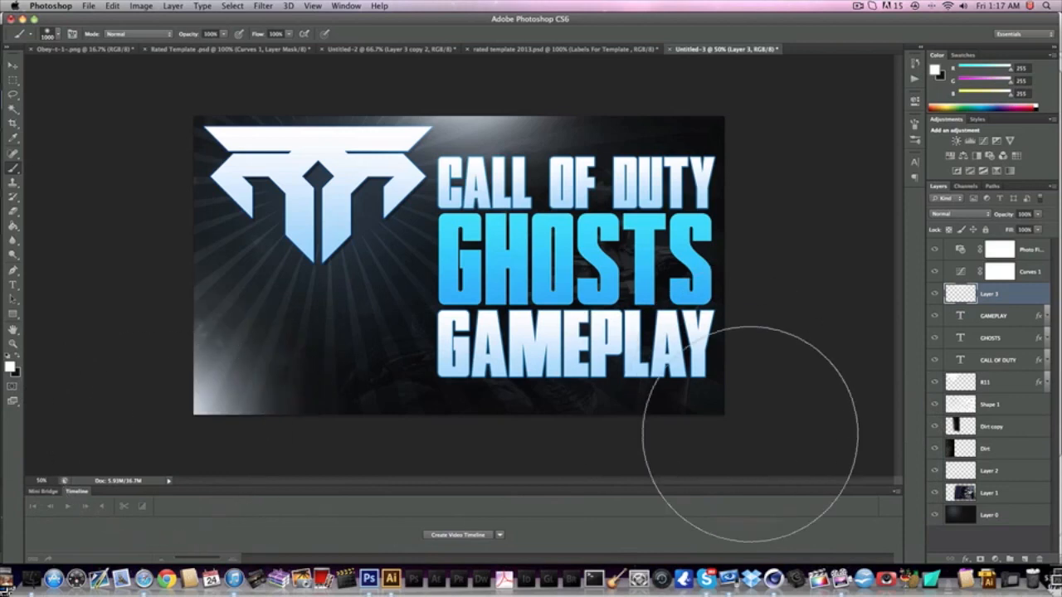
{"action": "left_click_drag", "start_coordinate": [735, 119], "coordinate": [738, 328]}
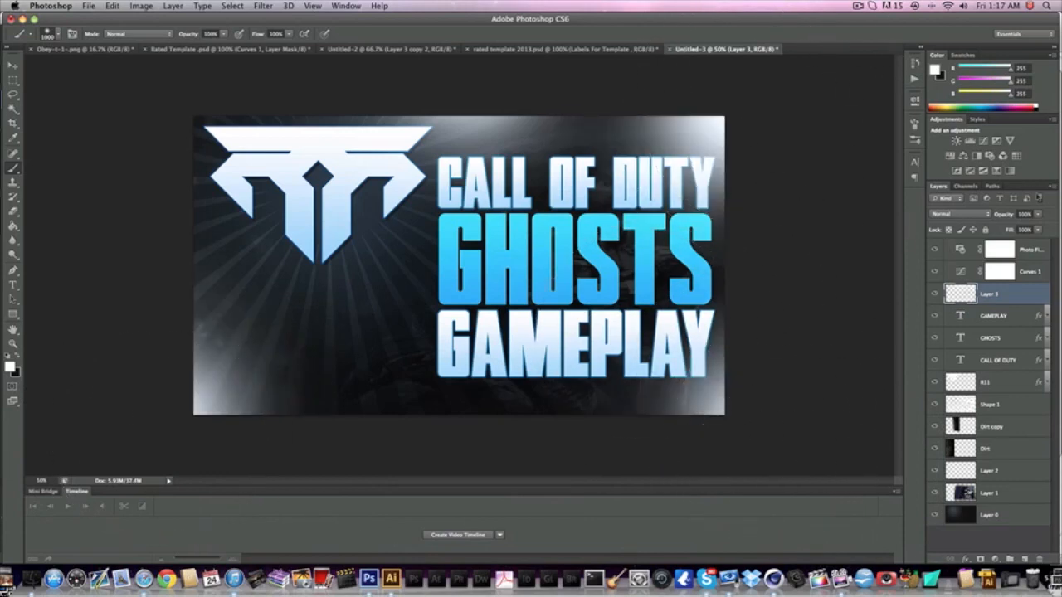
Step: Reduce the opacity of the white glow layer to 35%
{"action": "double_click", "coordinate": [1025, 214]}
{"action": "type", "text": "35"}
{"action": "key", "text": "Return"}
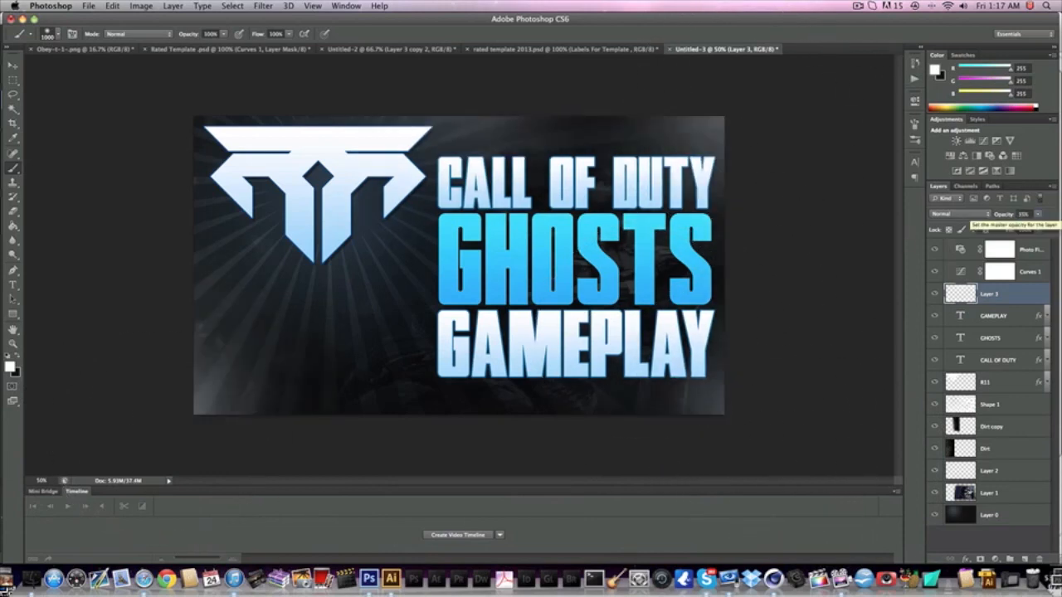
{"action": "double_click", "coordinate": [48, 480]}
{"action": "type", "text": "66.7"}
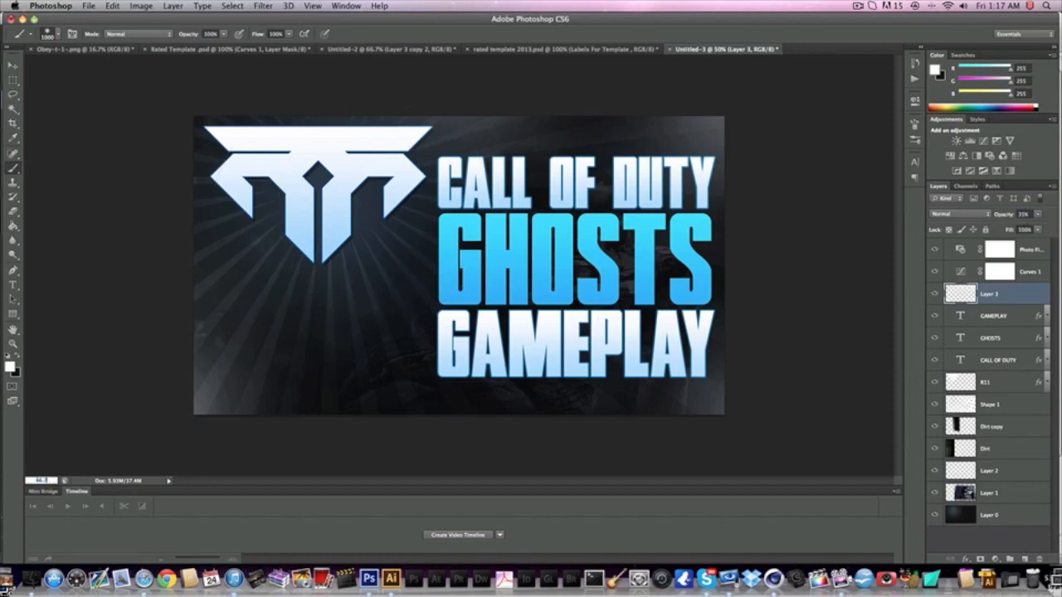
{"action": "key", "text": "Return"}
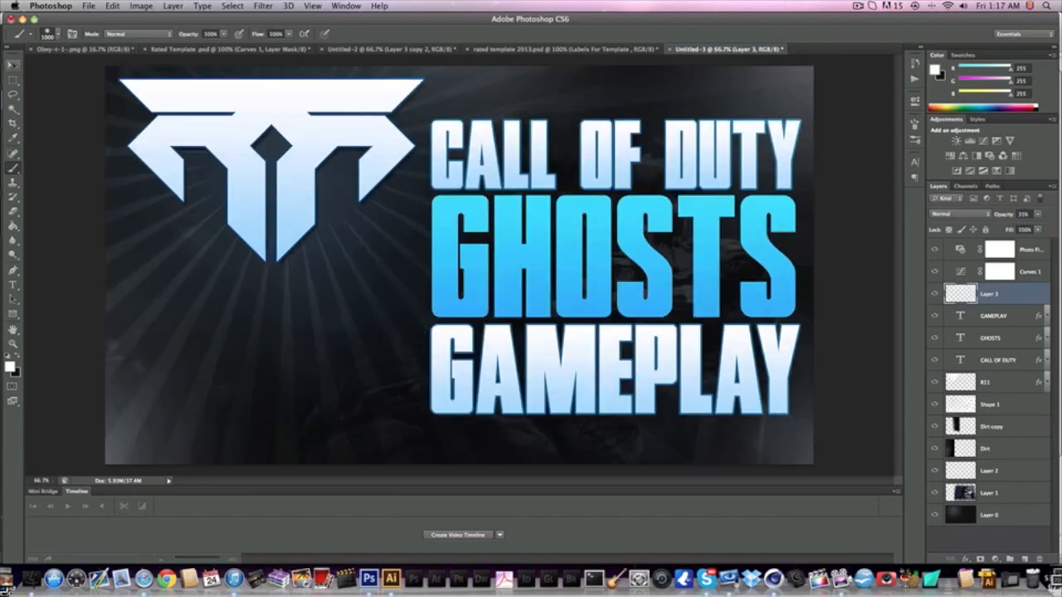
Step: Lower the white glow layer's opacity further to 25%
{"action": "left_click", "coordinate": [13, 65]}
{"action": "key", "text": "8"}
{"action": "key", "text": "5"}
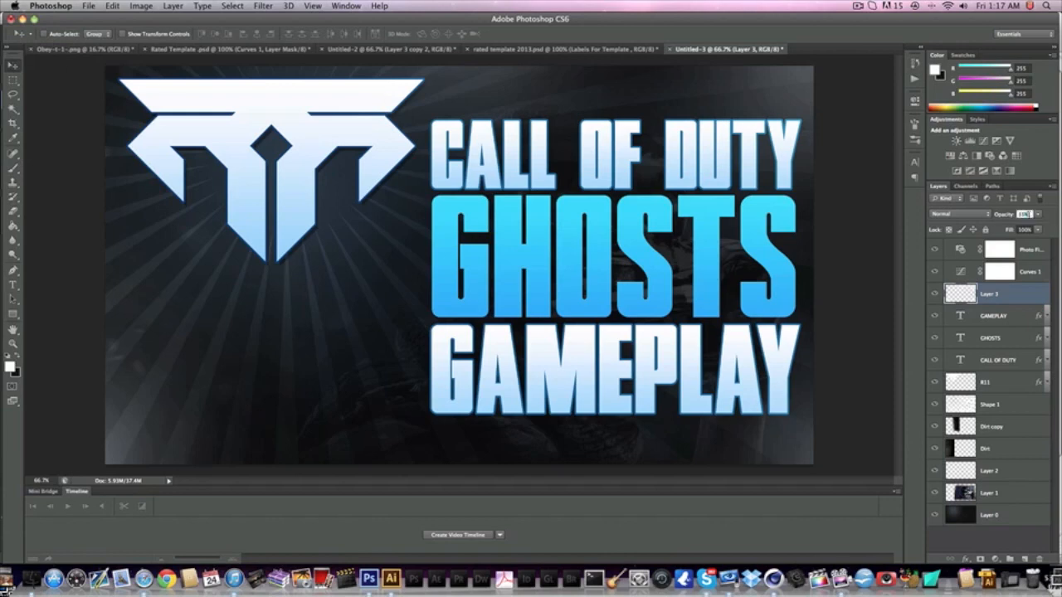
{"action": "key", "text": "2"}
{"action": "key", "text": "5"}
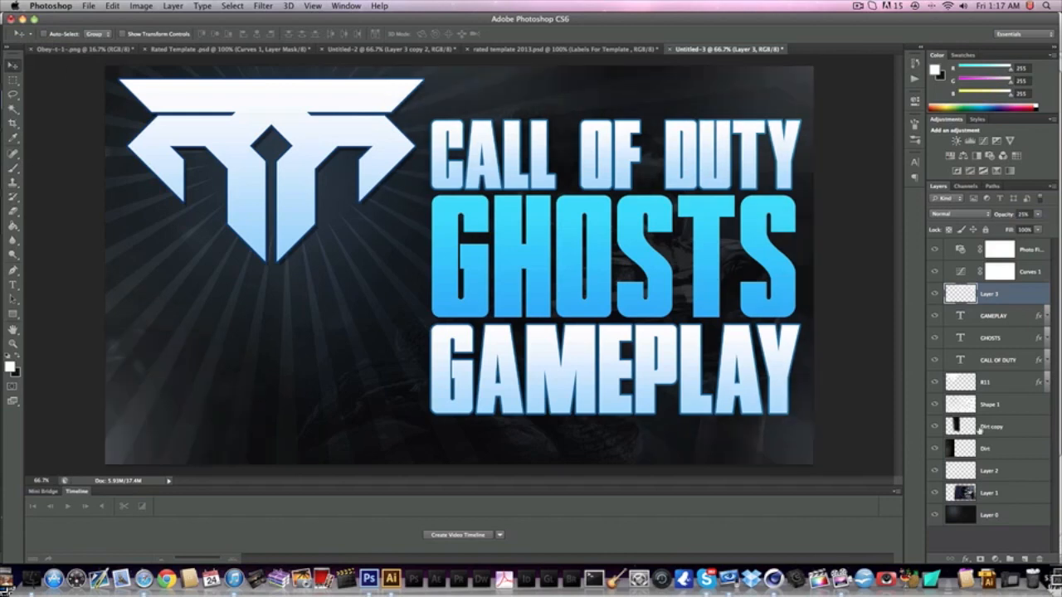
Step: Add a new layer directly above the R11 logo layer and set the foreground color to black
{"action": "left_click", "coordinate": [999, 409]}
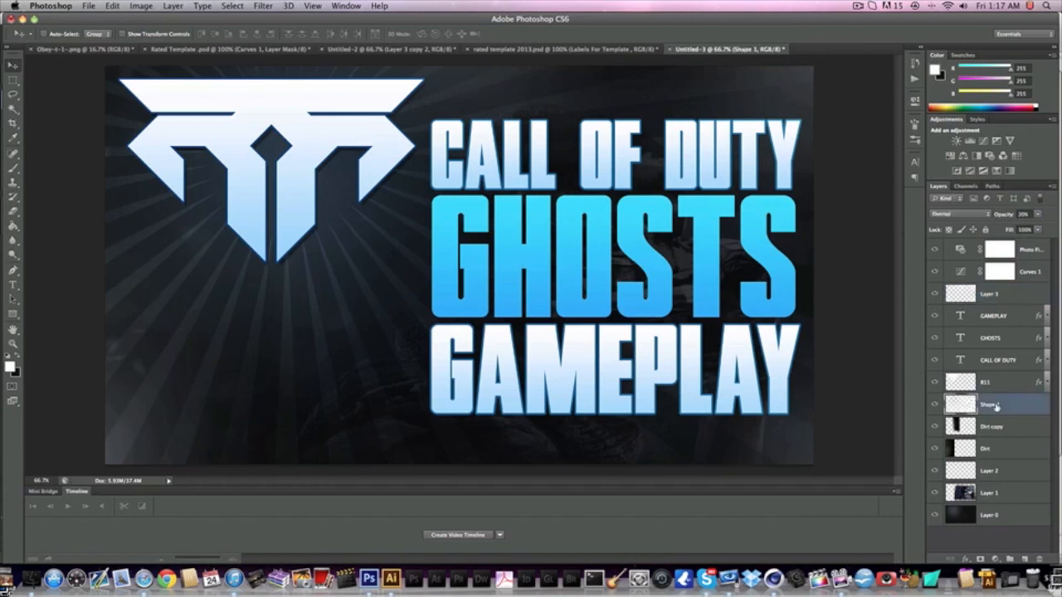
{"action": "left_click", "coordinate": [999, 388]}
{"action": "left_click", "coordinate": [1025, 559]}
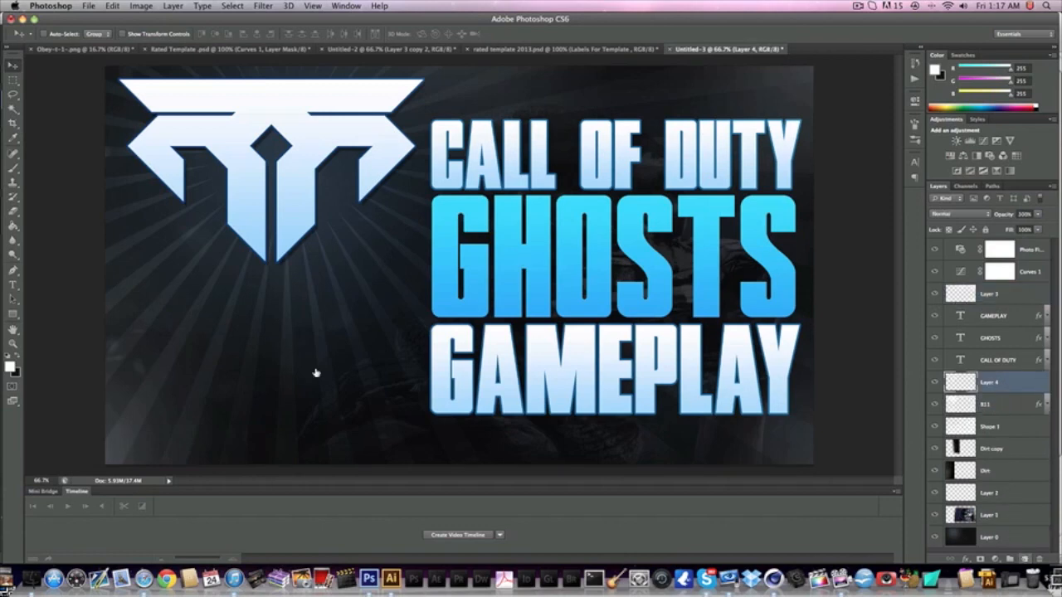
{"action": "key", "text": "i"}
{"action": "left_click", "coordinate": [10, 366]}
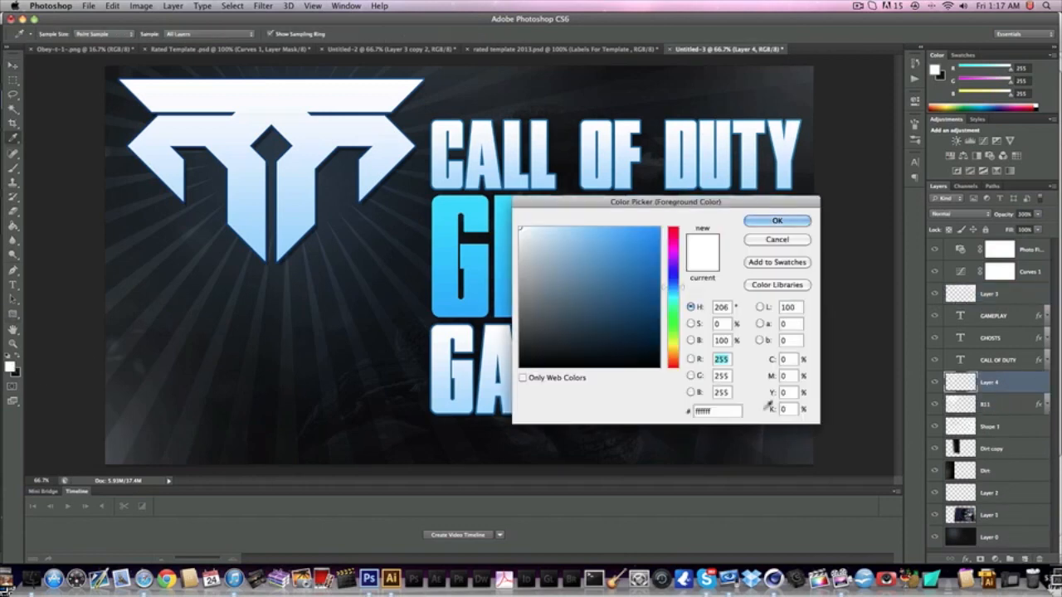
{"action": "left_click", "coordinate": [754, 444]}
{"action": "left_click_drag", "start_coordinate": [754, 444], "coordinate": [783, 459]}
{"action": "key", "text": "Return"}
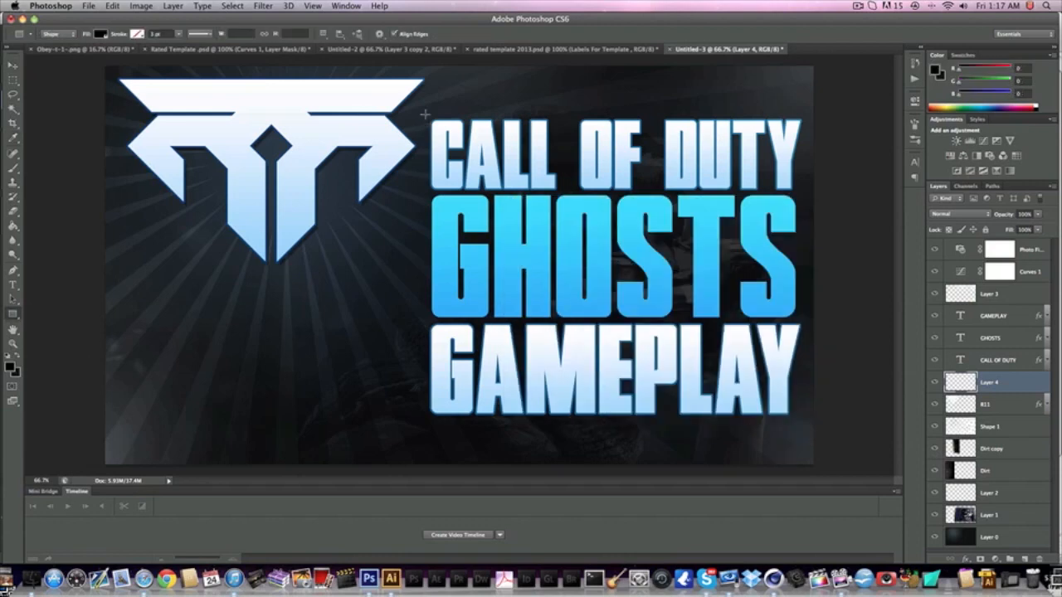
Step: Draw a black rectangle about 1217 by 830 px behind the three title lines, extending past the canvas's right edge, and rasterize its layer
{"action": "left_click_drag", "start_coordinate": [425, 114], "coordinate": [873, 421]}
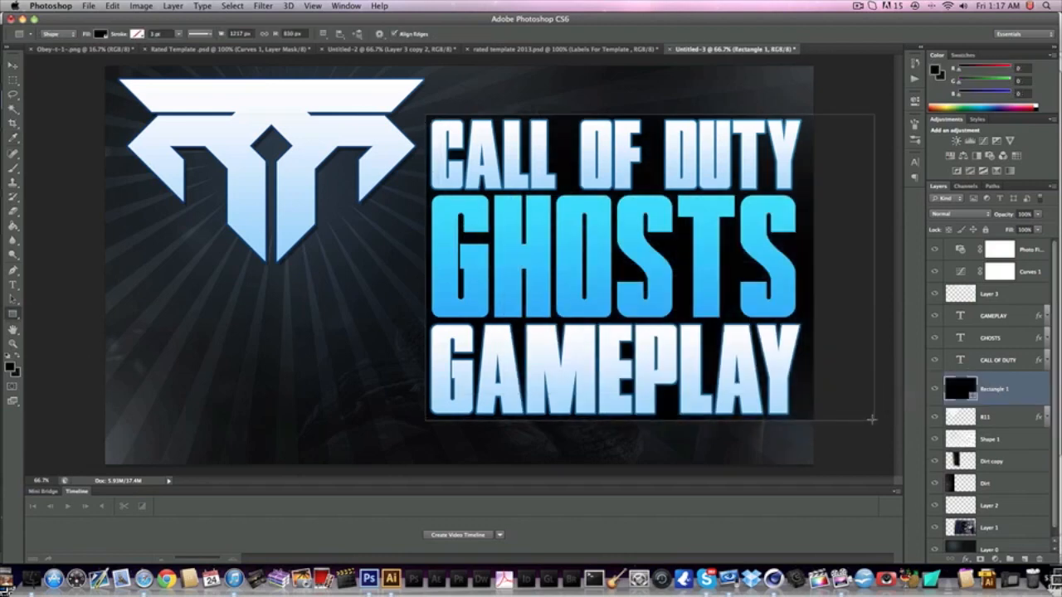
{"action": "left_click", "coordinate": [1025, 214]}
{"action": "double_click", "coordinate": [1003, 403]}
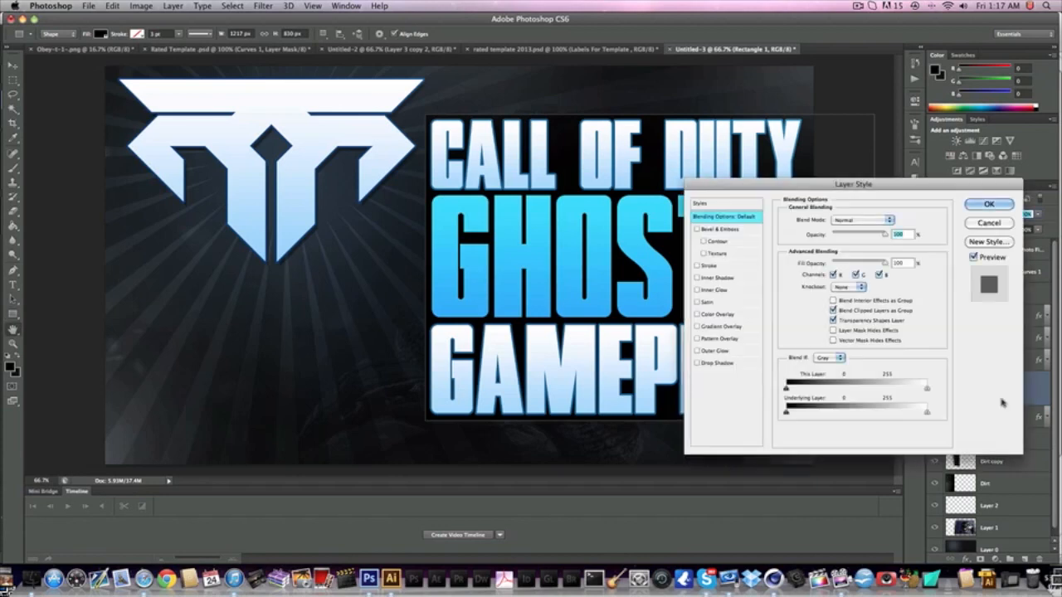
{"action": "key", "text": "Escape"}
{"action": "right_click", "coordinate": [1003, 396]}
{"action": "left_click", "coordinate": [891, 260]}
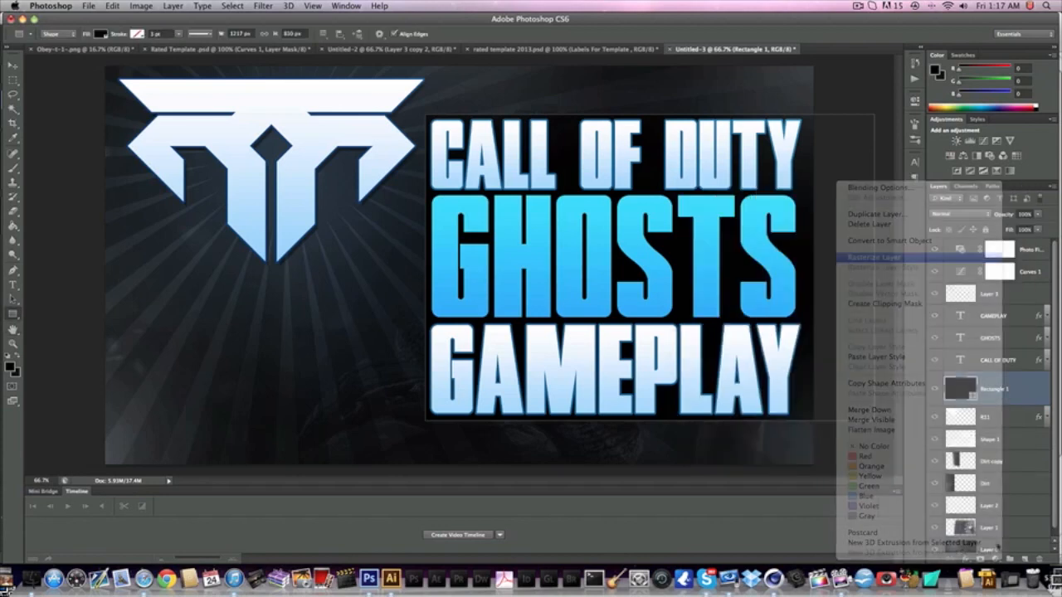
Step: Give the rectangle a 5 px outside stroke in dark blue 006890
{"action": "left_click", "coordinate": [967, 559]}
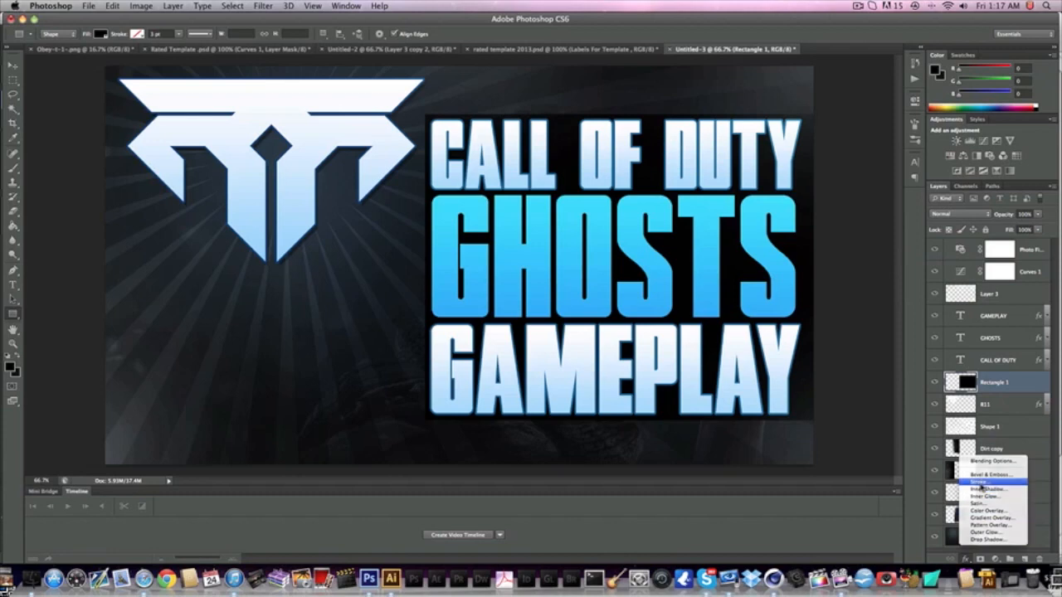
{"action": "left_click", "coordinate": [979, 482]}
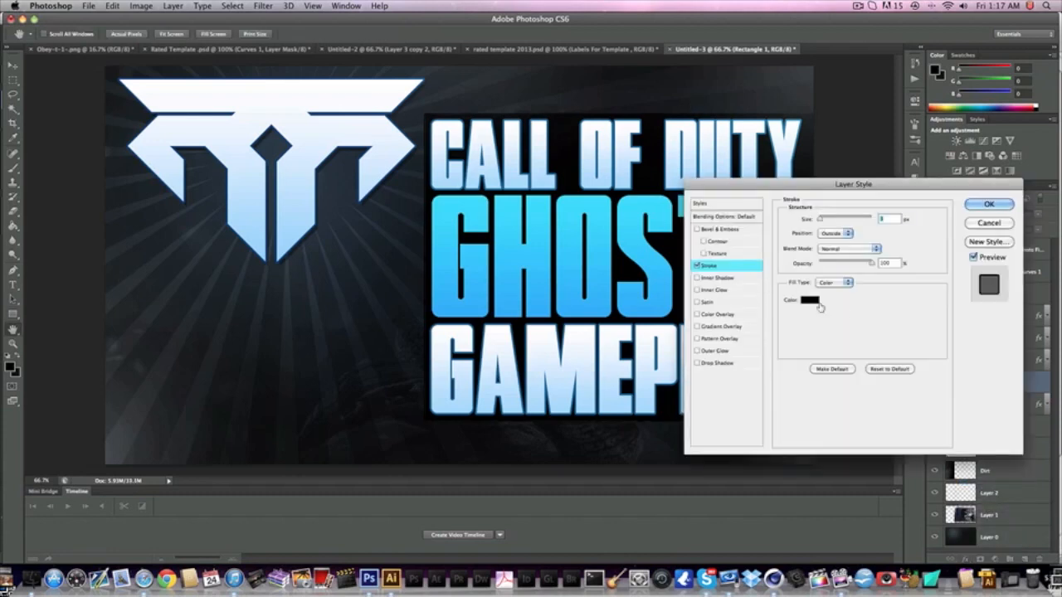
{"action": "left_click", "coordinate": [817, 302]}
{"action": "left_click", "coordinate": [494, 272]}
{"action": "left_click", "coordinate": [599, 295]}
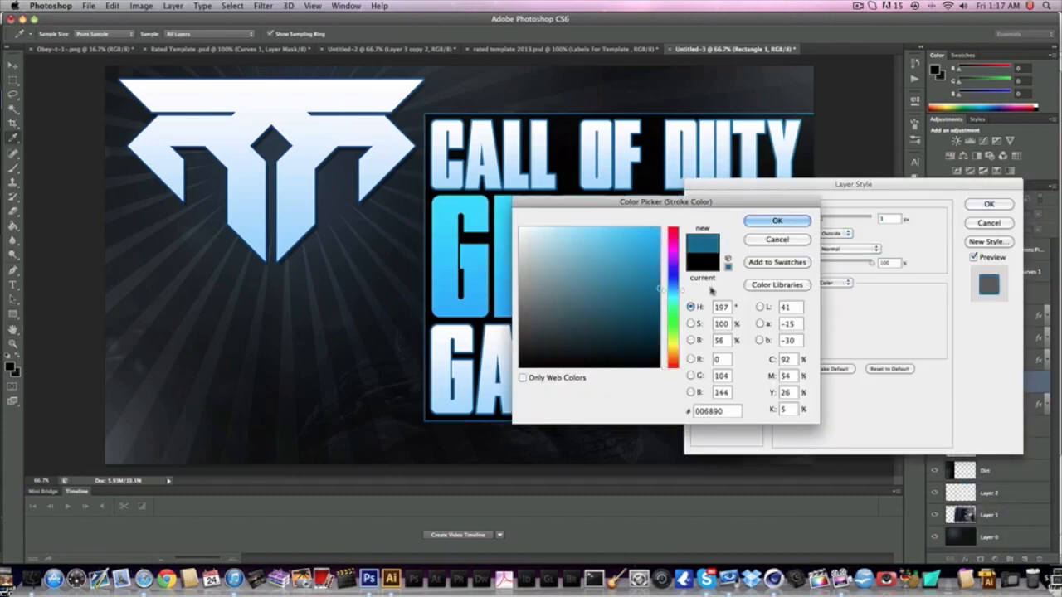
{"action": "key", "text": "Return"}
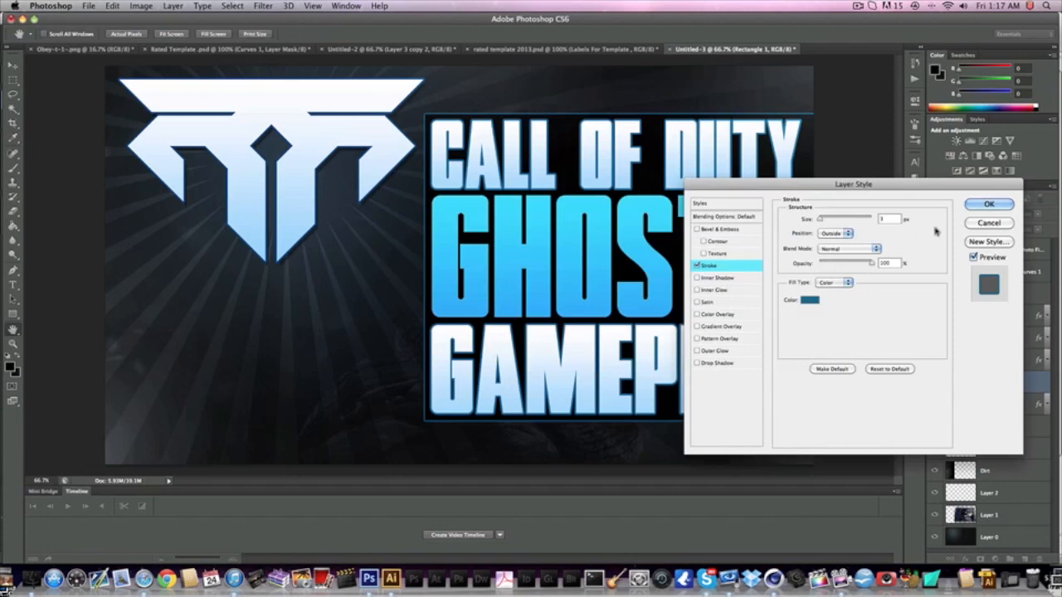
{"action": "left_click_drag", "start_coordinate": [899, 218], "coordinate": [863, 217]}
{"action": "type", "text": "5"}
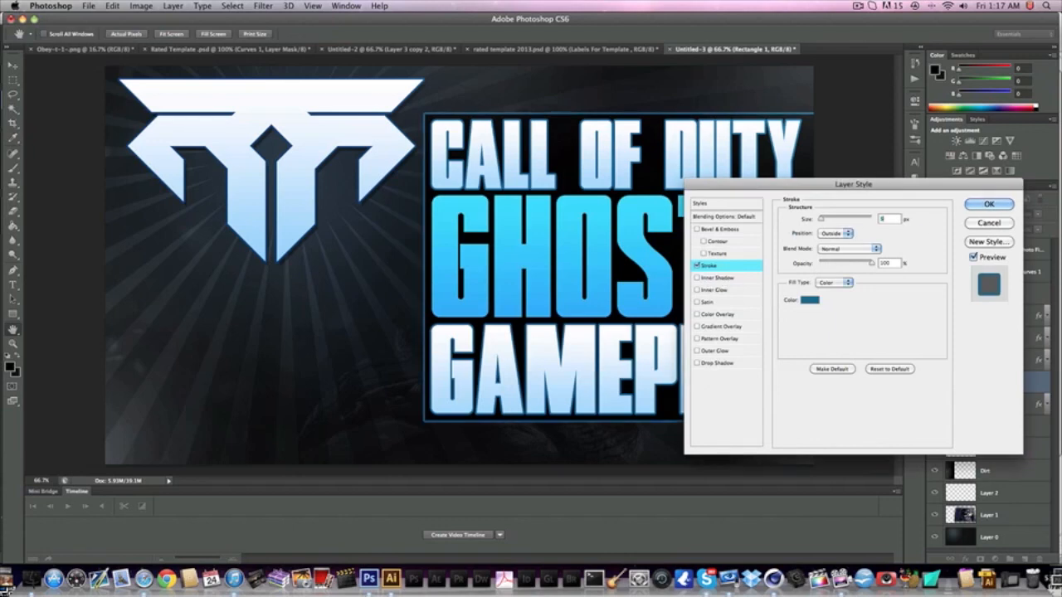
{"action": "key", "text": "Return"}
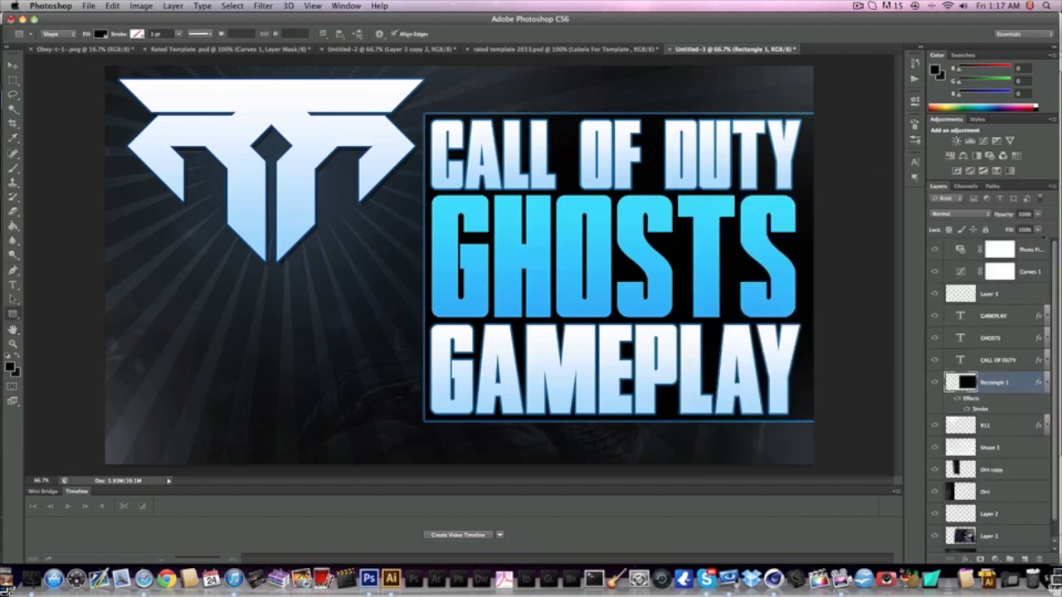
Step: Set the rectangle layer's fill to 25%, collapse its effects list and switch to the Move tool
{"action": "double_click", "coordinate": [1025, 230]}
{"action": "type", "text": "25"}
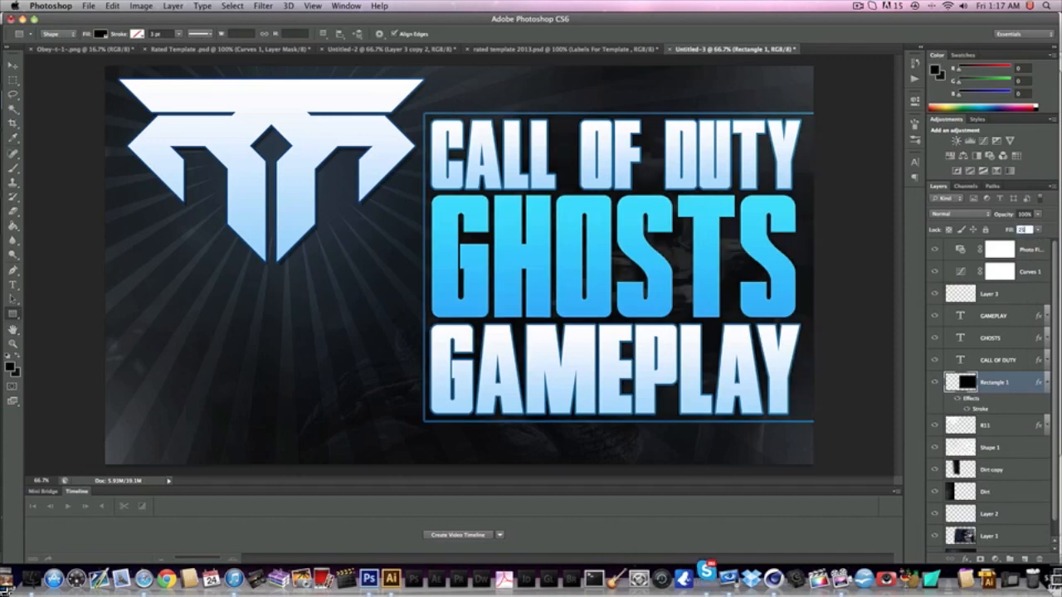
{"action": "key", "text": "Return"}
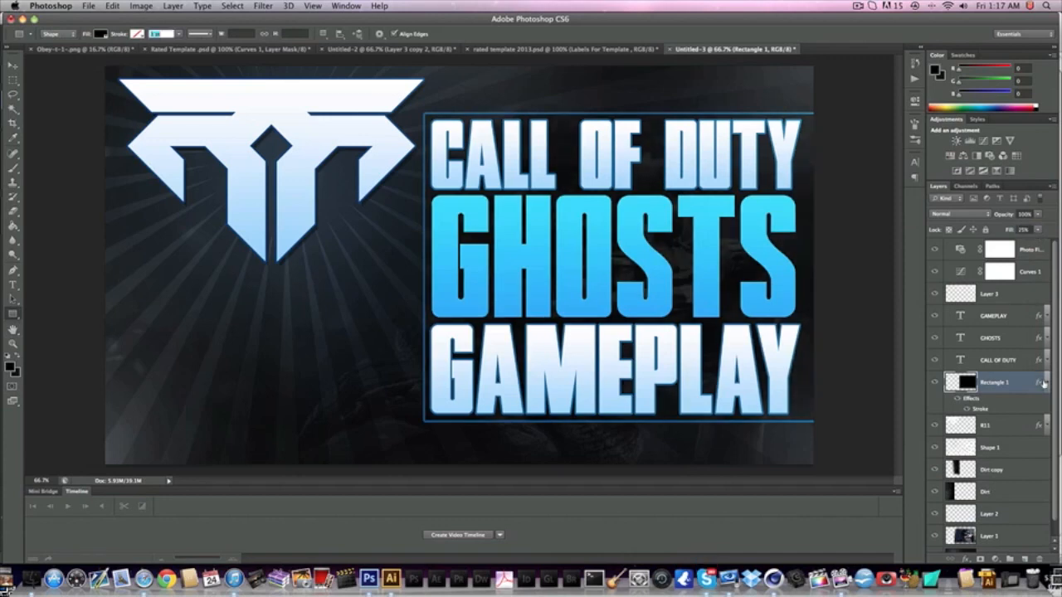
{"action": "left_click", "coordinate": [1044, 381]}
{"action": "left_click", "coordinate": [12, 64]}
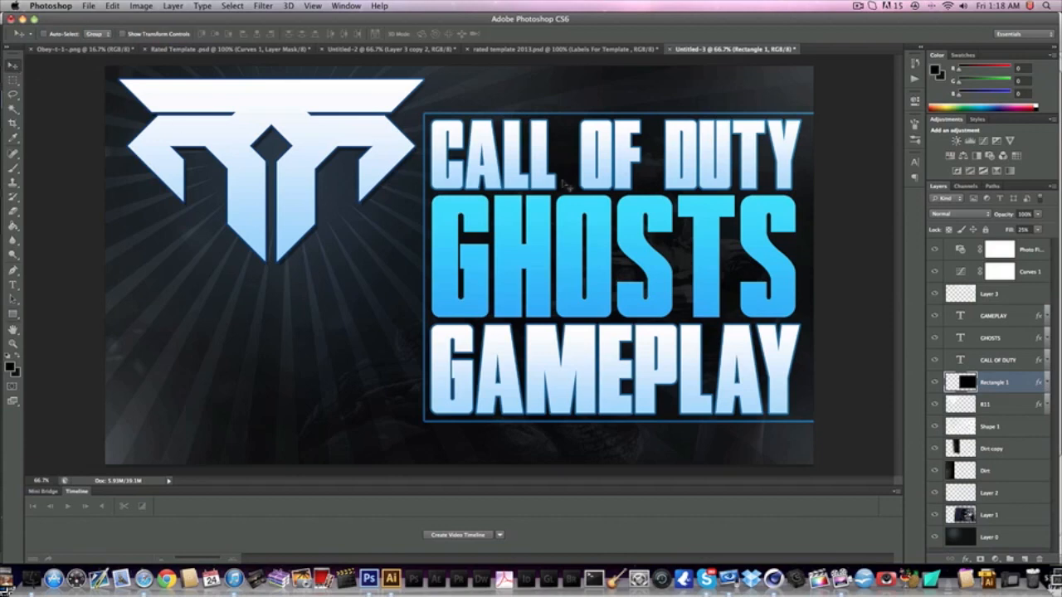